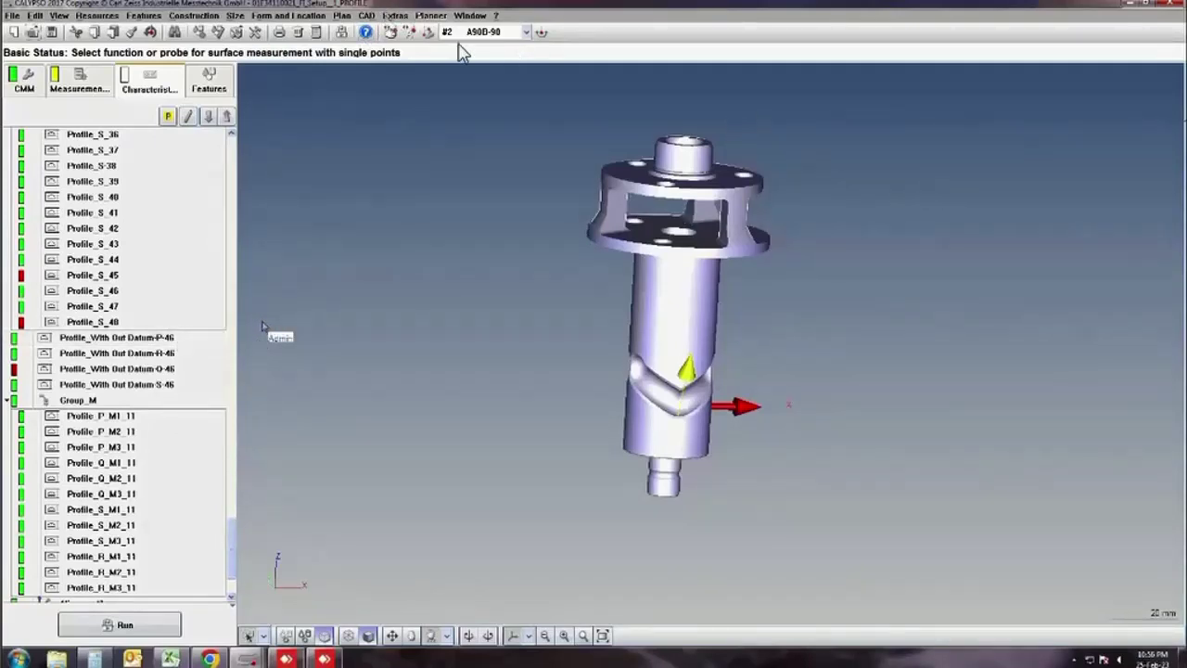
- Open CAD > Evaluation Results Presentation as a floating window beside the part model, checking its Characteristics tab
left_click(369, 17)
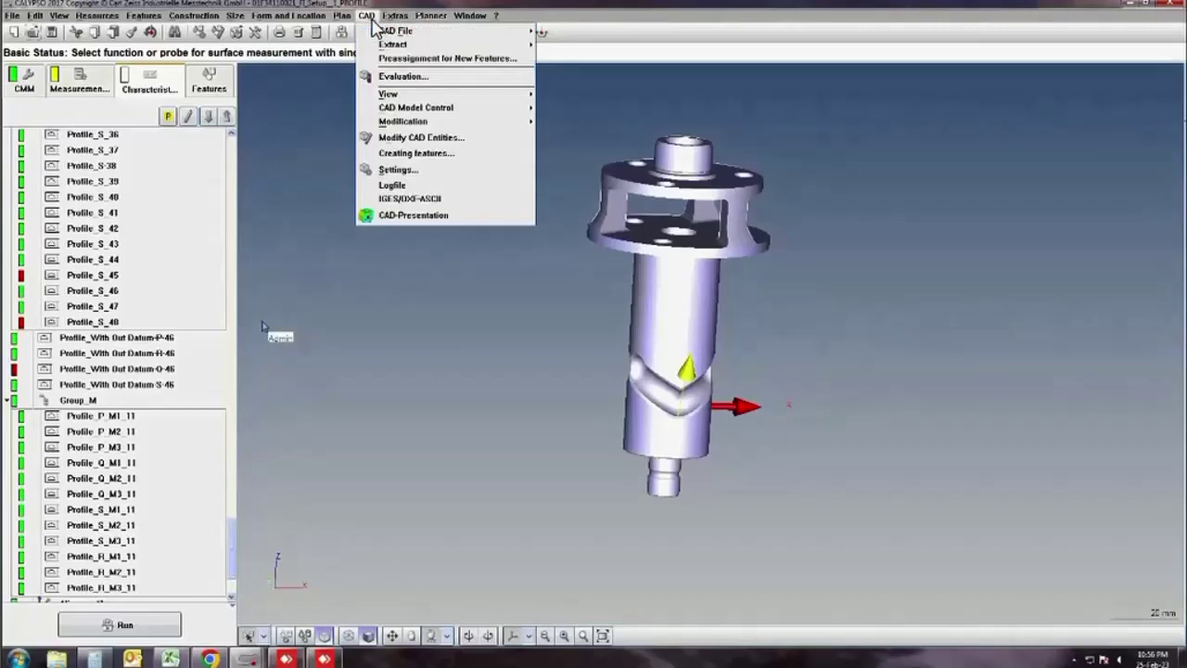
left_click(409, 77)
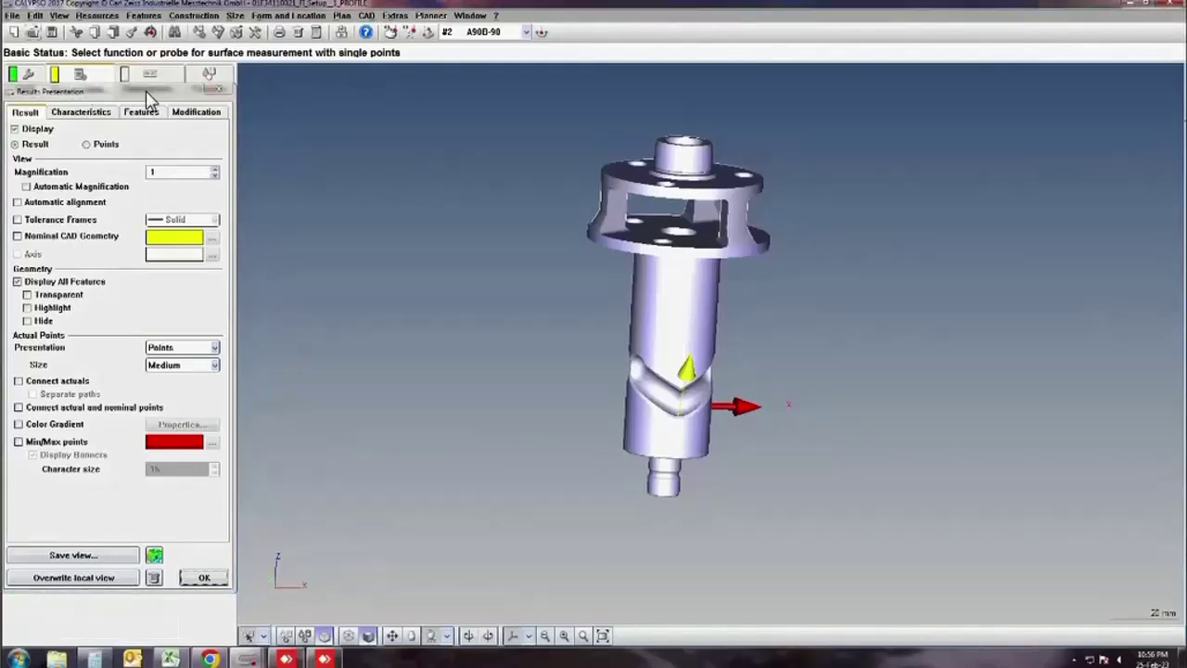
double_click(110, 93)
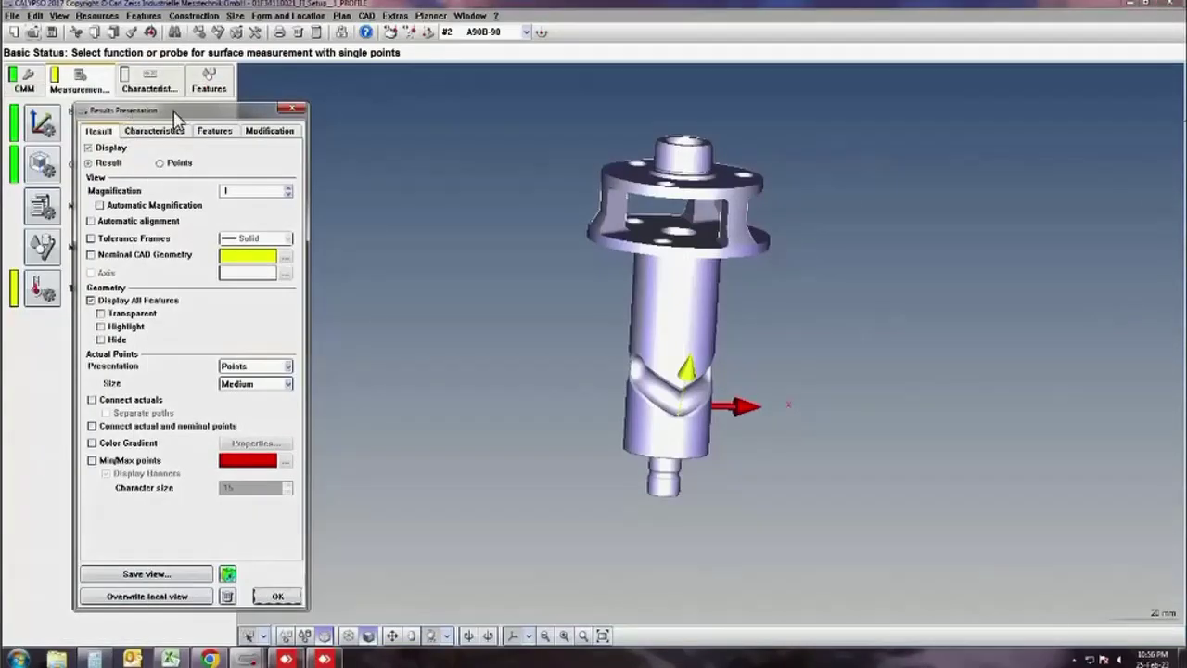
mouse_move(221, 109)
left_mouse_down()
mouse_move(426, 134)
mouse_move(457, 108)
left_mouse_up()
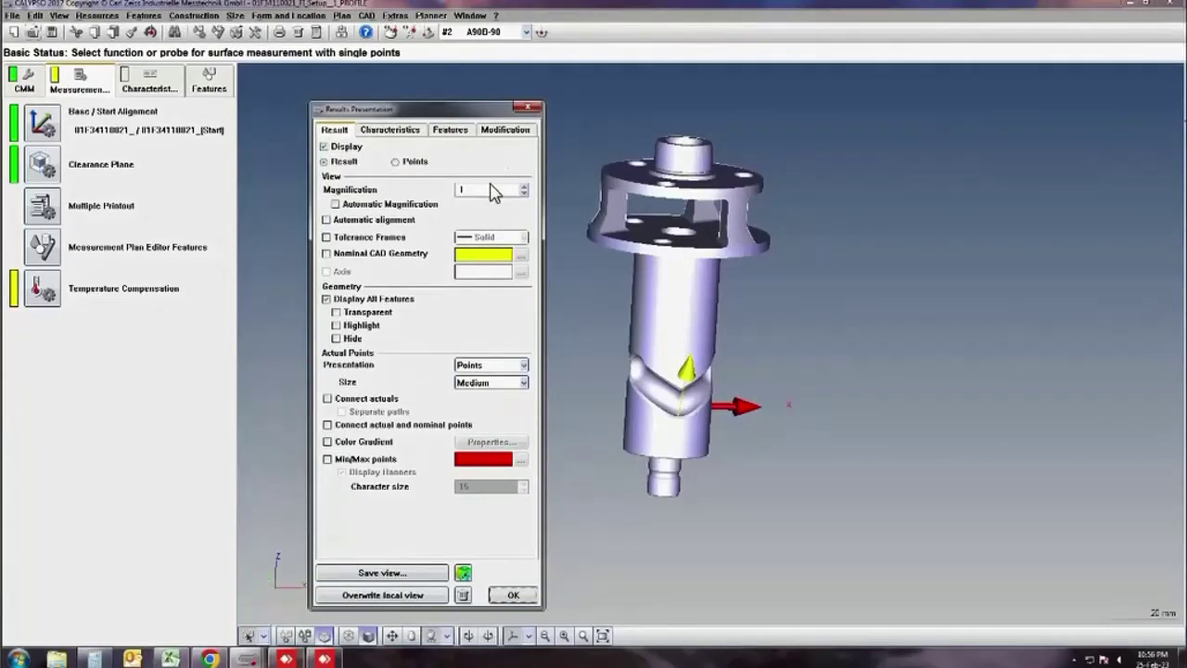
left_click(392, 131)
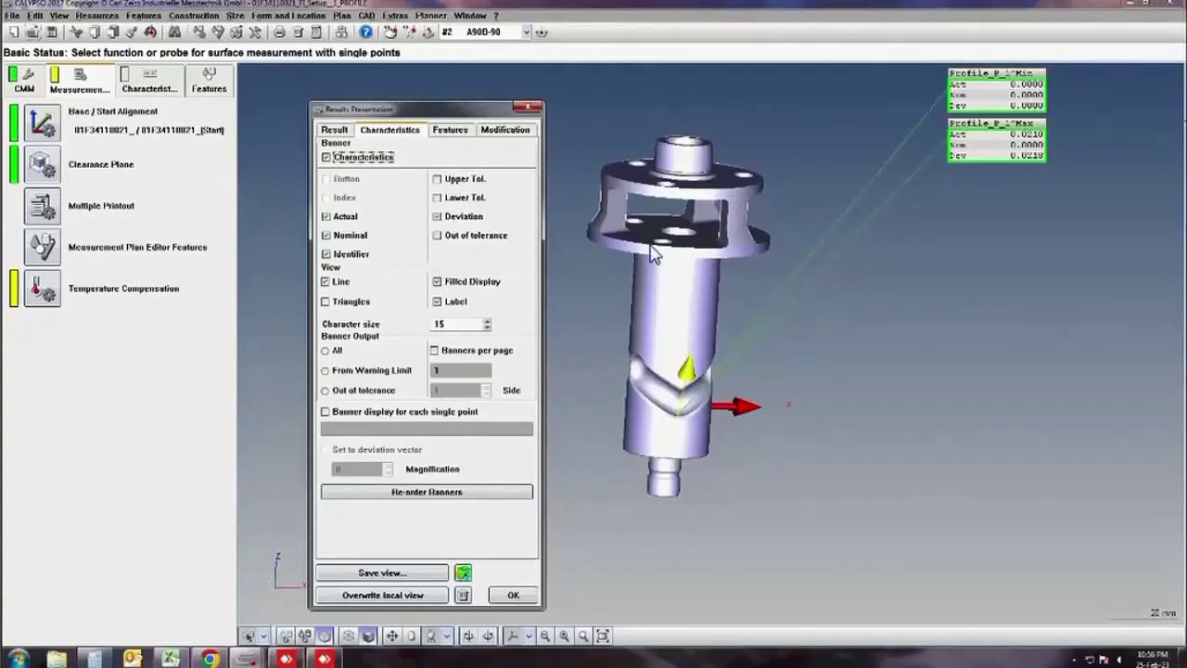
left_click(335, 132)
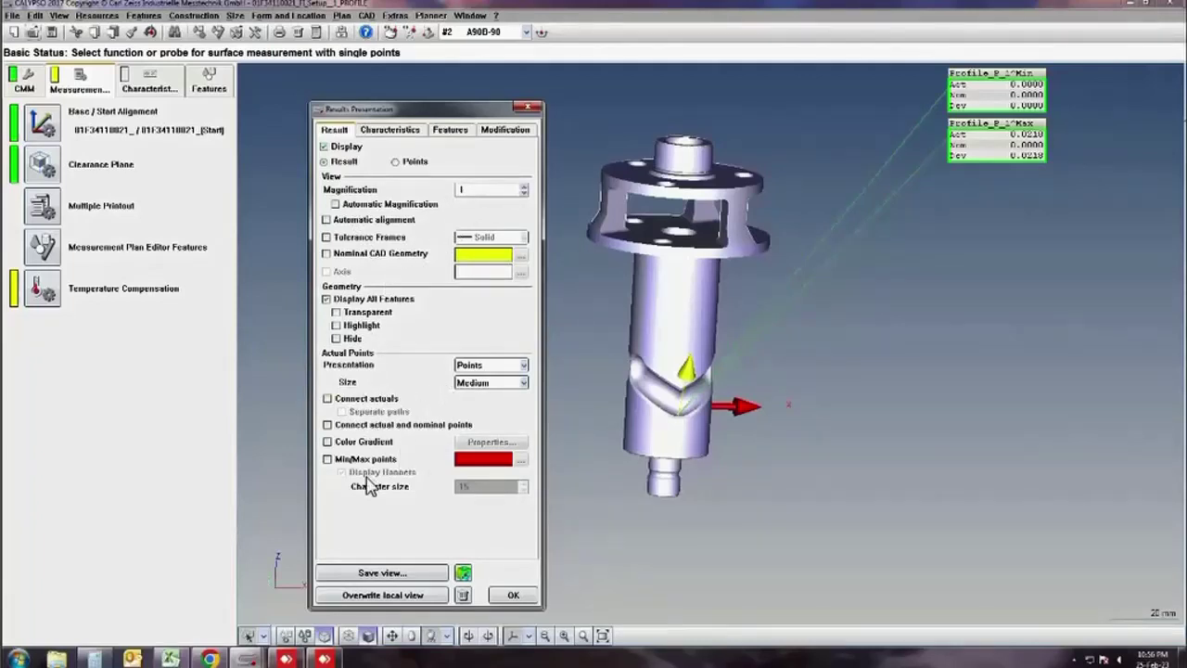
- Enable Min/Max points, set point size to large, and drag the Maximum banner right of the part
left_click(327, 459)
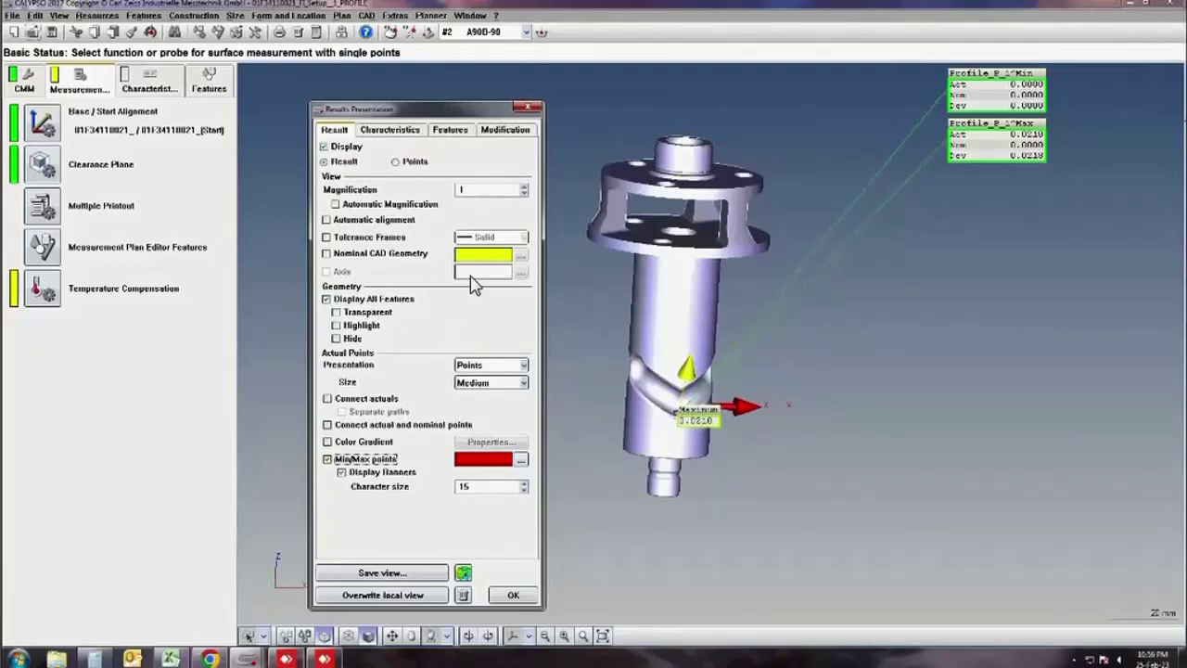
left_click(524, 383)
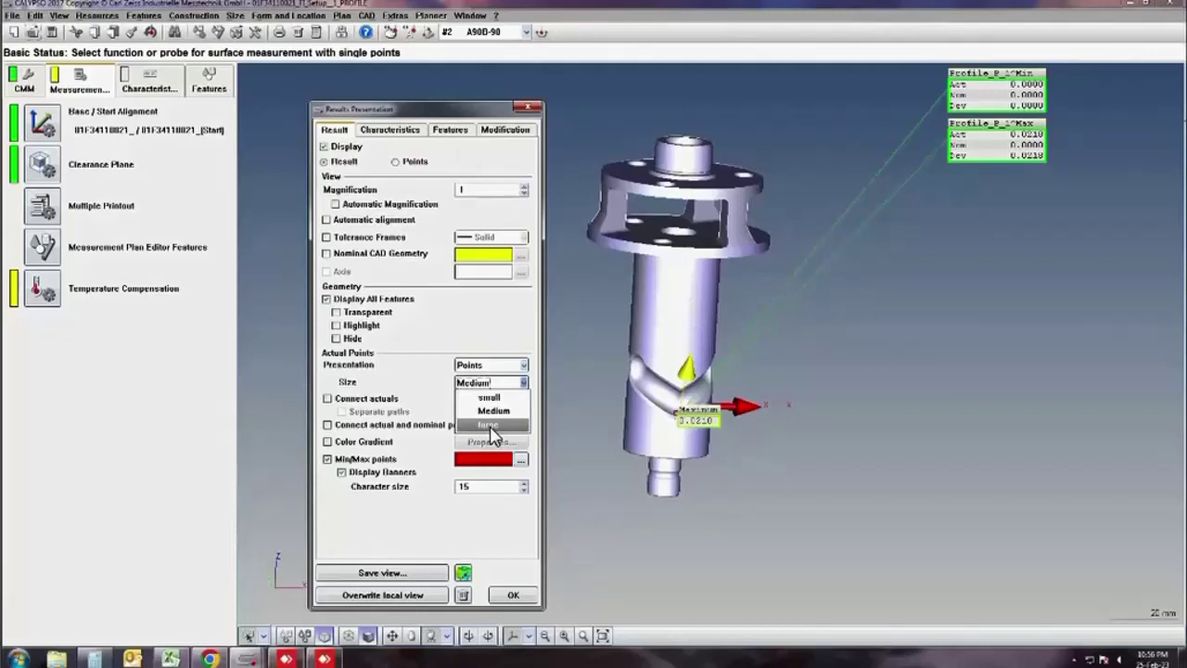
left_click(489, 425)
left_click_drag(707, 420, 788, 441)
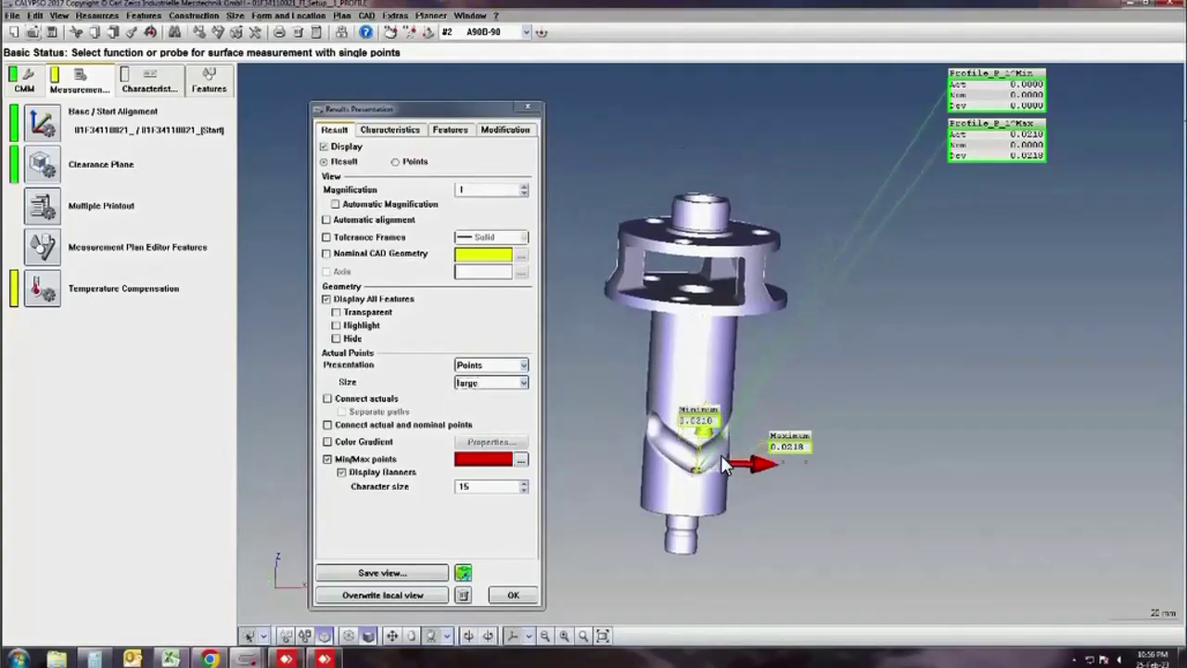
mouse_move(722, 459)
middle_mouse_down()
mouse_move(699, 283)
mouse_move(677, 315)
middle_mouse_up()
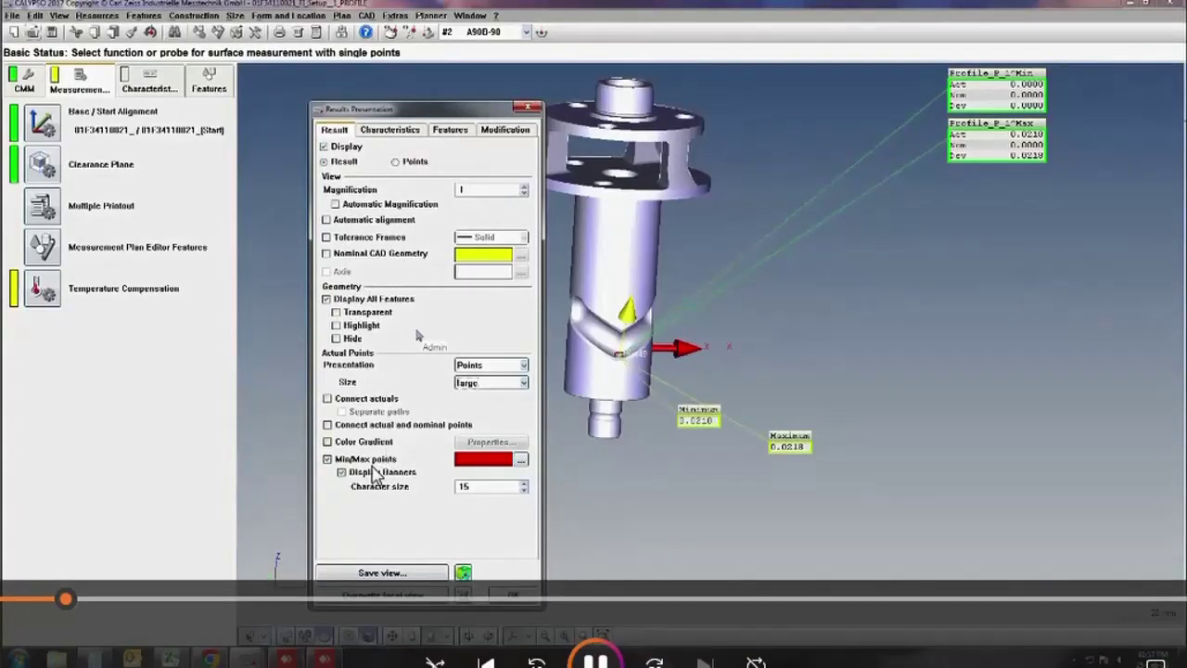
- Enable Color Gradient on the Result tab and shift the settings window slightly left
left_click(328, 442)
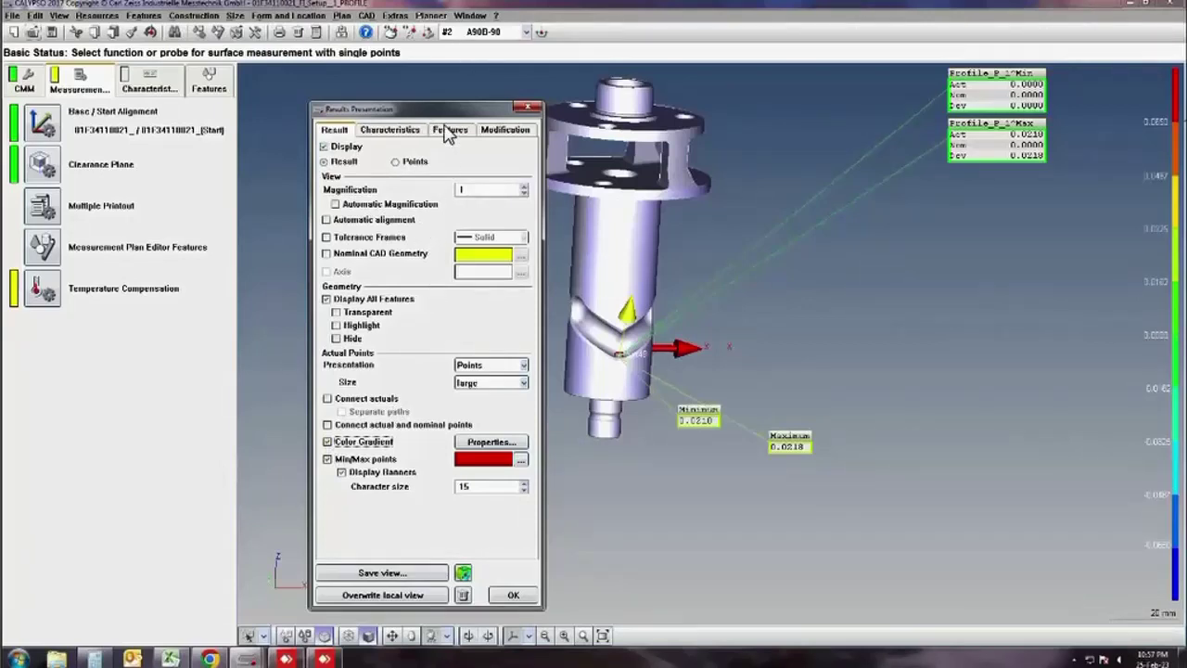
left_click_drag(445, 119, 415, 113)
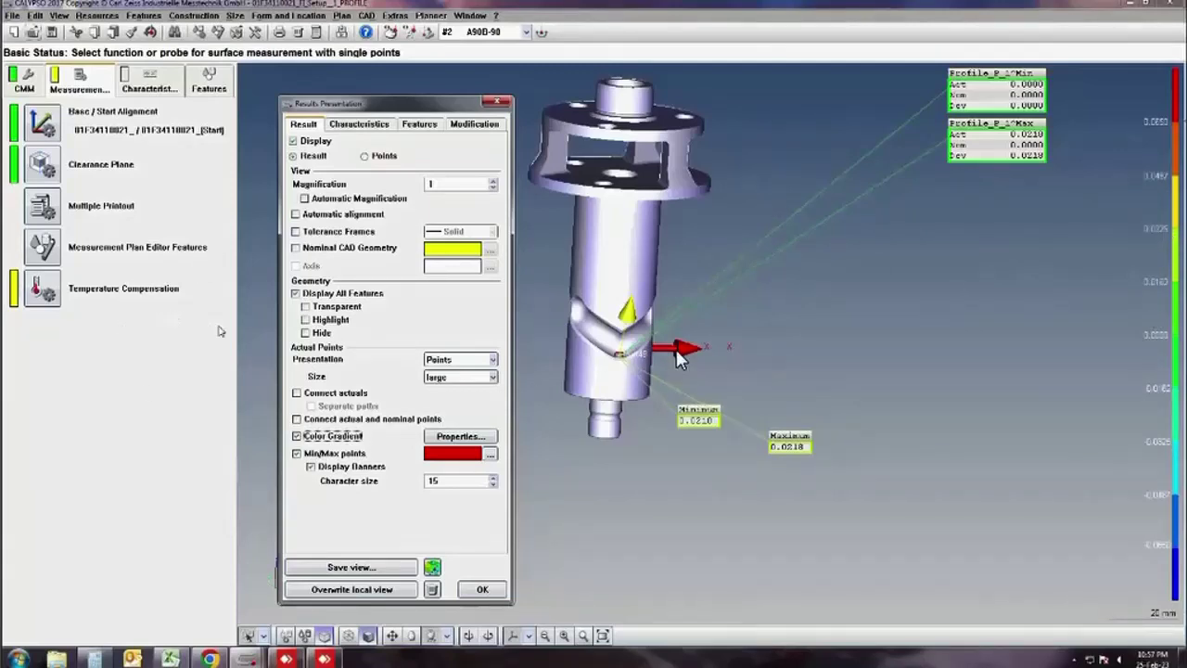
- Rotate and enlarge the part view toward the measured groove
left_click(362, 123)
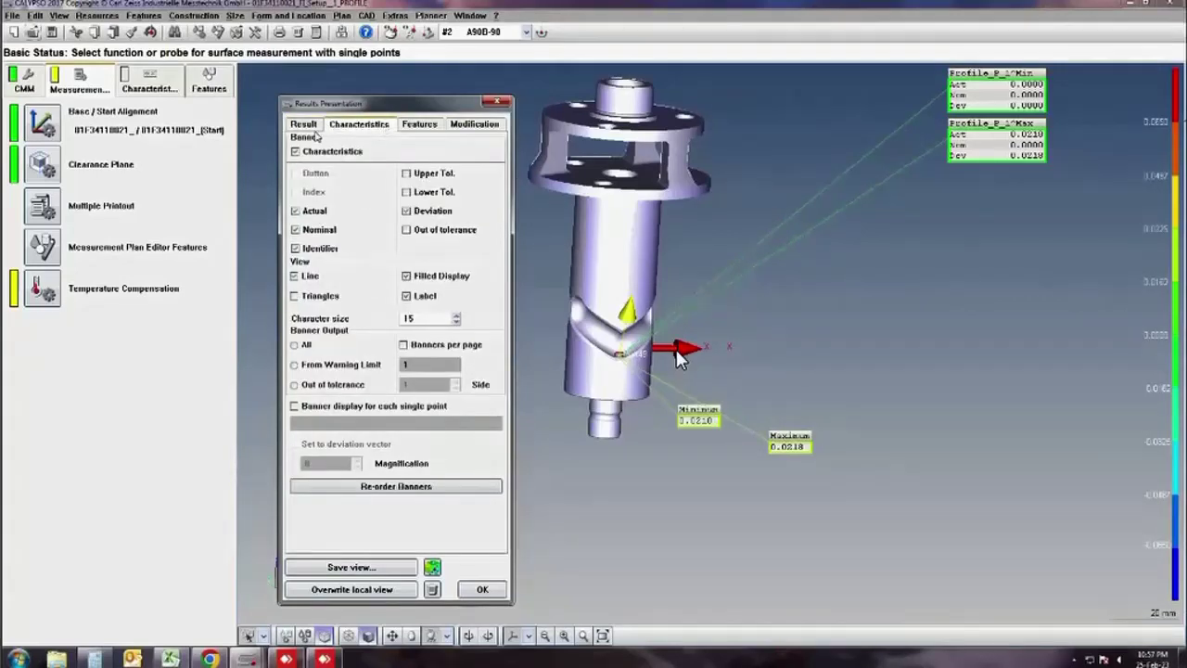
left_click(308, 127)
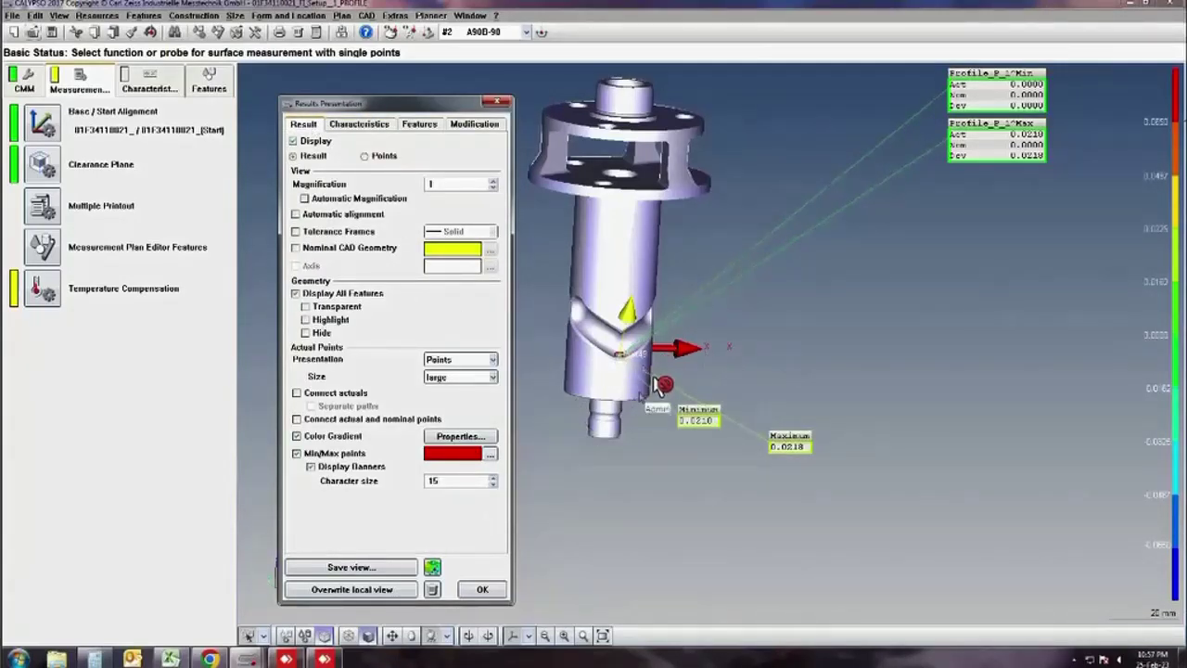
mouse_move(809, 346)
left_mouse_down()
mouse_move(804, 360)
mouse_move(636, 273)
left_mouse_up()
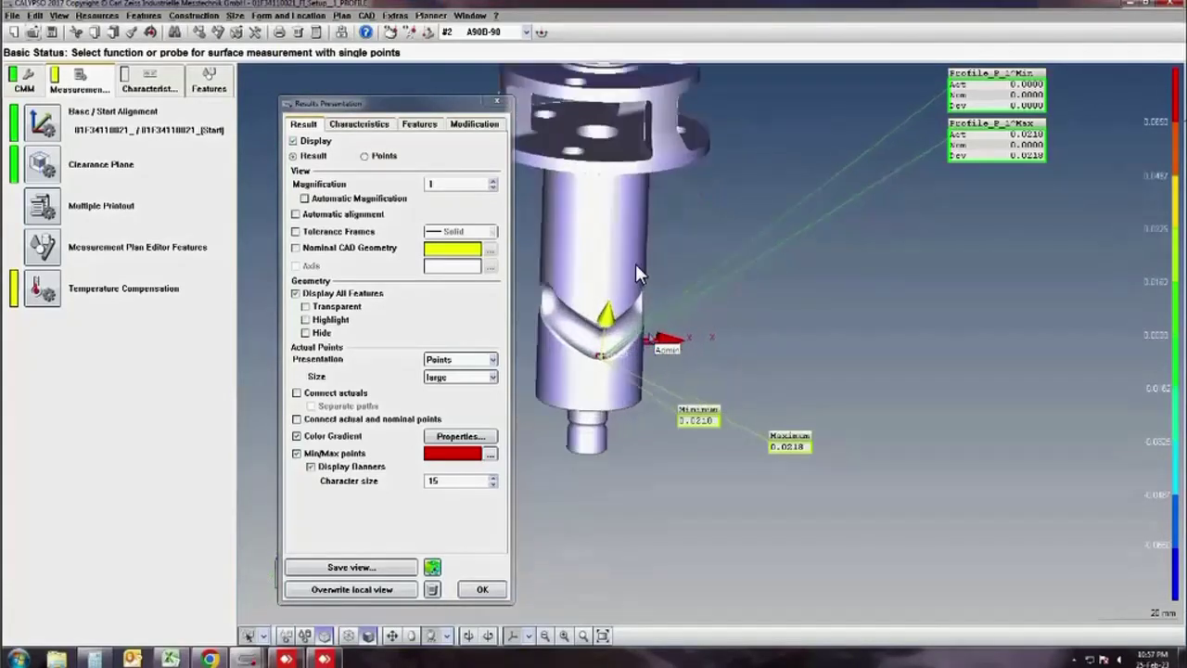
mouse_move(725, 302)
left_mouse_down()
mouse_move(702, 295)
mouse_move(638, 188)
mouse_move(644, 320)
left_mouse_up()
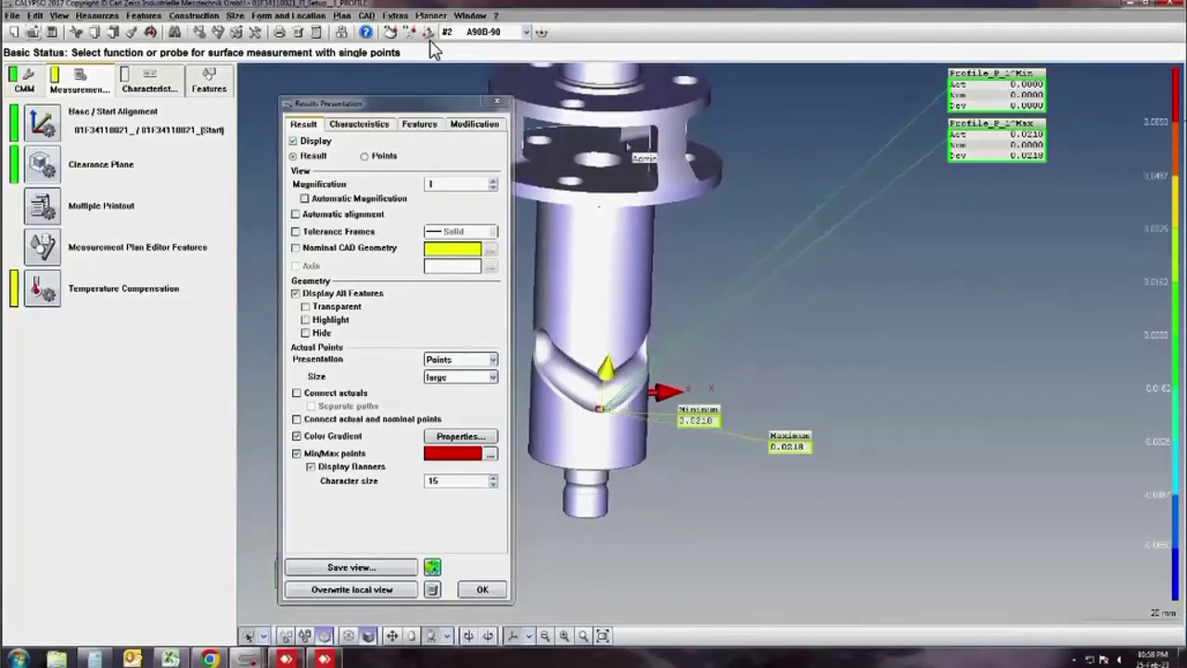
- Save the current view as CAD presentation 'CAD-Presentation1' and close Results Presentation with OK
left_click(367, 17)
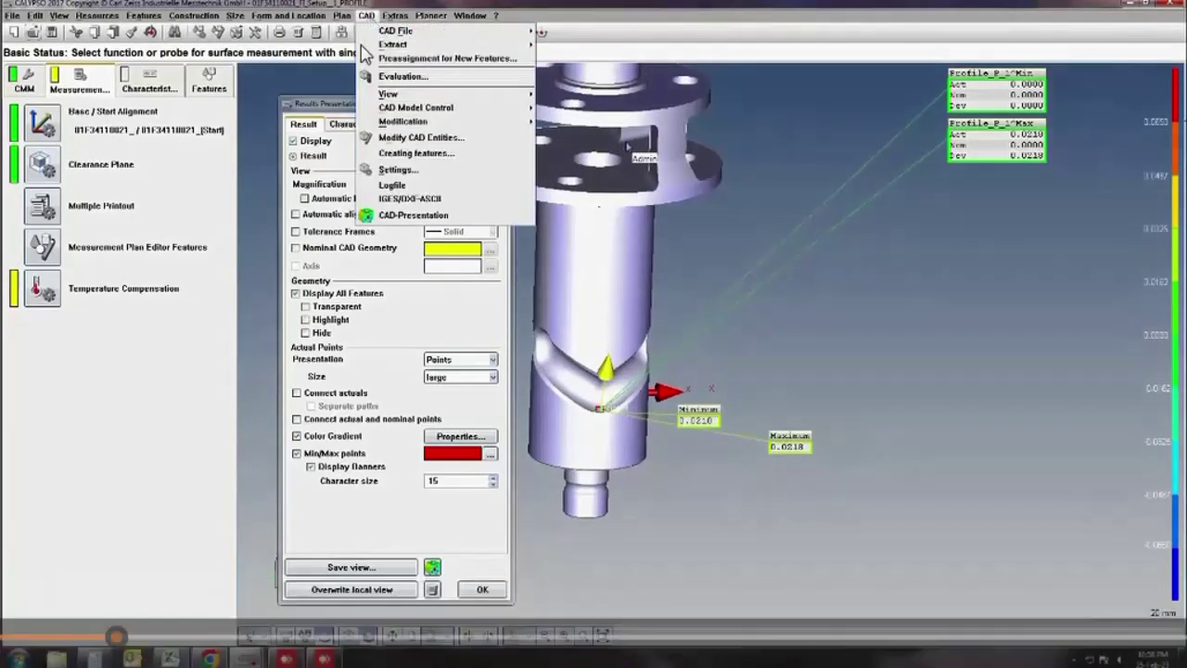
left_click(400, 219)
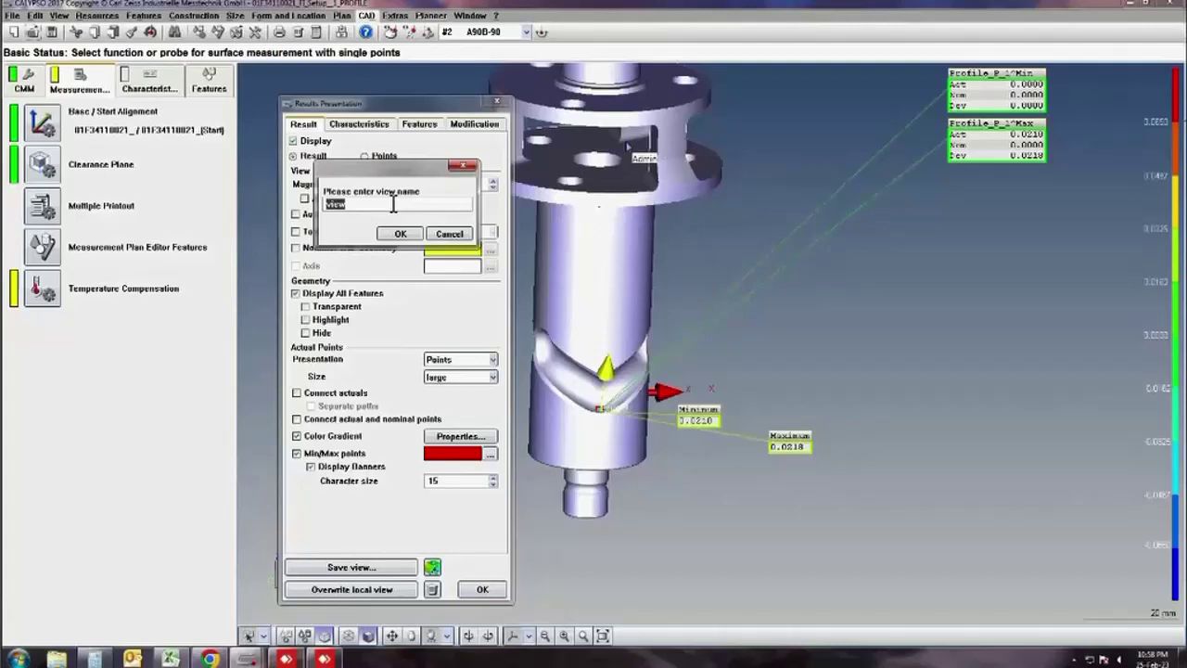
type("1")
left_click(401, 233)
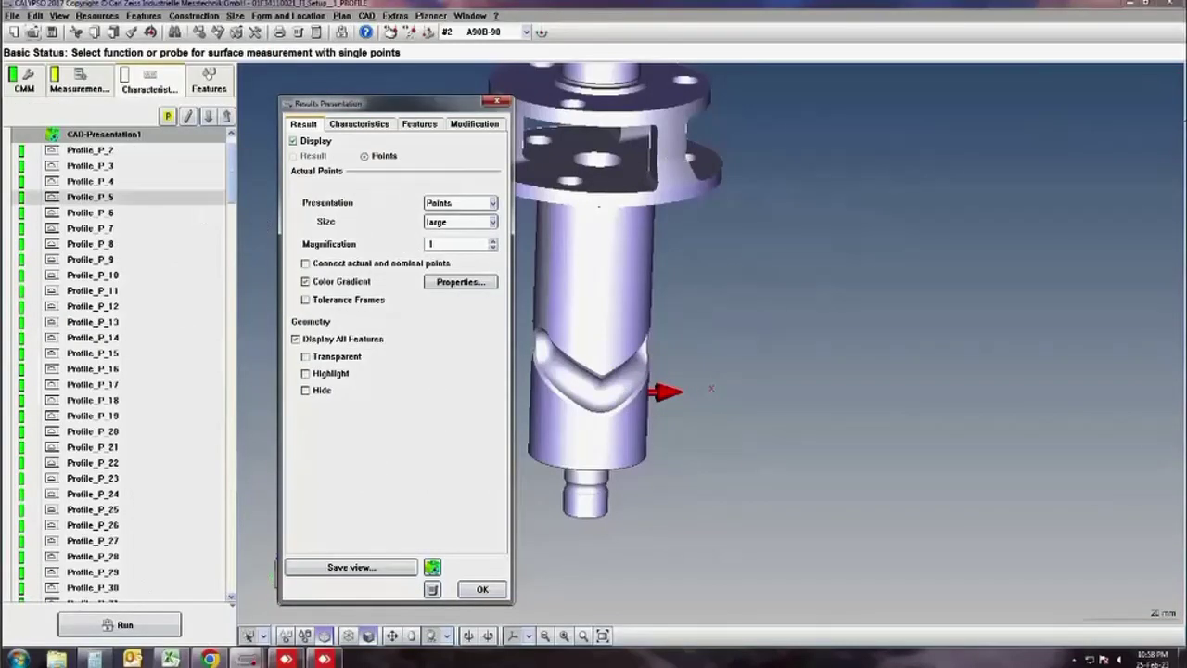
left_click(464, 592)
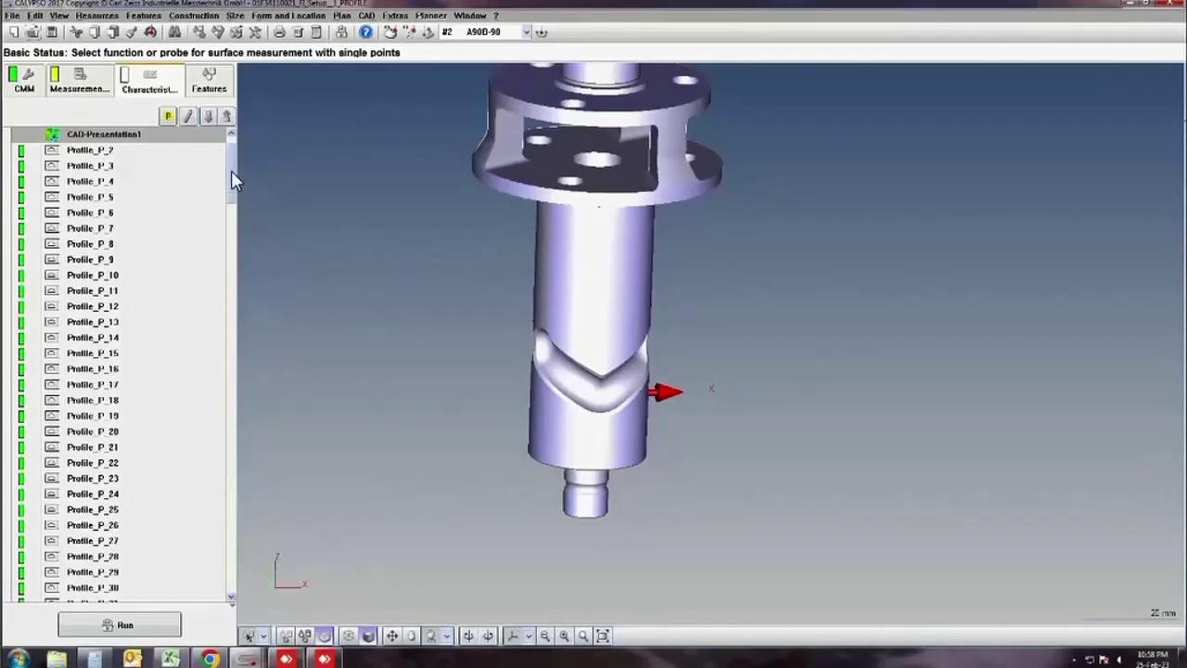
scroll(234, 180, "up", 1)
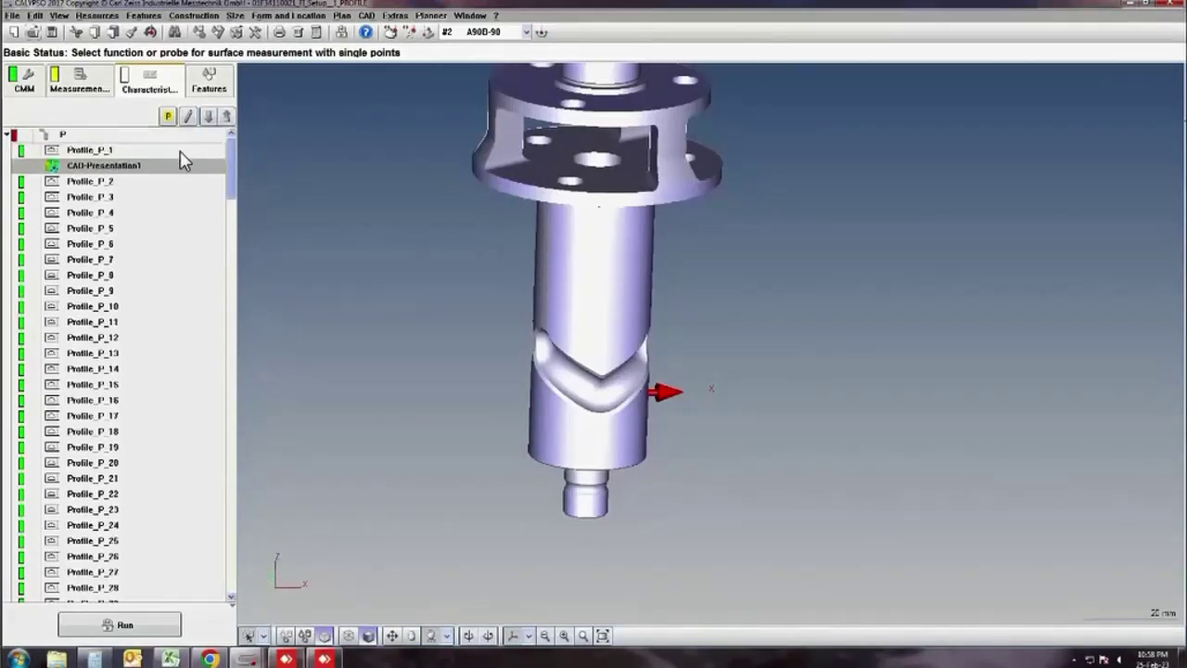
- Plot CAD-Presentation1 to a printout preview, close it, then select Profile_P_5
double_click(128, 169)
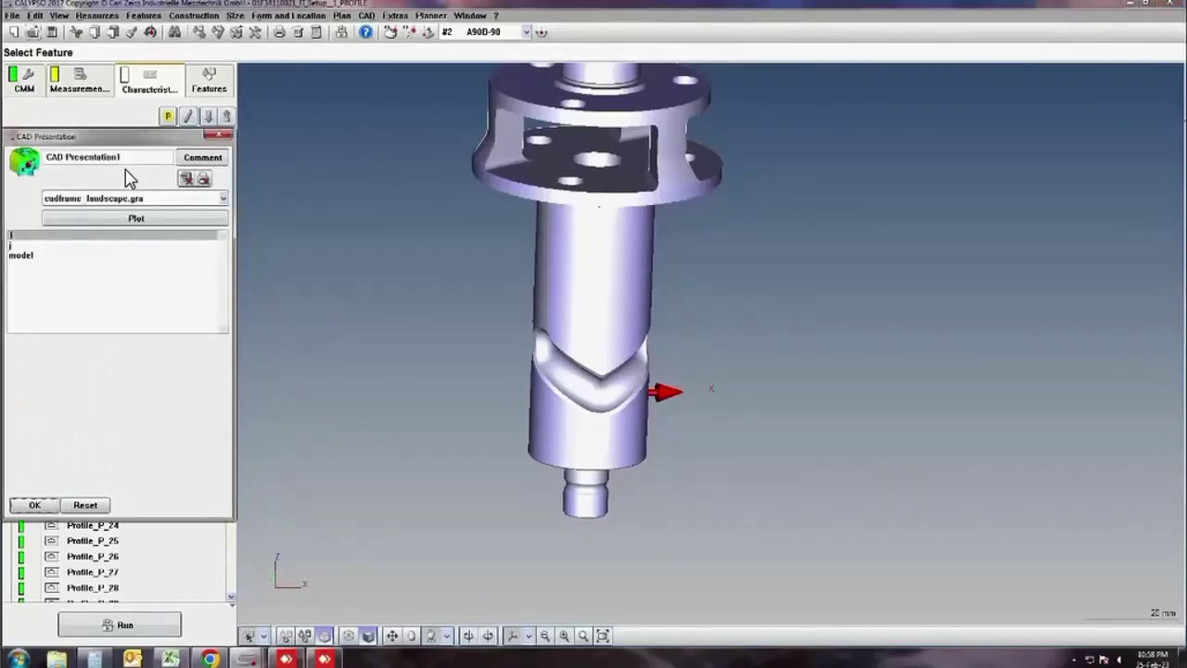
left_click(130, 224)
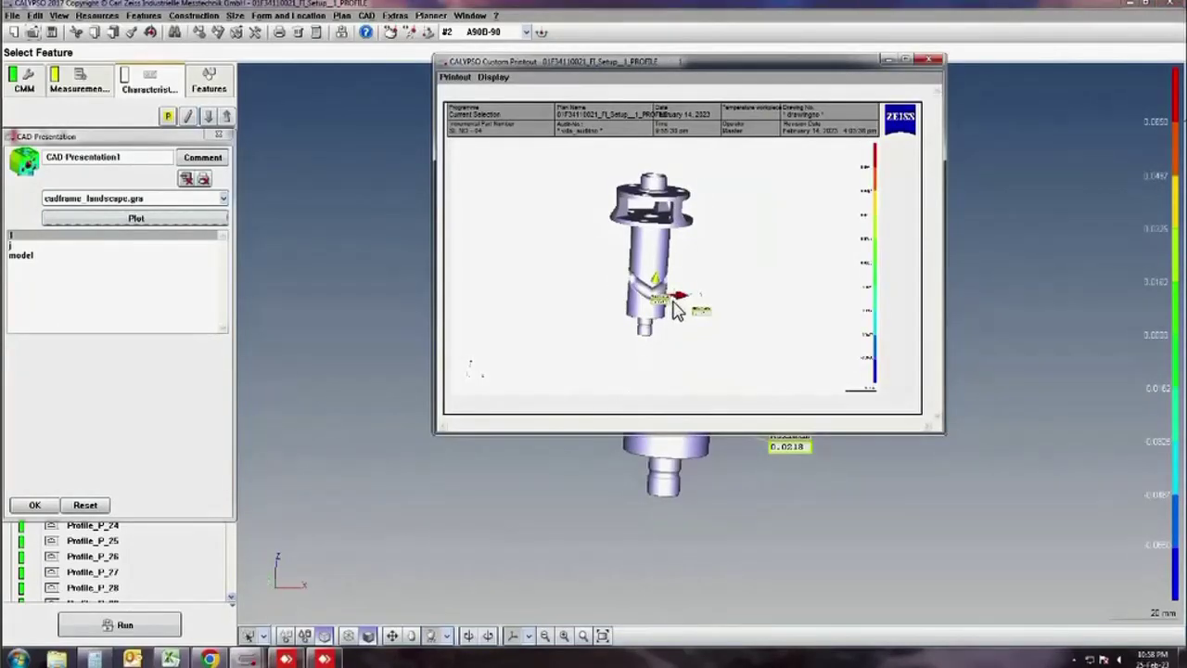
left_click(946, 93)
left_click(938, 101)
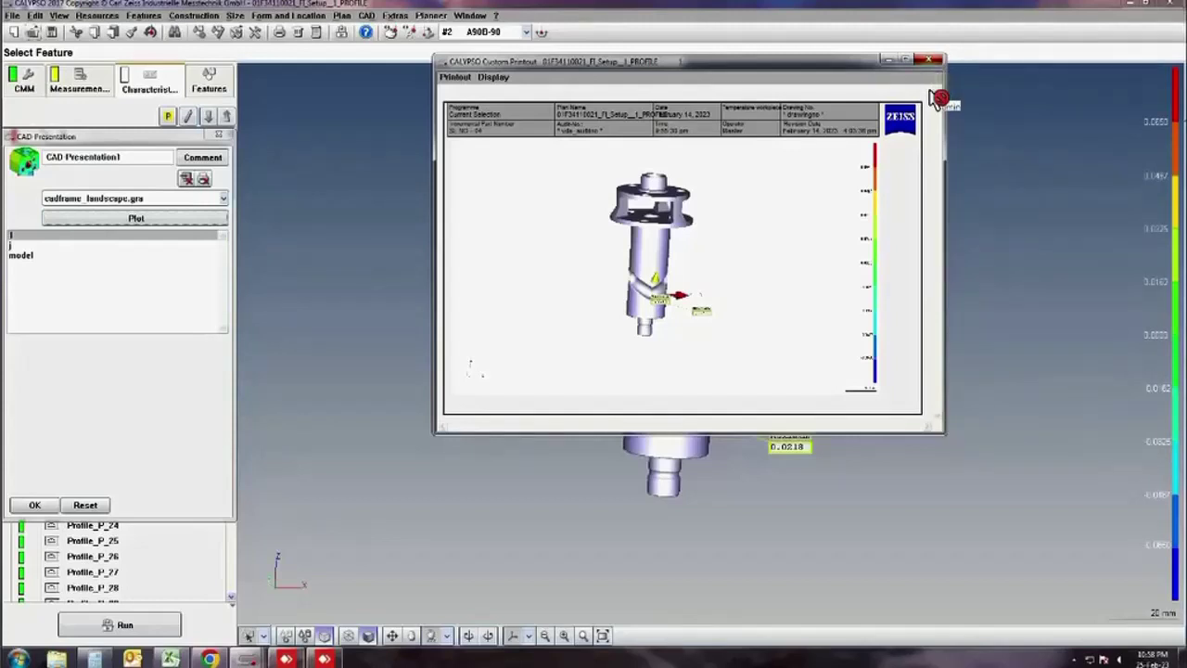
left_click(223, 135)
left_click(90, 228)
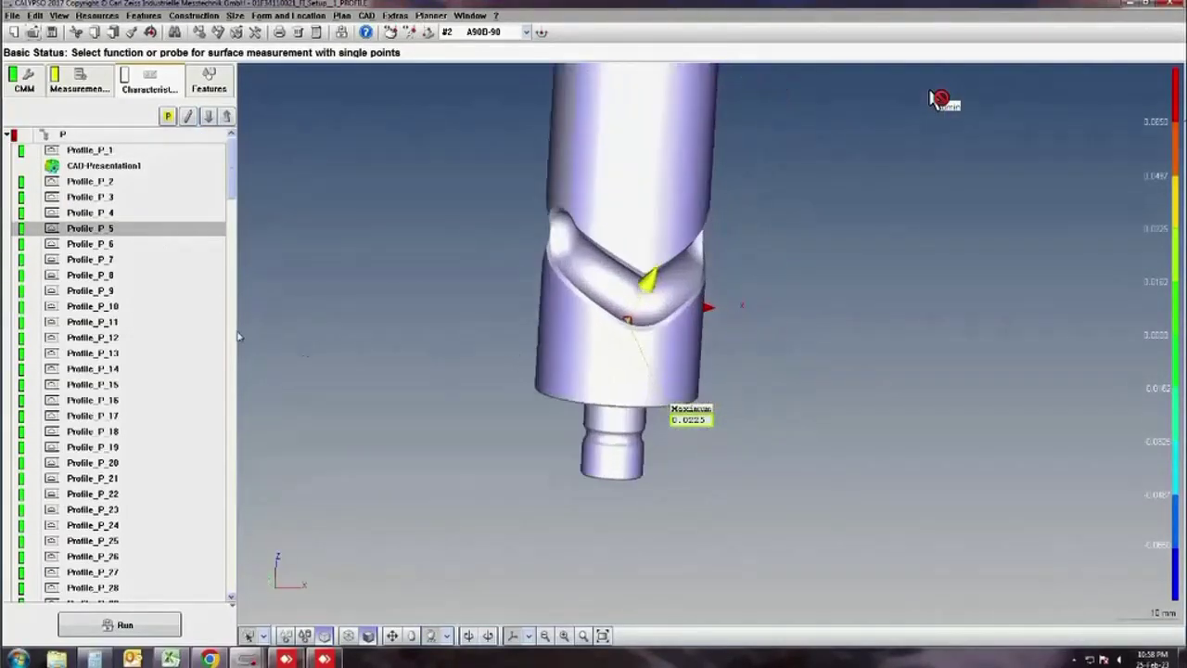
- Turn off the results Display, close Results Presentation, and select Profile_P_6
left_click(176, 321)
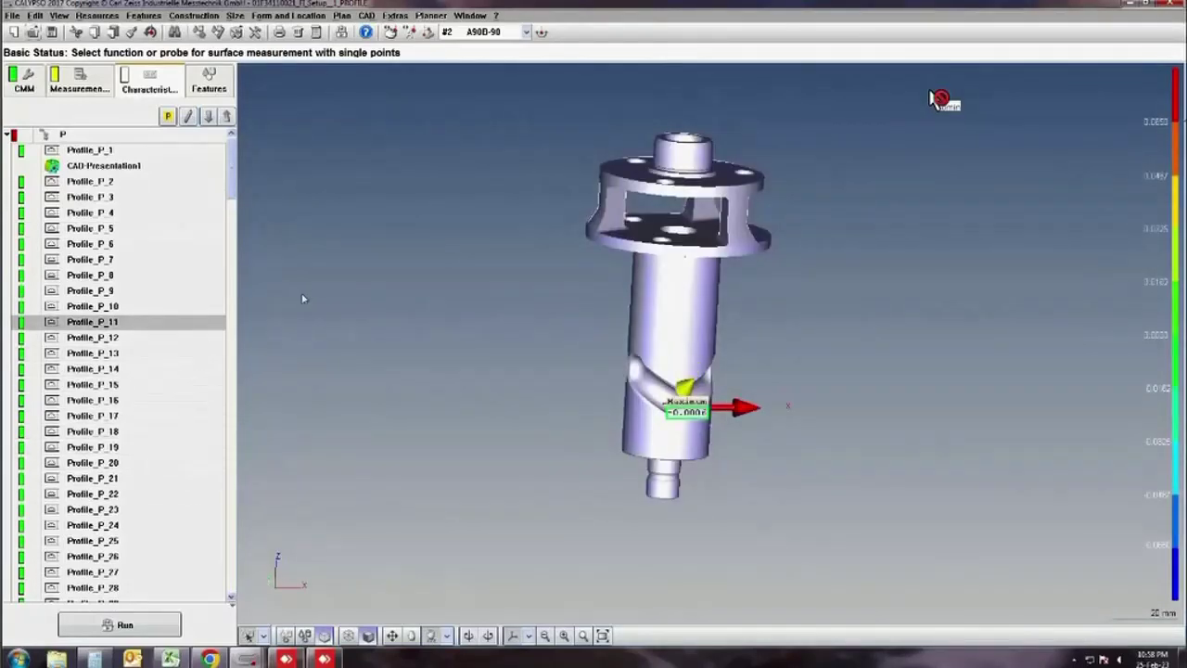
left_click(366, 15)
left_click(399, 214)
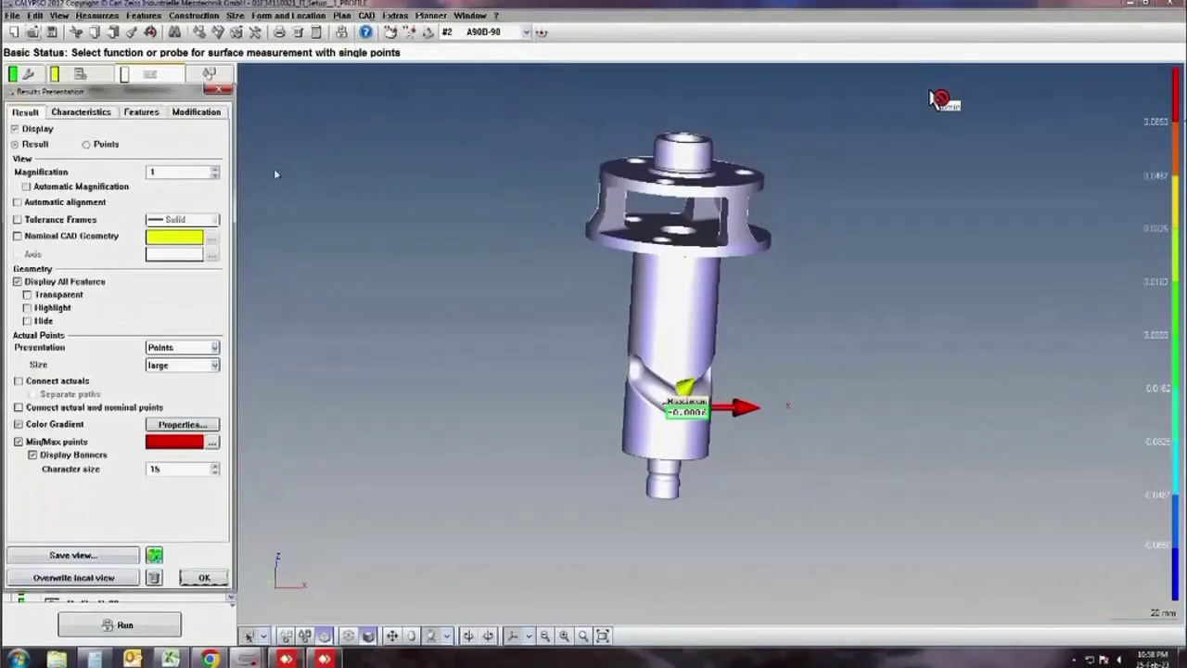
left_click(15, 129)
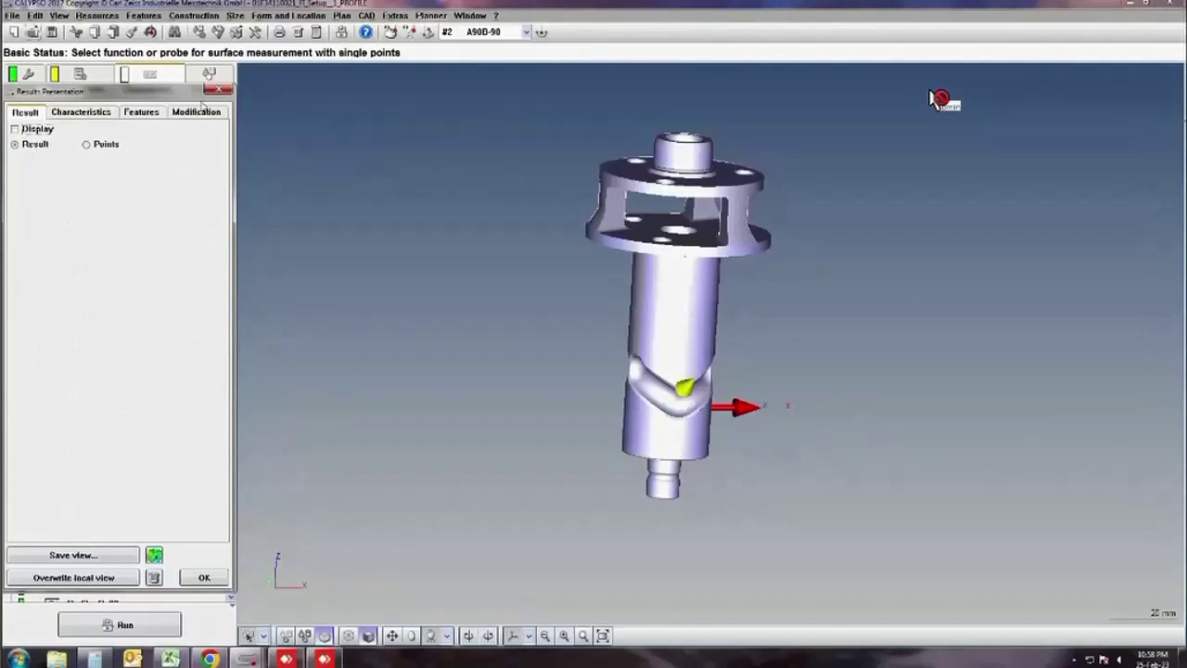
left_click(204, 577)
left_click(119, 244)
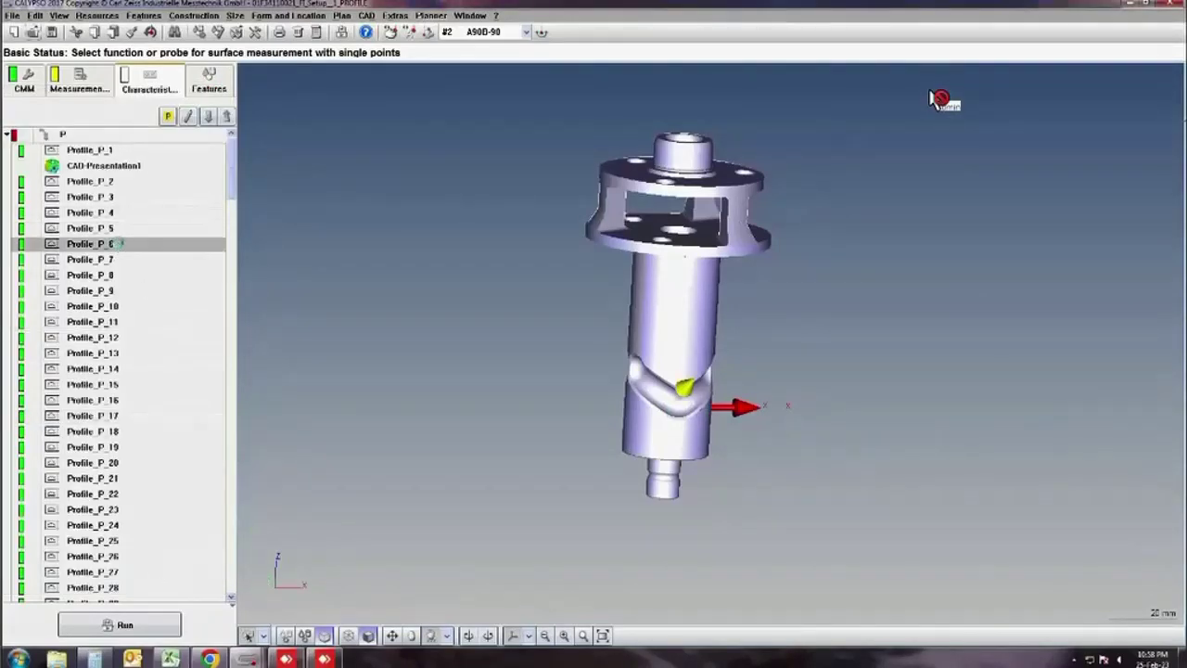
- Zoom and rotate the view in close on the measured point in the groove
scroll(597, 444, "up", 2)
scroll(548, 424, "up", 2)
scroll(556, 455, "up", 2)
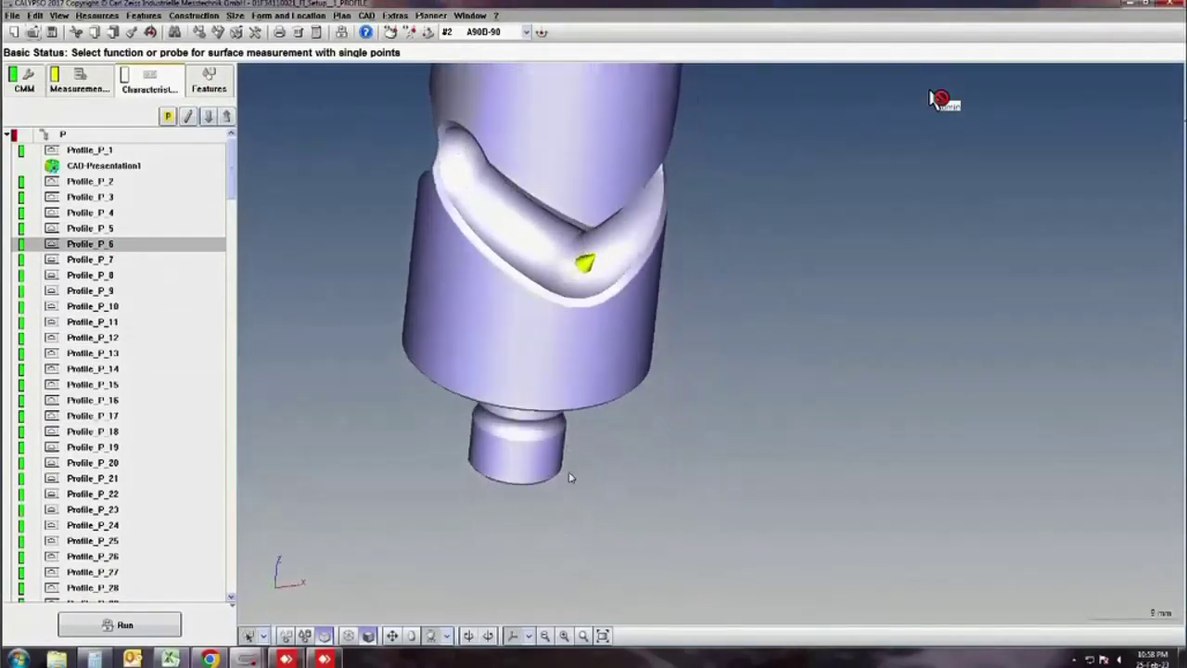
scroll(567, 510, "up", 2)
mouse_move(570, 533)
middle_mouse_down()
mouse_move(650, 414)
mouse_move(615, 408)
mouse_move(631, 399)
middle_mouse_up()
scroll(572, 418, "up", 2)
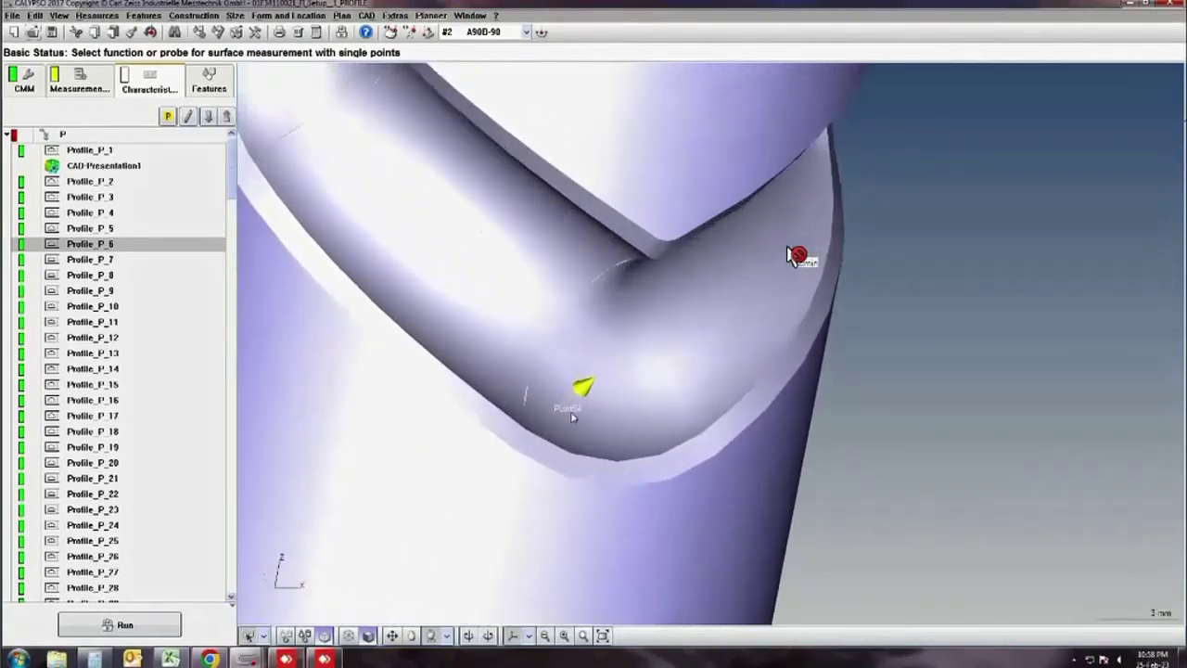
middle_click_drag(554, 422, 688, 422)
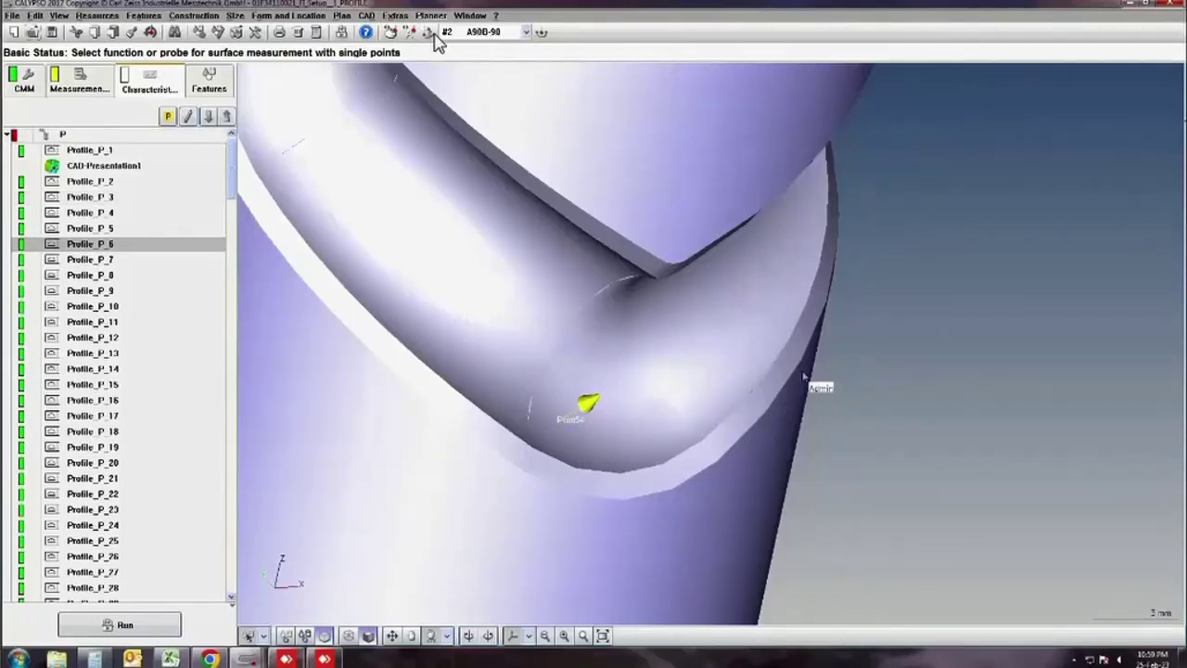
- Re-enable the results display with large points, magnification 30, a wireframe model and tolerance frames
left_click(366, 15)
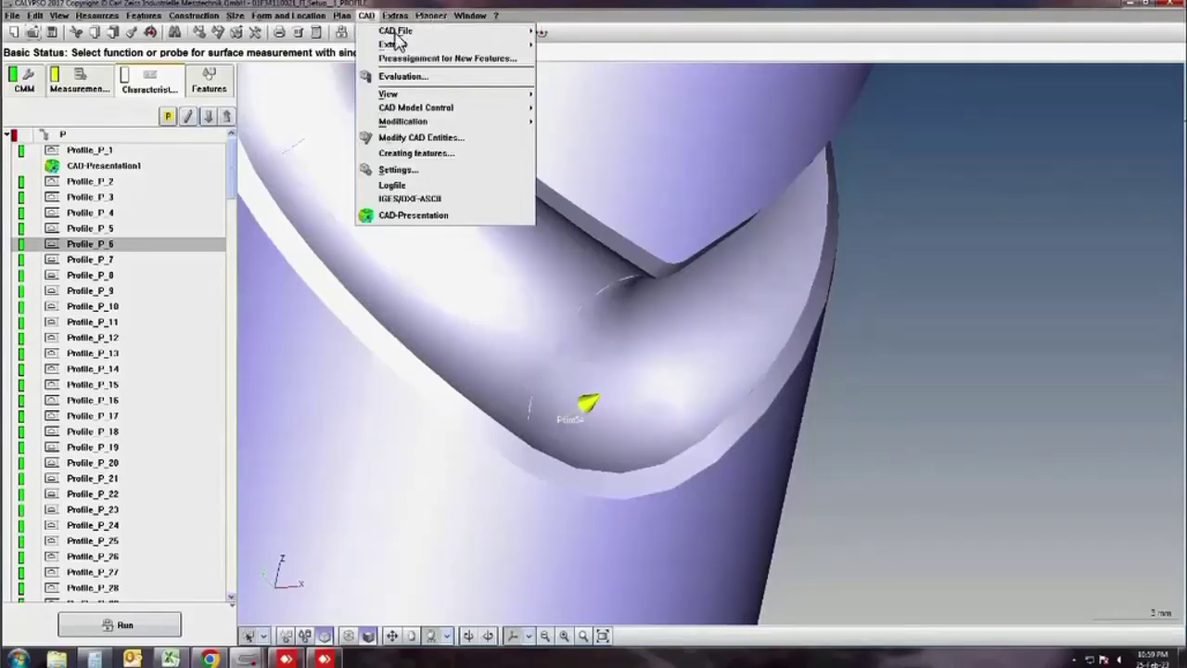
left_click(380, 77)
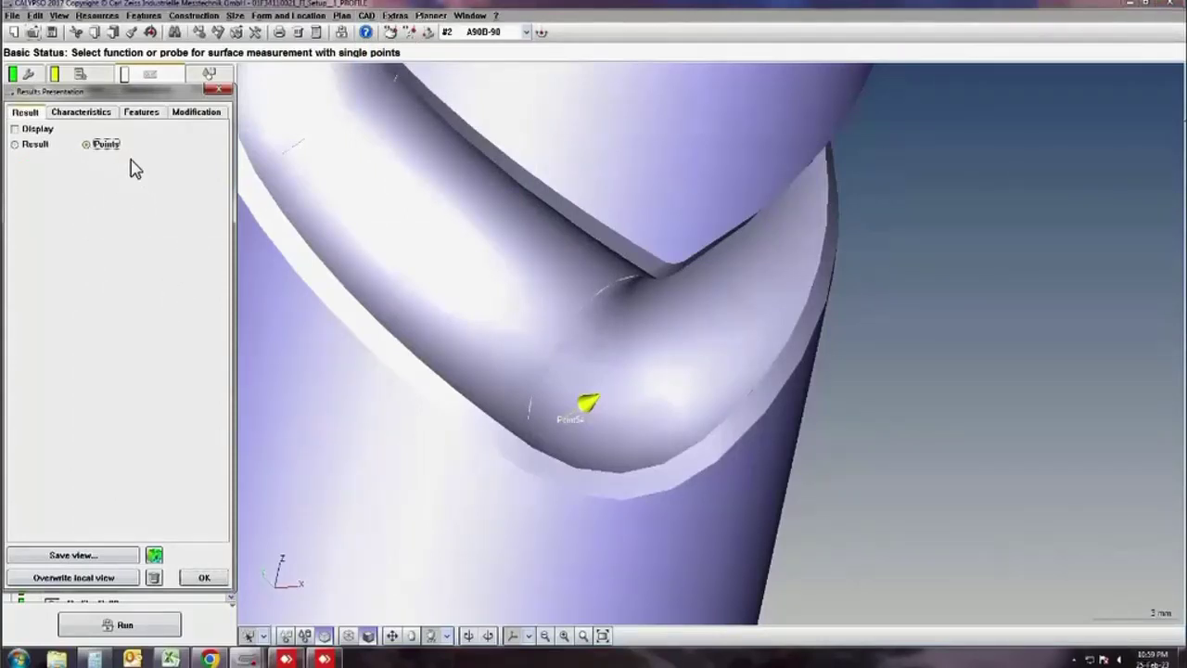
left_click(23, 130)
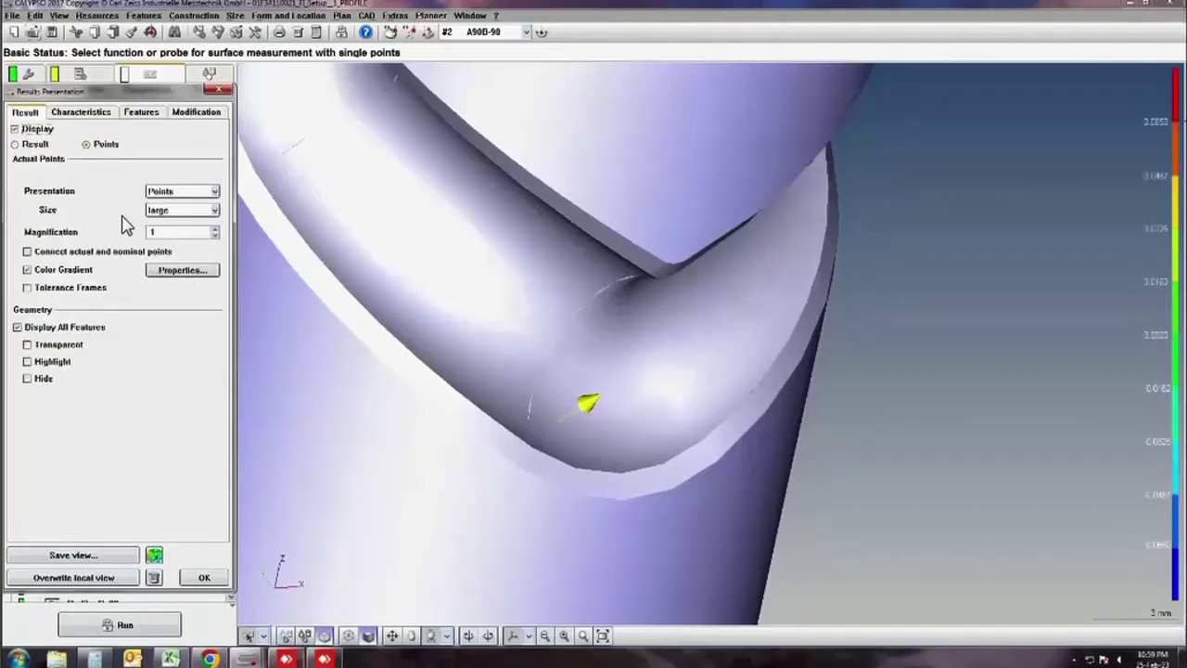
left_click(216, 215)
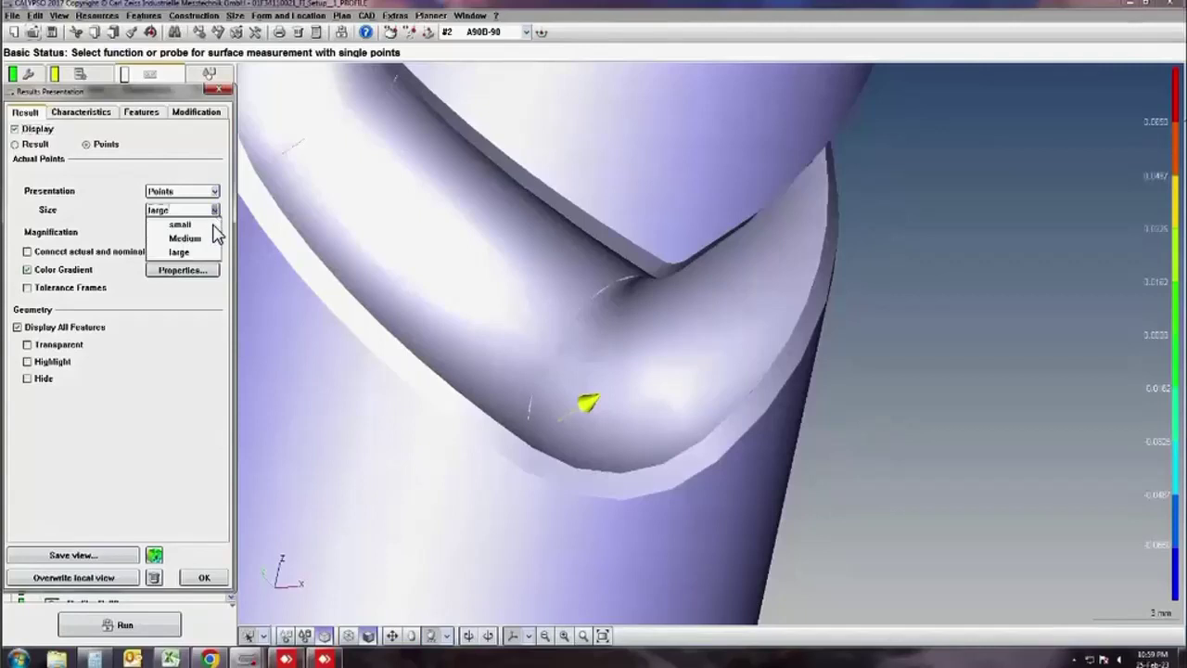
left_click(217, 233)
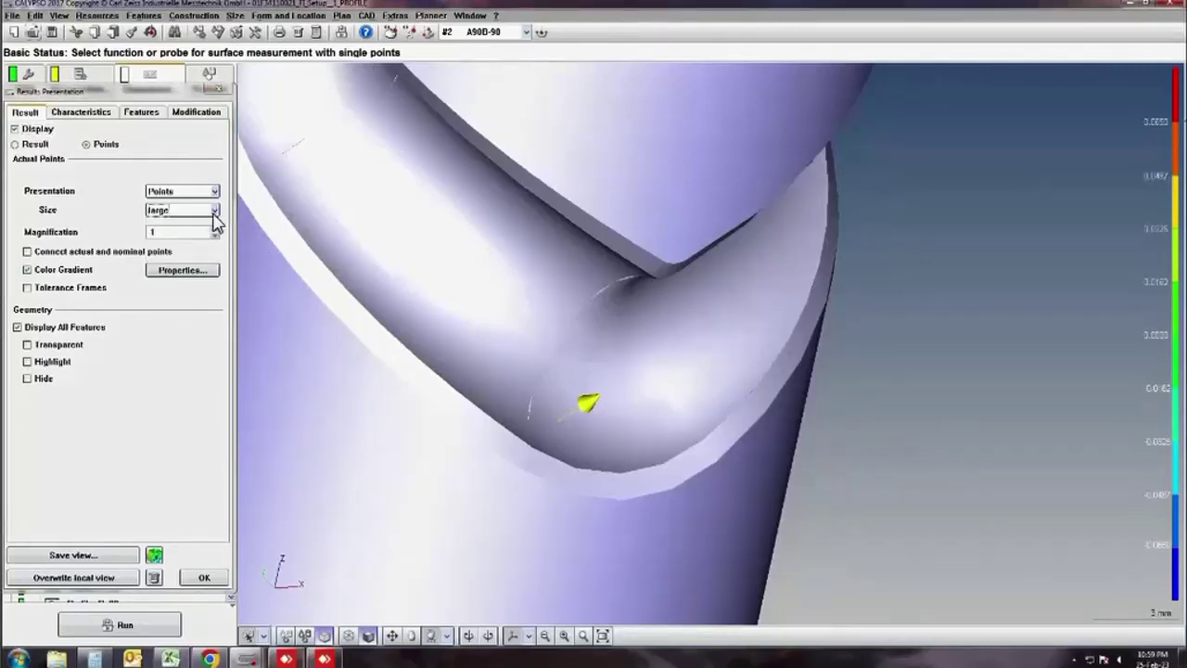
left_click(215, 212)
left_click(198, 257)
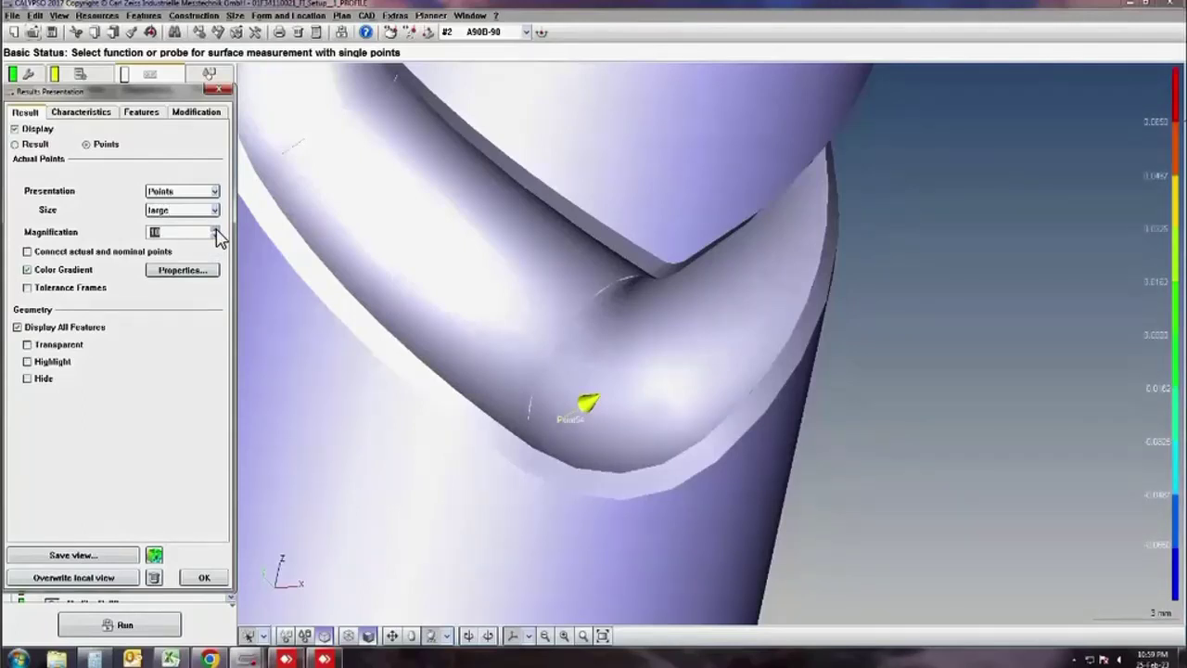
left_click(368, 635)
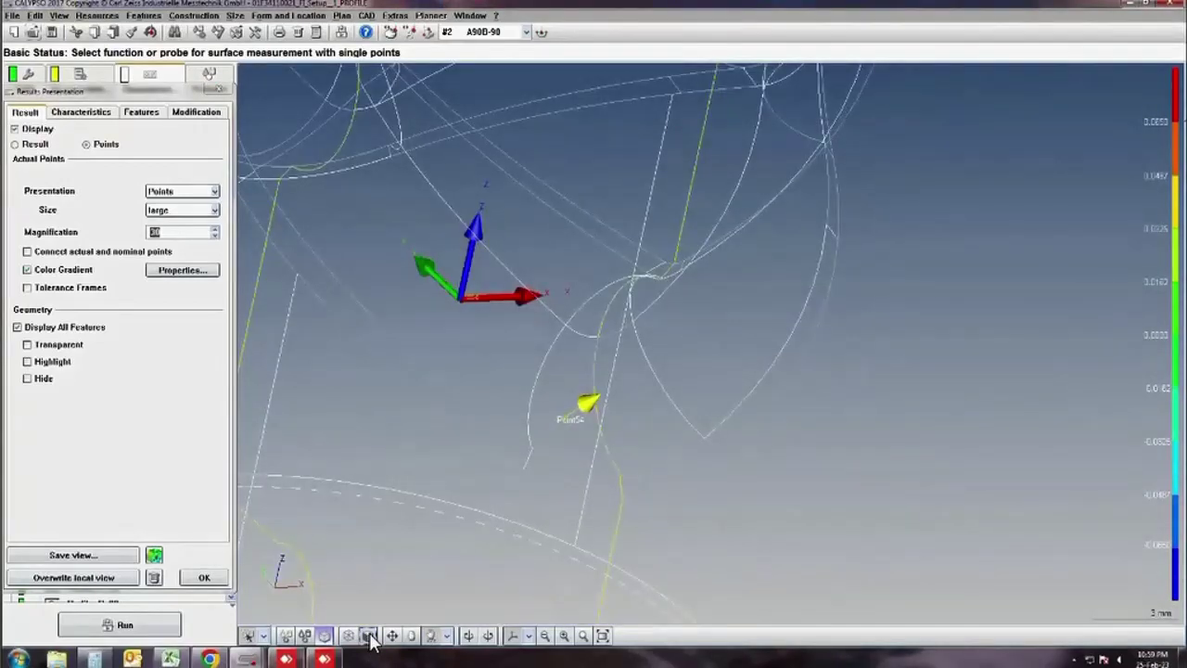
left_click(30, 289)
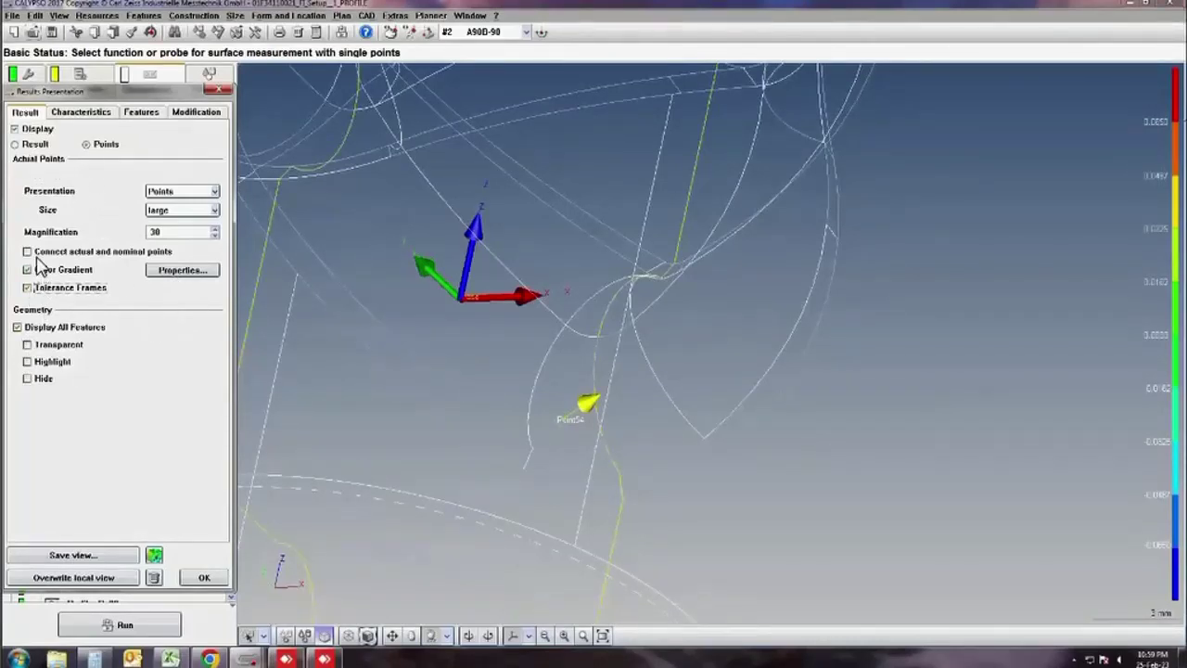
- Switch to the Result display option and make the tolerance frames dotted
left_click(15, 149)
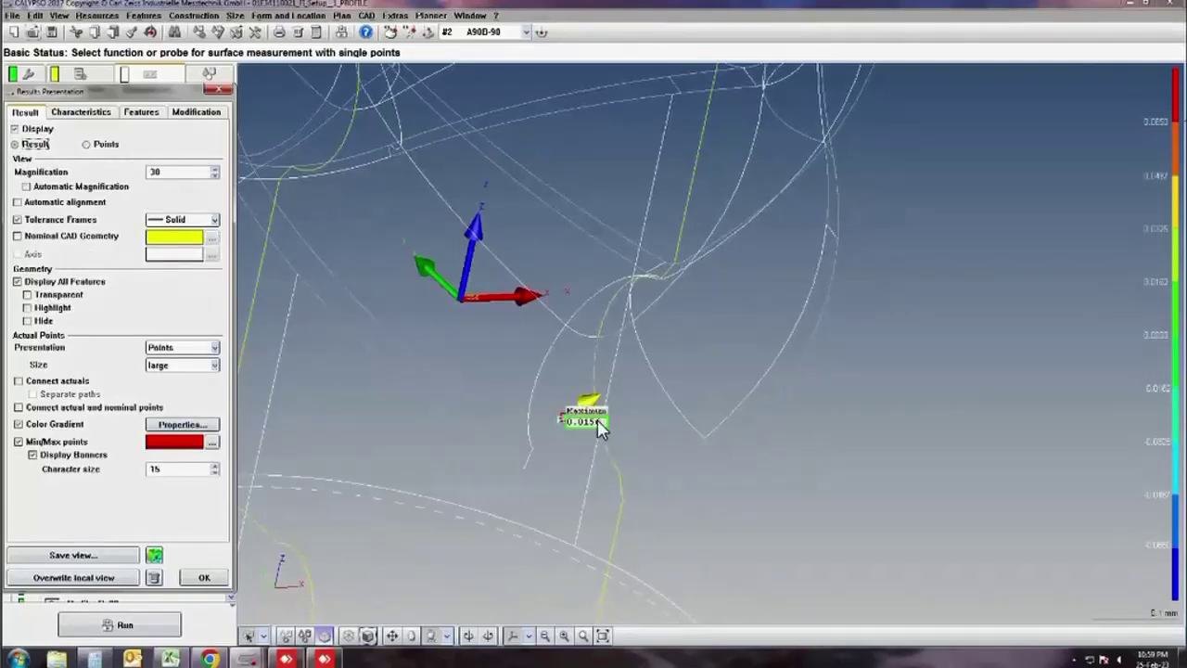
mouse_move(658, 453)
middle_mouse_down()
mouse_move(652, 472)
mouse_move(642, 436)
middle_mouse_up()
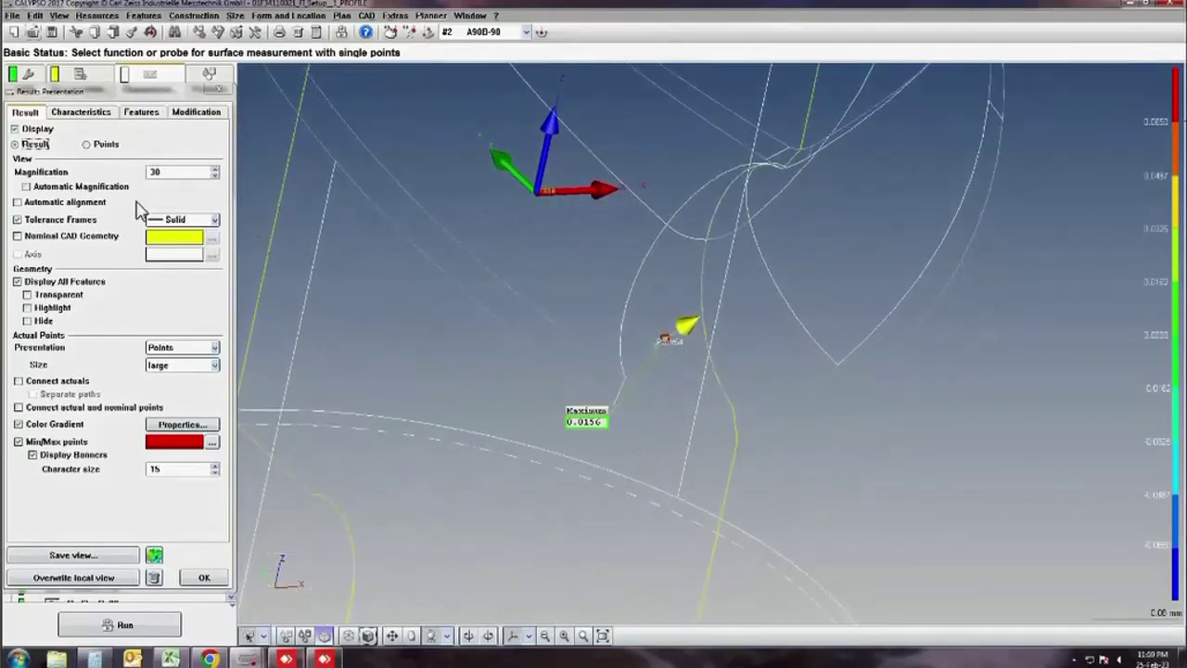
left_click(214, 222)
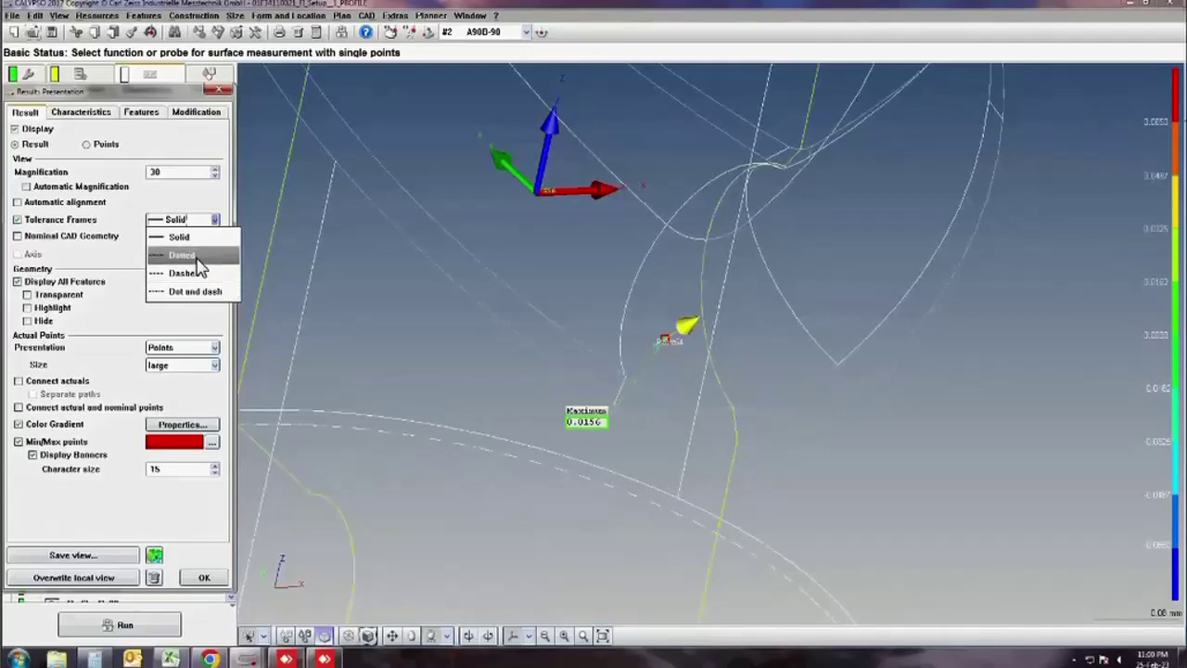
left_click(197, 260)
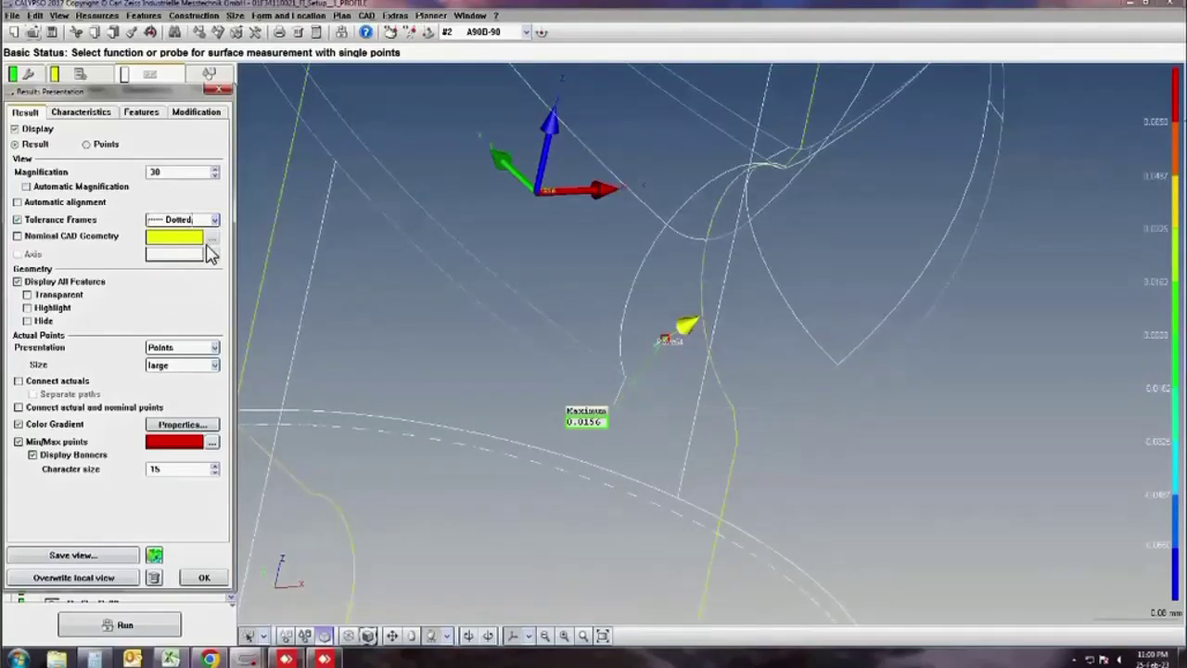
- Raise the magnification, close Results Presentation, and open File > Load measurement plan
left_click(214, 172)
left_click(219, 90)
left_click(33, 31)
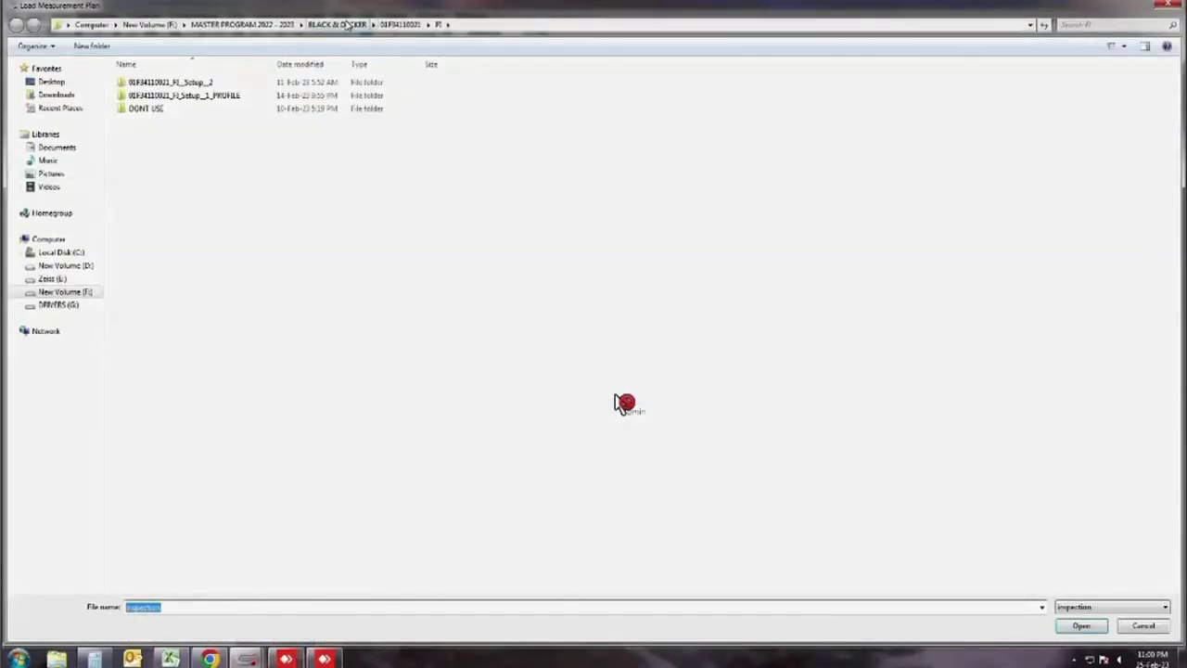
- Navigate to F:\PROGRAM FOLDER 2018-2021\BLACK & DECKER in the Load Measurement Plan dialog
left_click(337, 24)
left_click(197, 28)
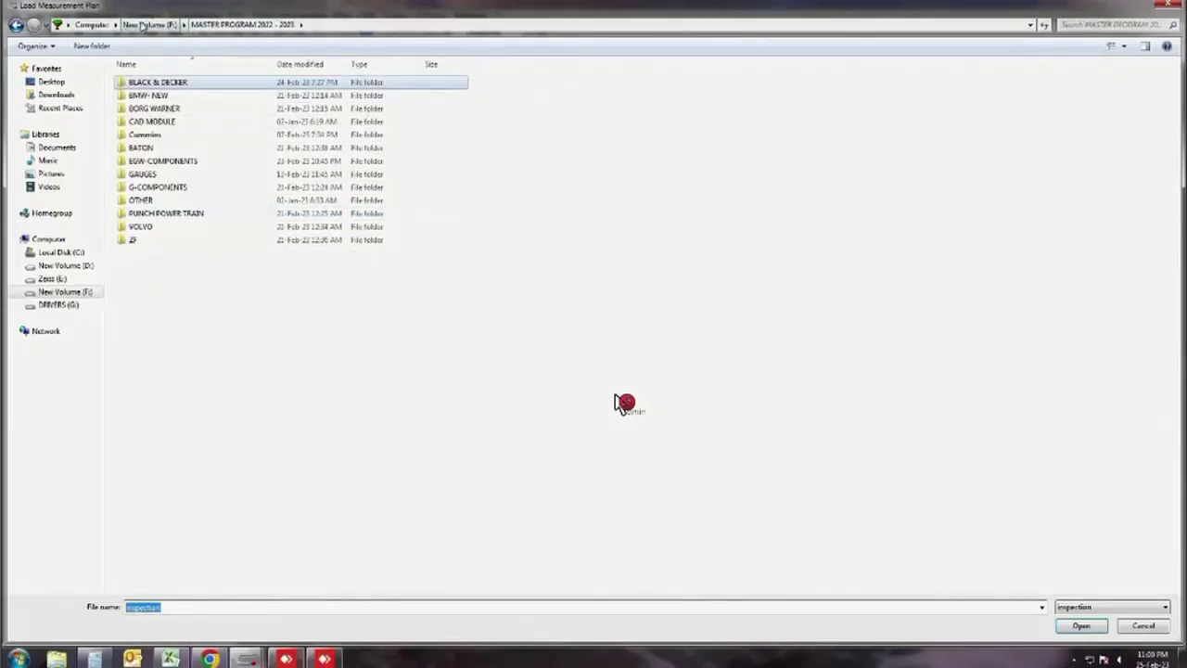
left_click(149, 24)
double_click(638, 88)
left_click(163, 187)
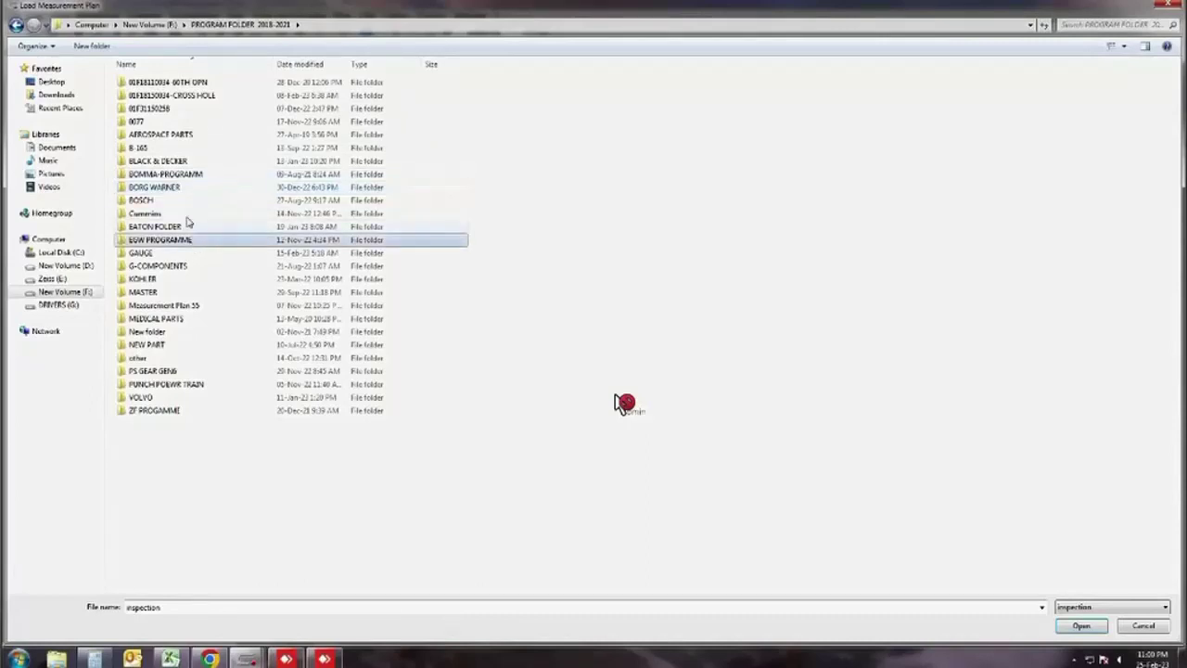
double_click(191, 161)
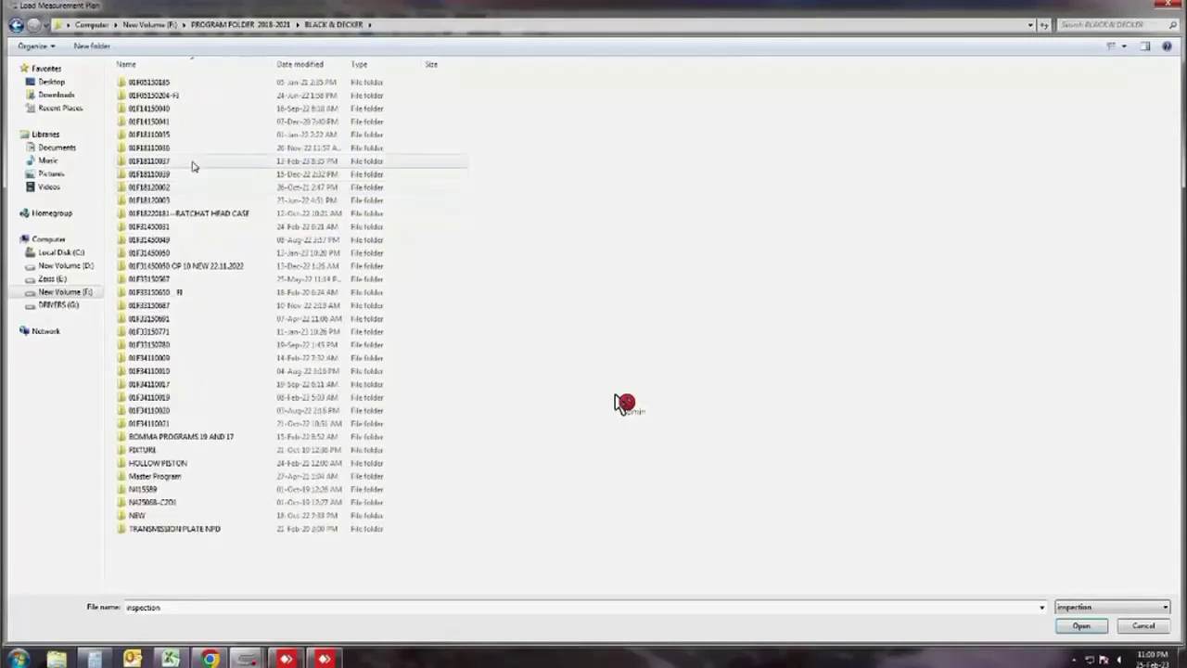
- Open the inspection plan in 01F18110036\01F18110036-FI\...PROFILE FULL PRO
left_click(191, 164)
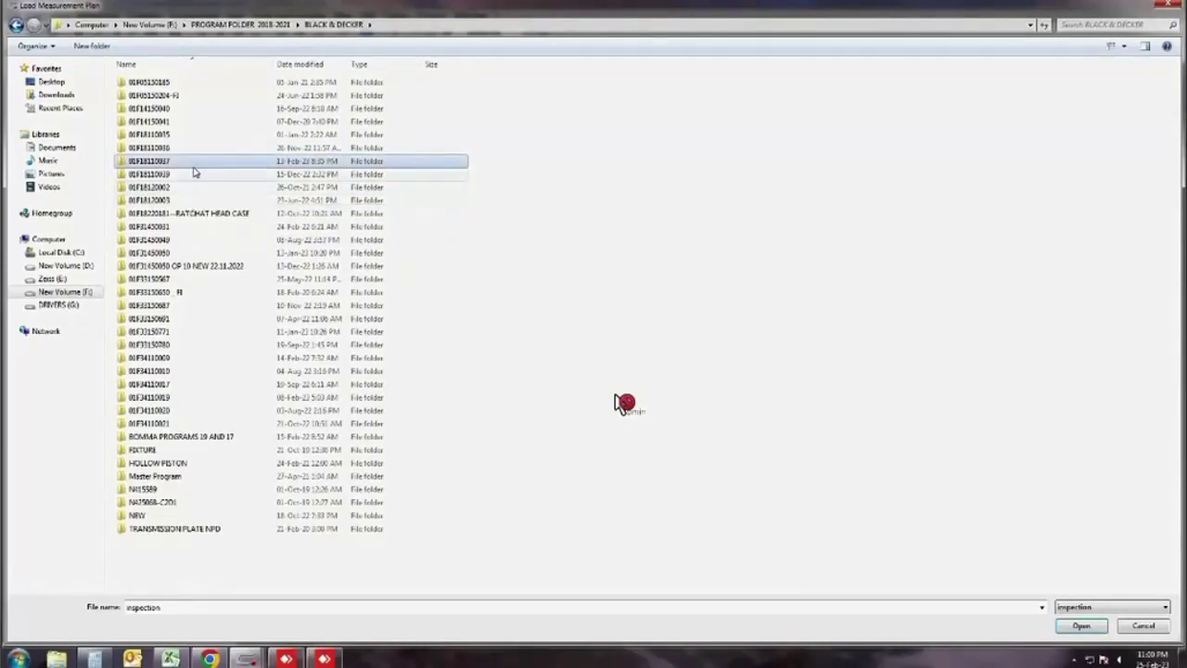
double_click(191, 163)
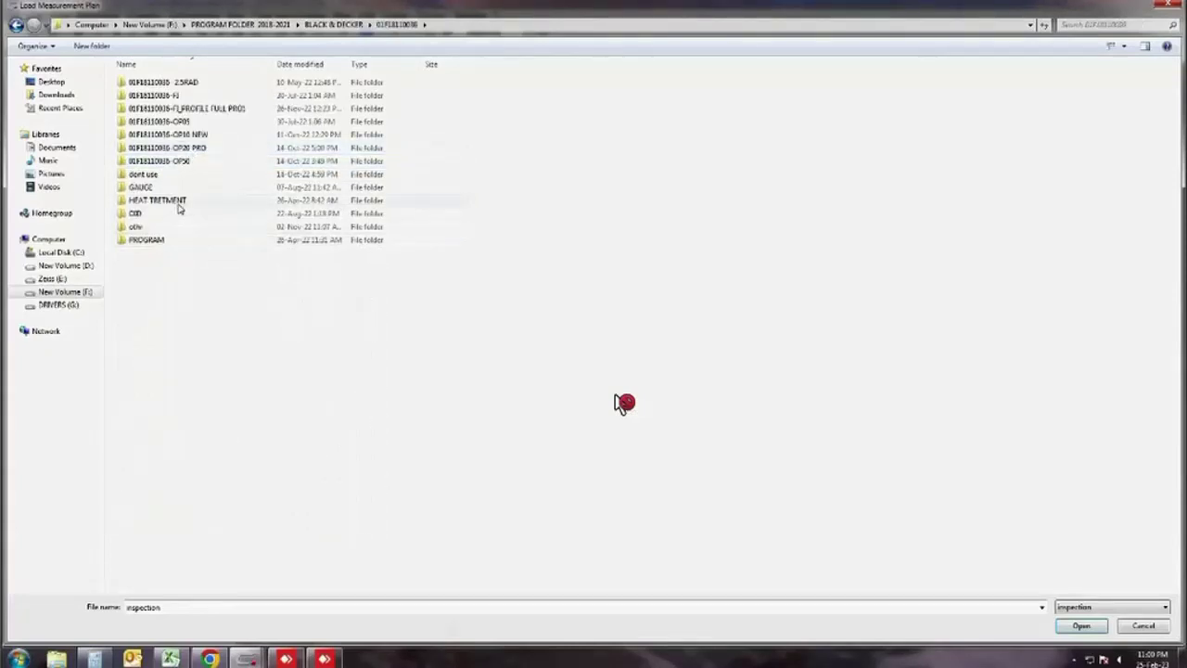
double_click(171, 95)
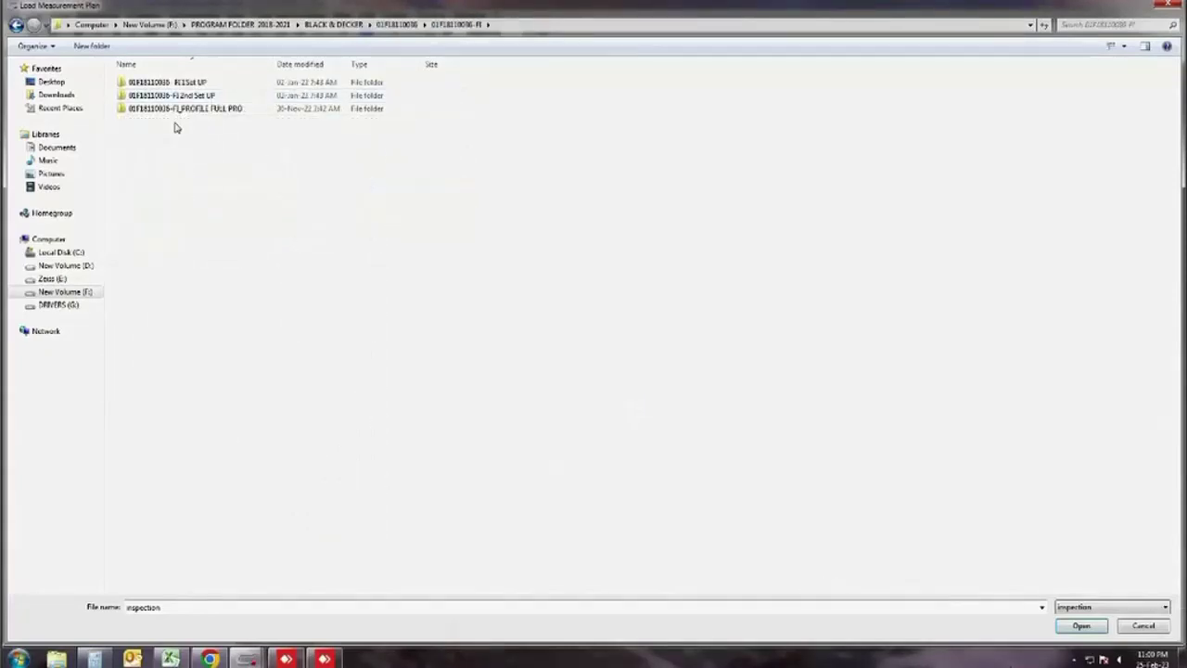
left_click(205, 84)
double_click(217, 109)
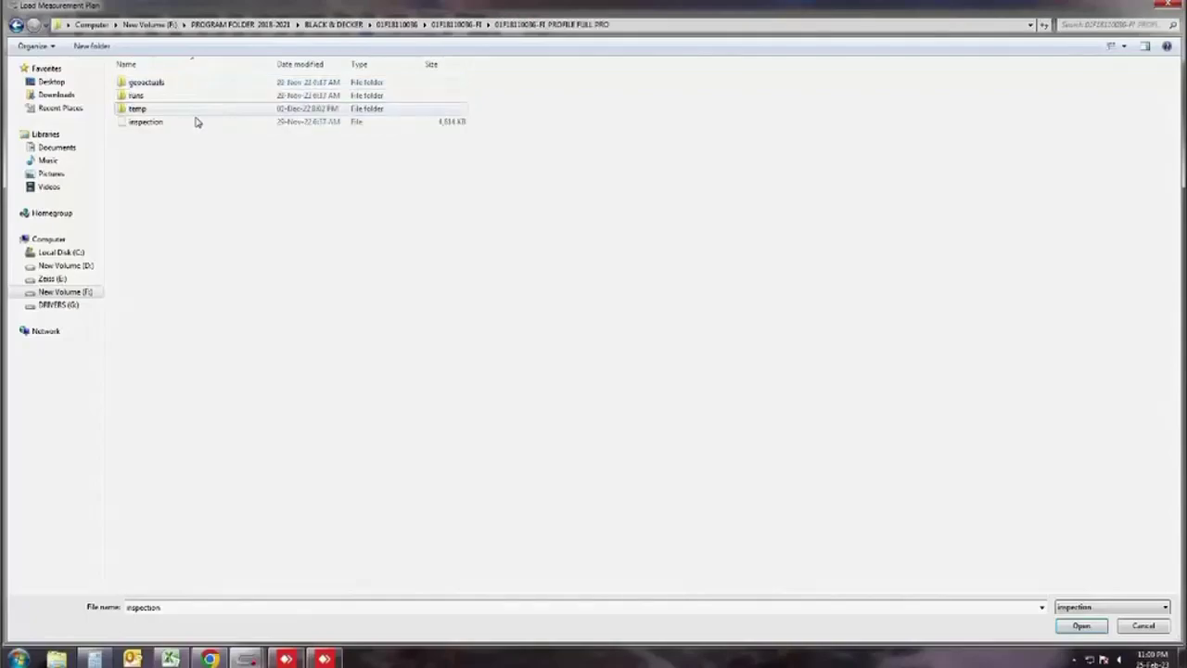
double_click(196, 118)
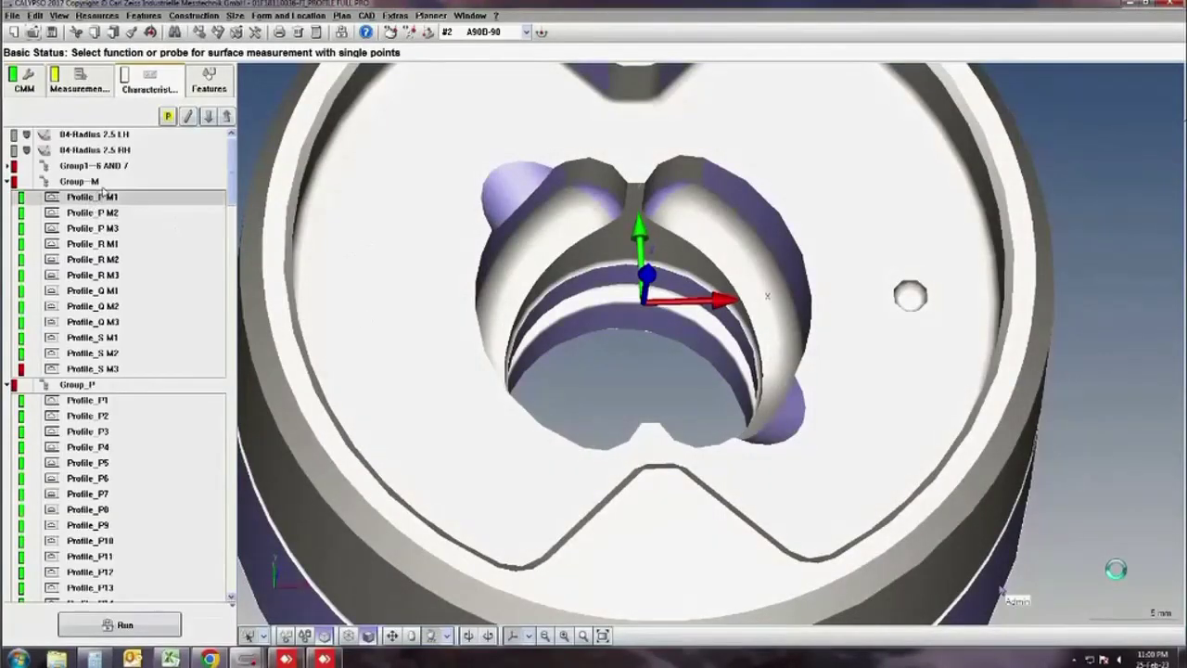
- Show Group_M's measured points, zoom out over the whole part, and open Load Measurement Plan
left_click(92, 182)
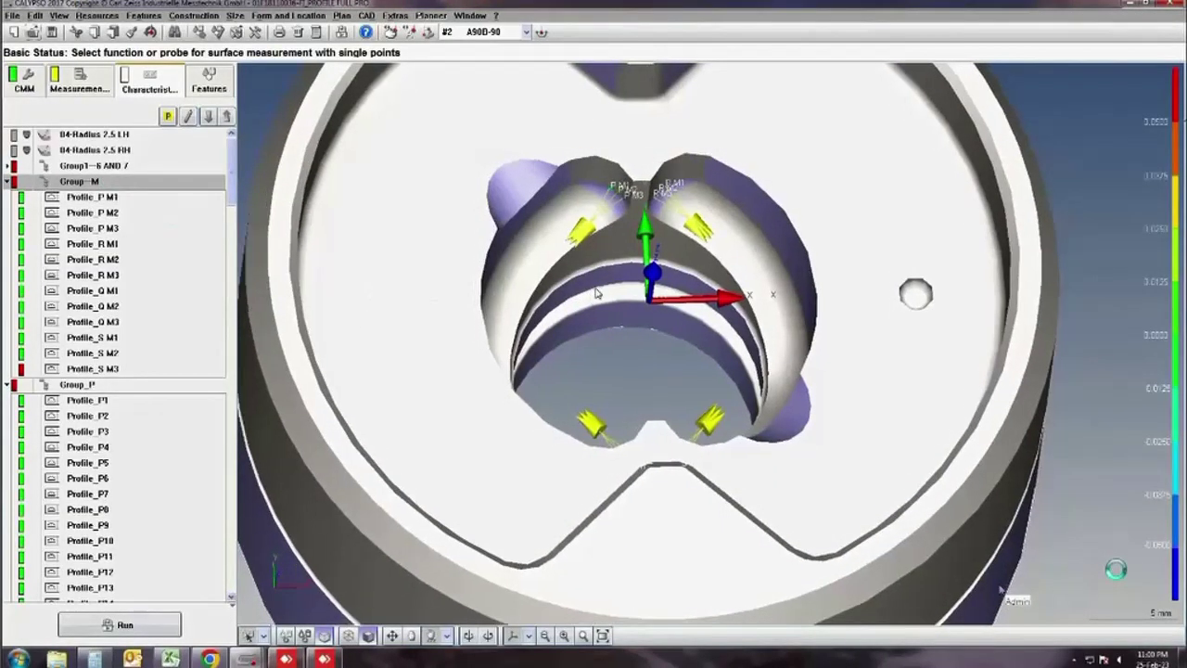
middle_click_drag(597, 293, 620, 278)
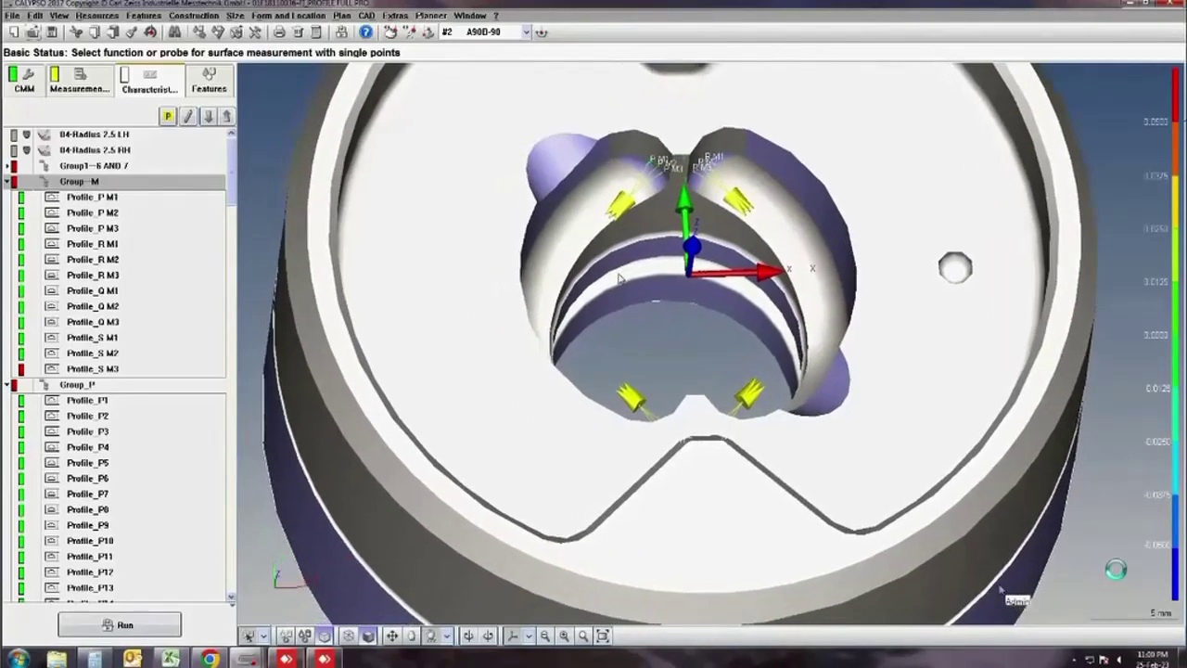
right_click_drag(620, 278, 895, 473)
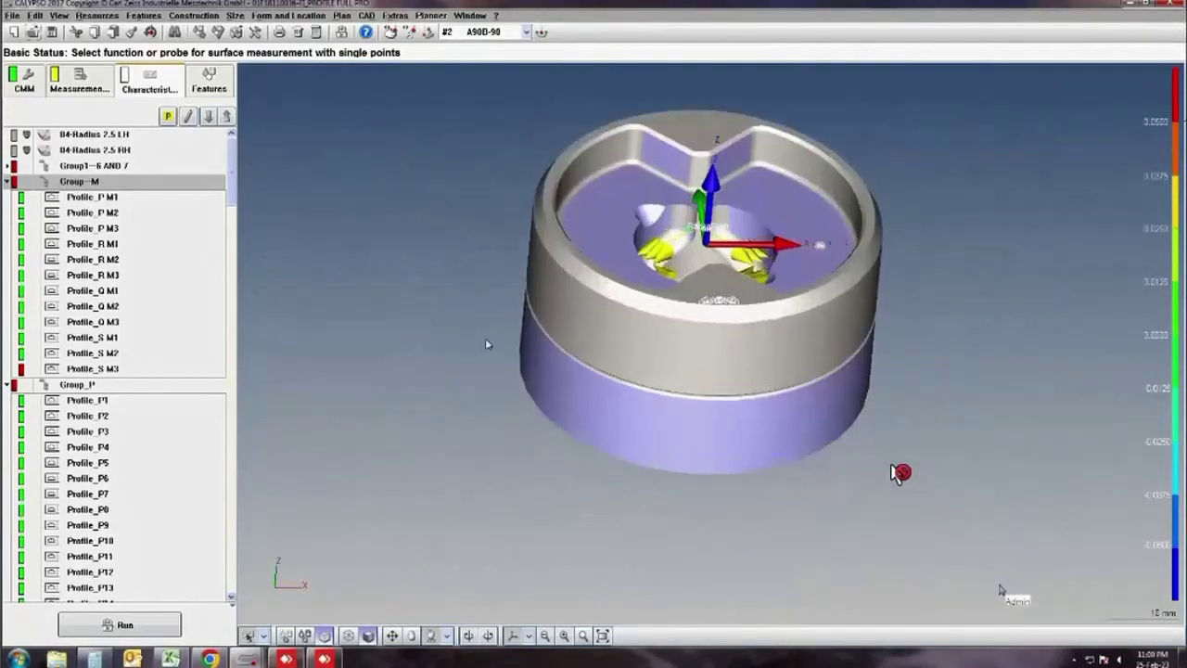
scroll(900, 473, "up", 10)
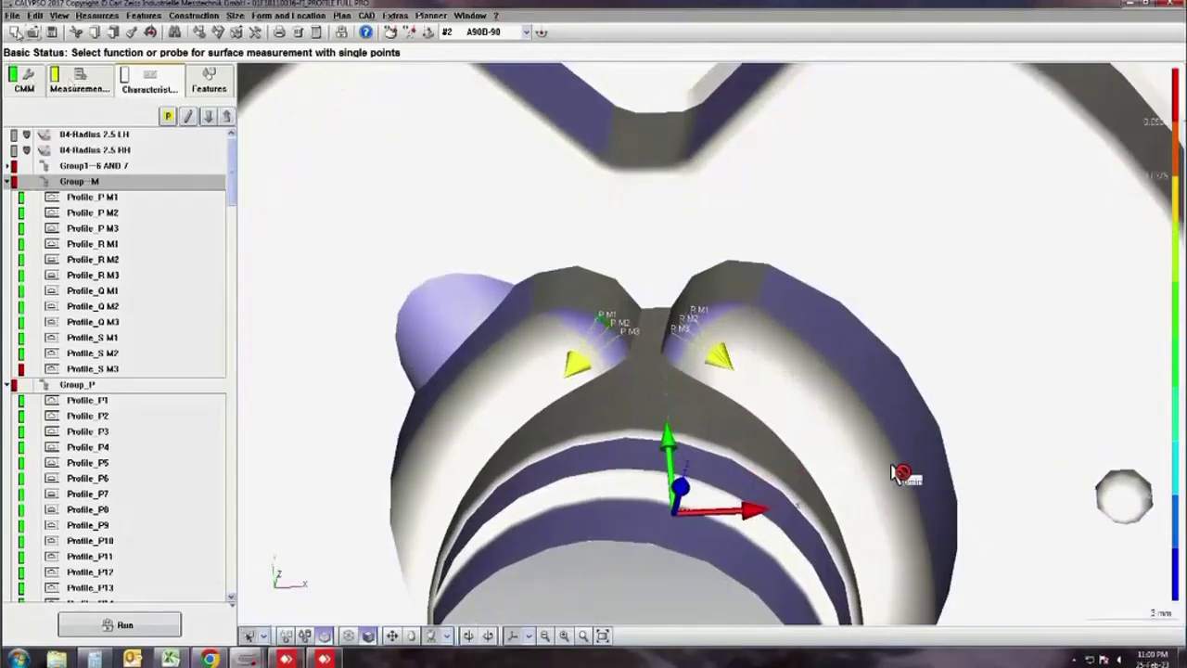
key("ctrl+o")
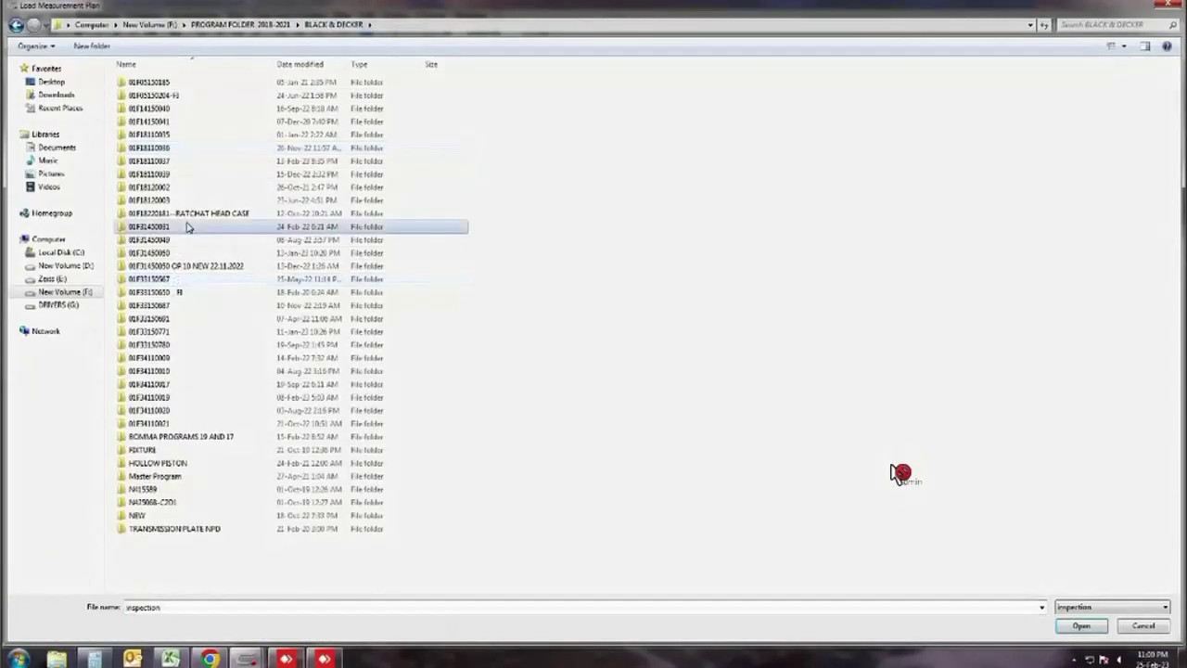
- Load the inspection plan from 01F34110019 > 01F34110019 - FI PRO > 01F34110019 - FI PROFILE
left_click(181, 399)
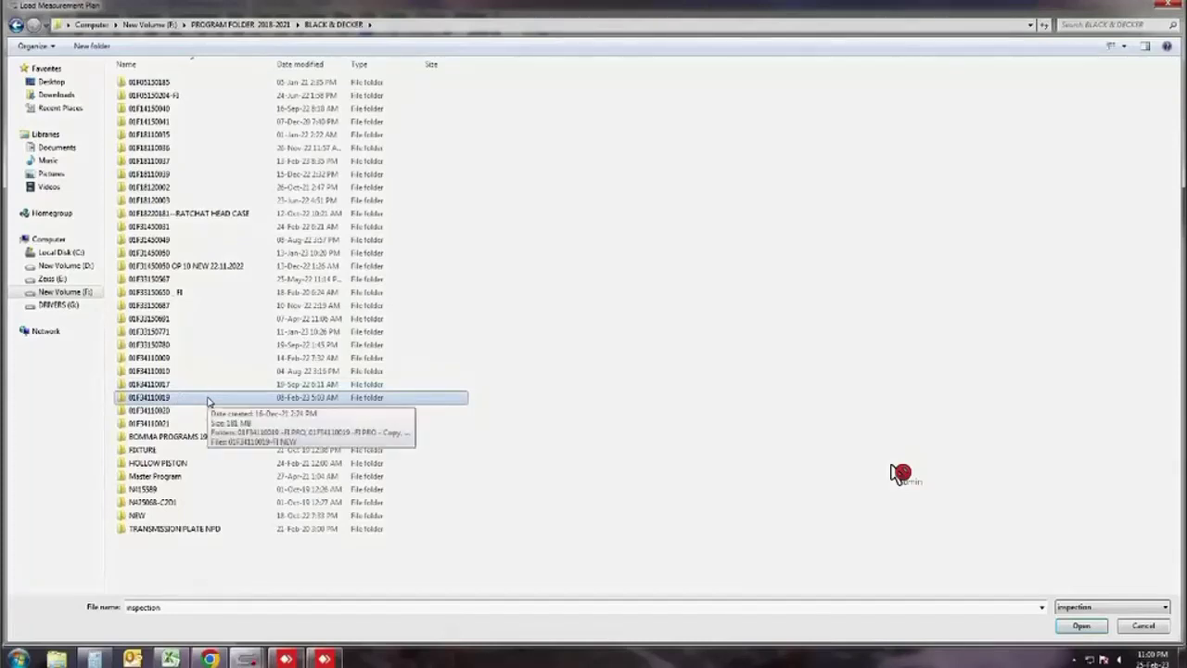
left_click(156, 108)
left_click(167, 162)
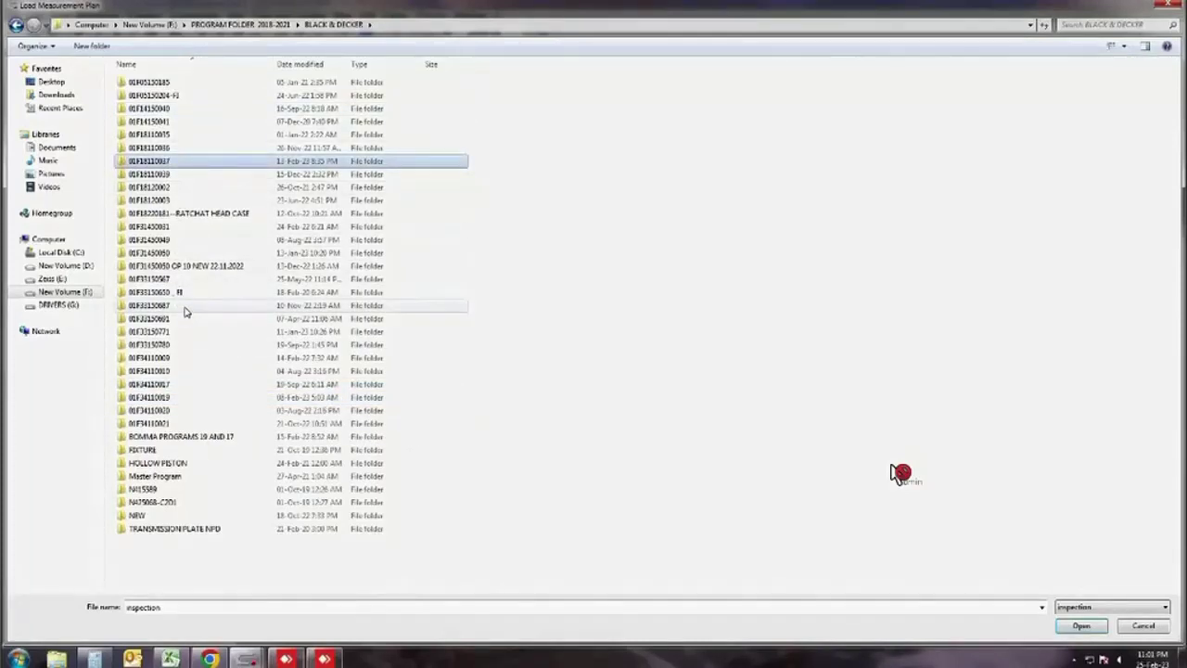
left_click(183, 310)
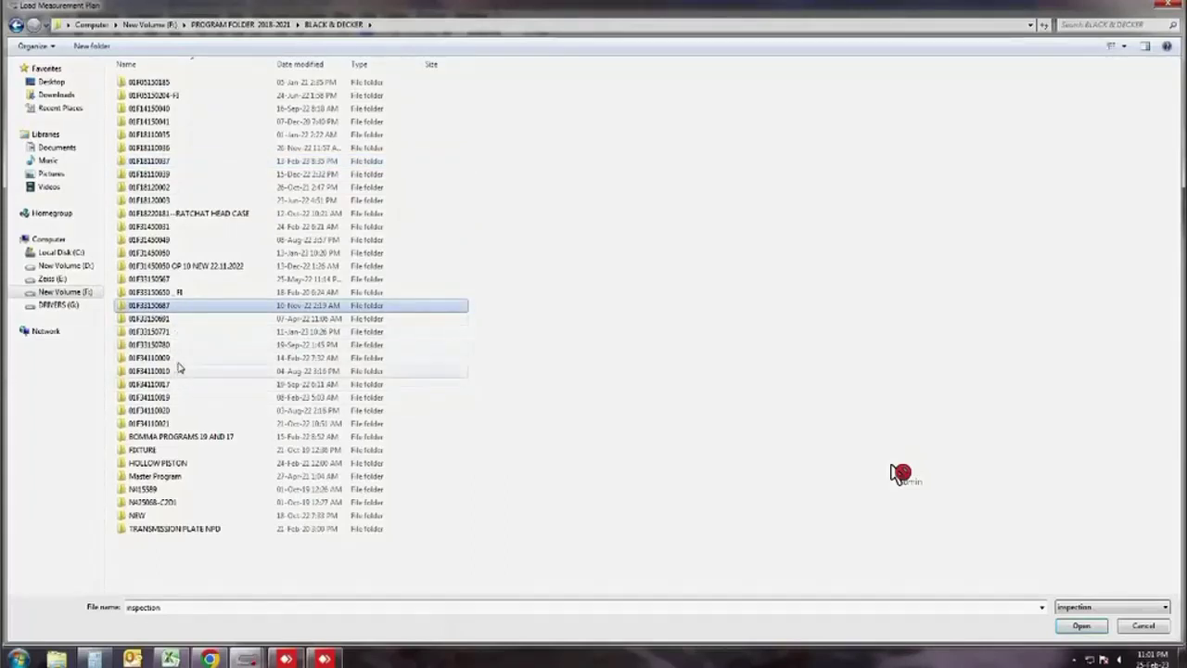
double_click(158, 397)
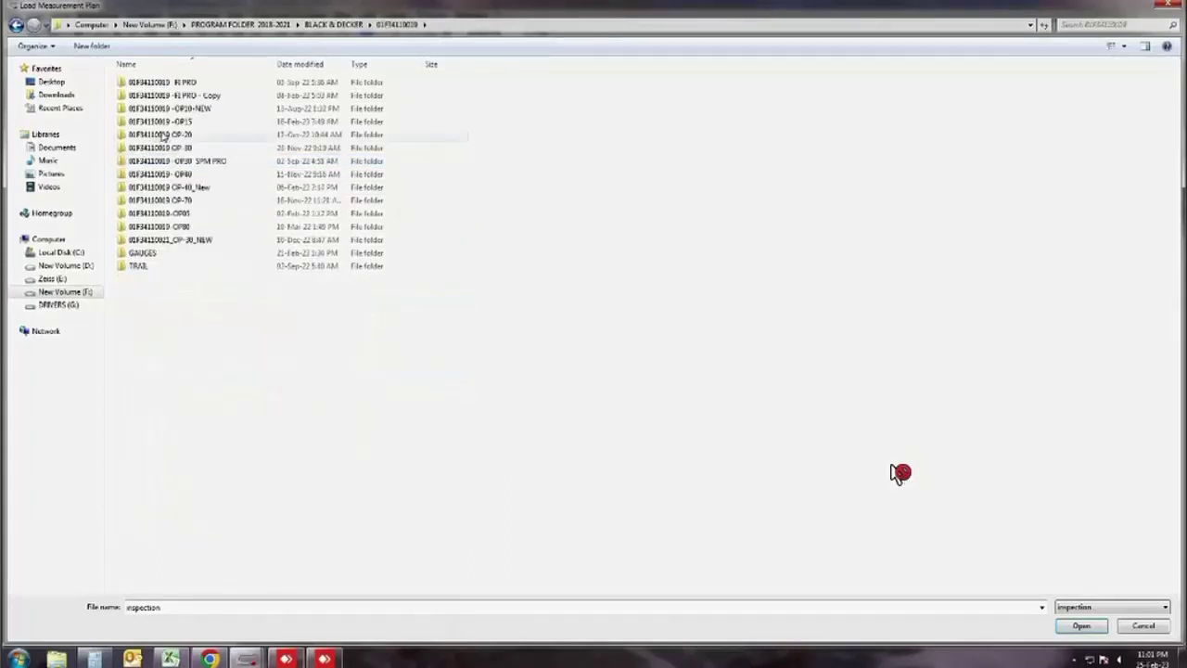
double_click(191, 84)
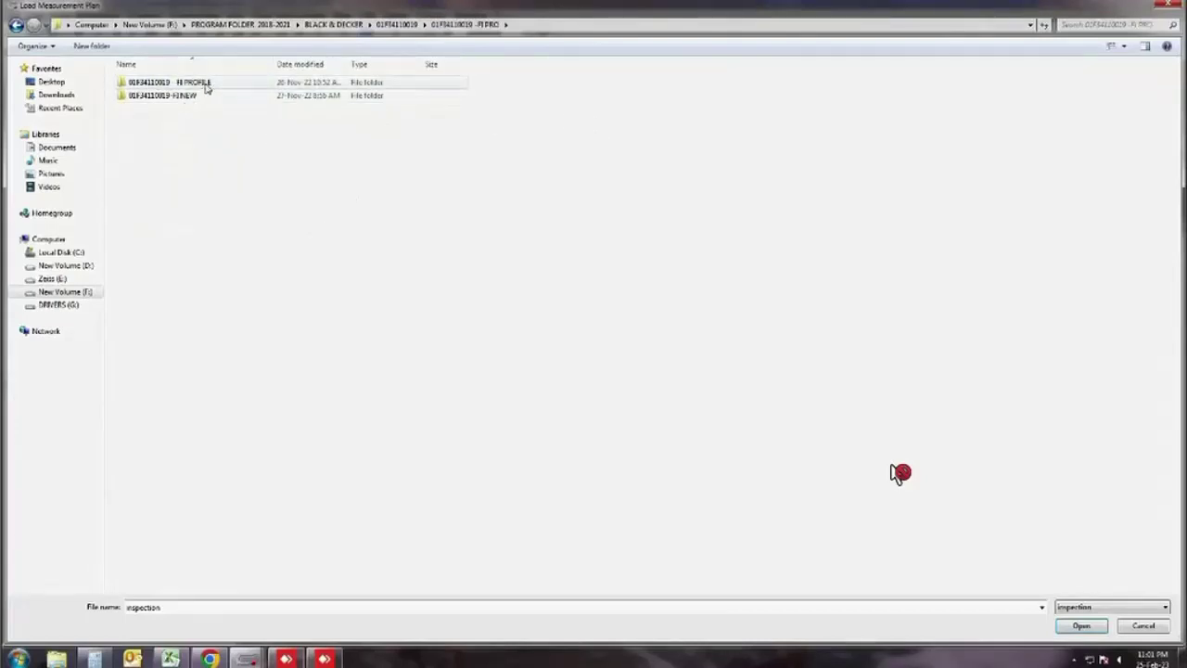
double_click(203, 85)
double_click(165, 124)
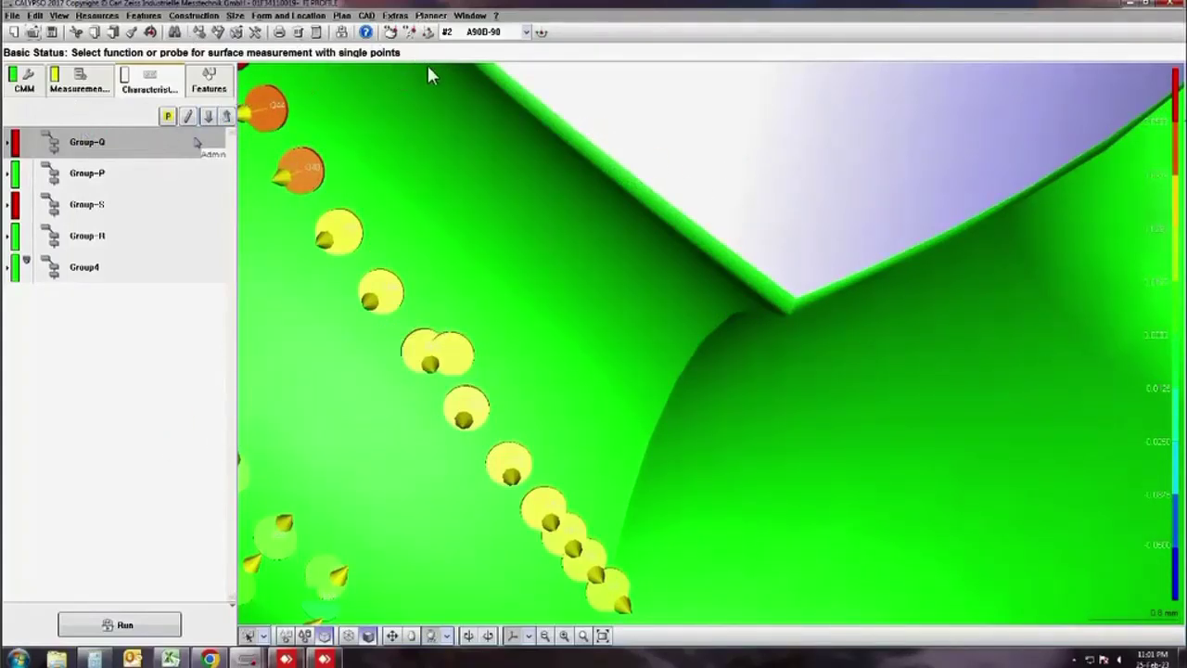
- Open CAD > Evaluation and review the Characteristics, Features and Modification tabs before returning to Result
left_click(366, 16)
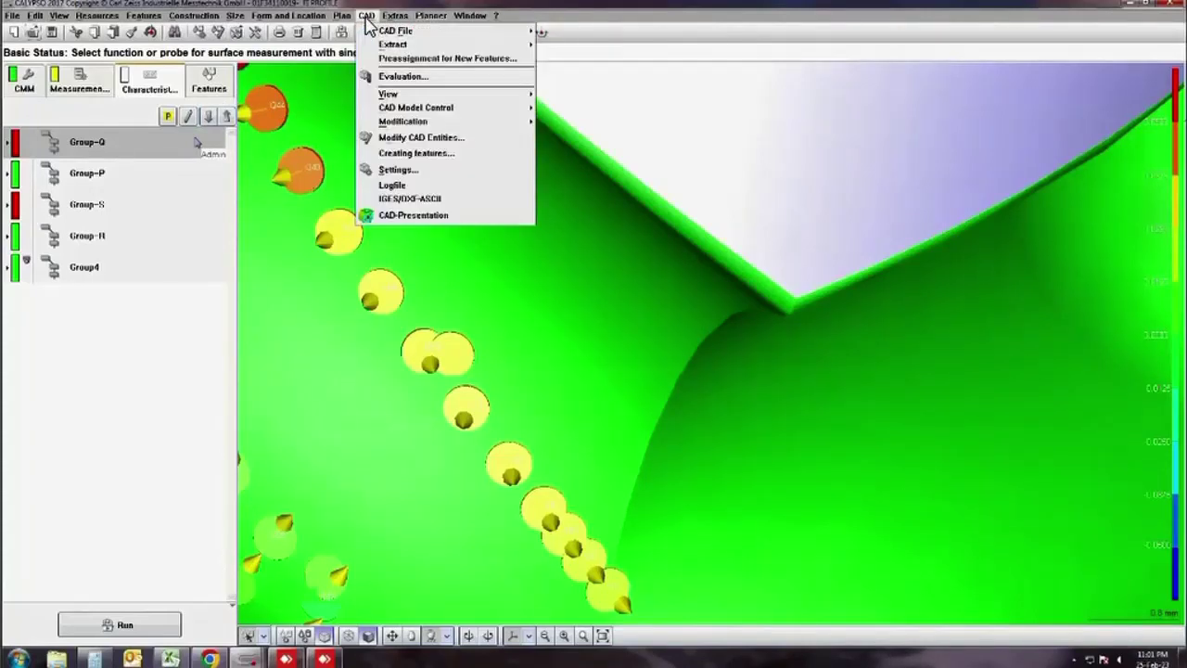
left_click(422, 78)
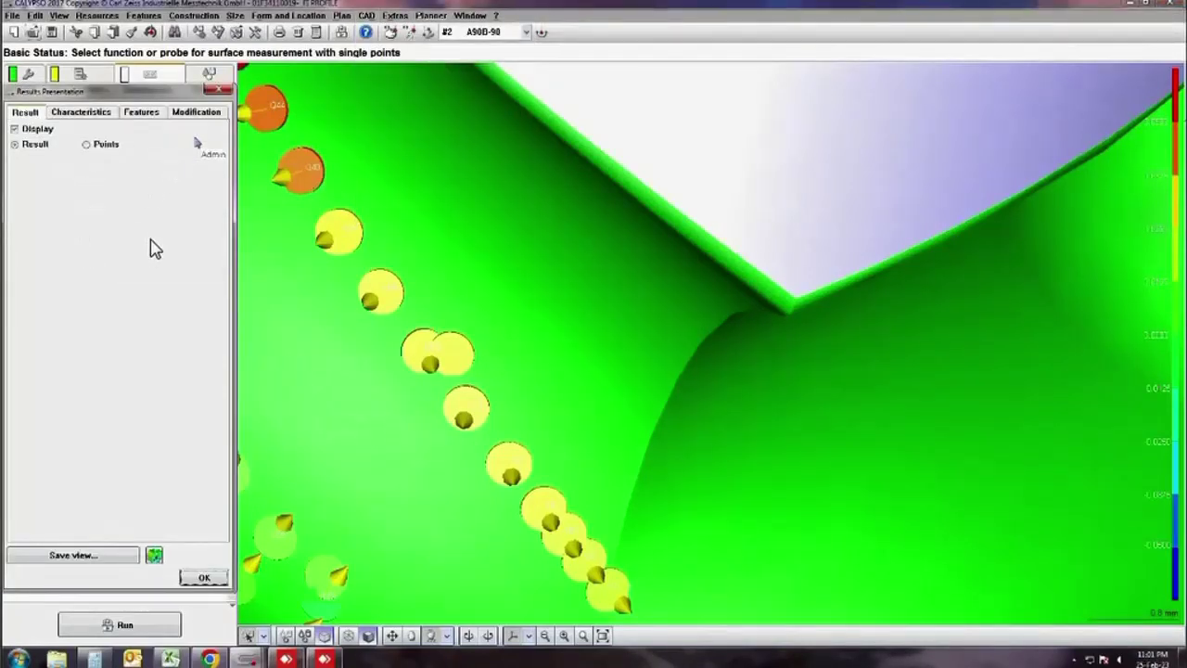
left_click(82, 116)
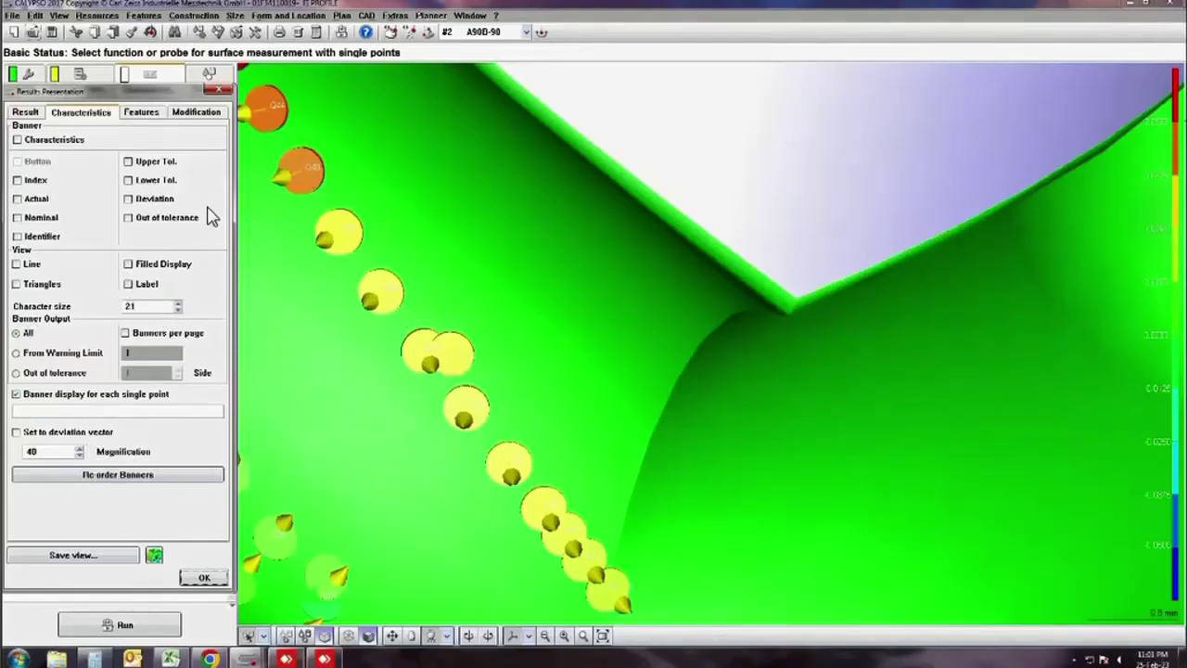
left_click(151, 121)
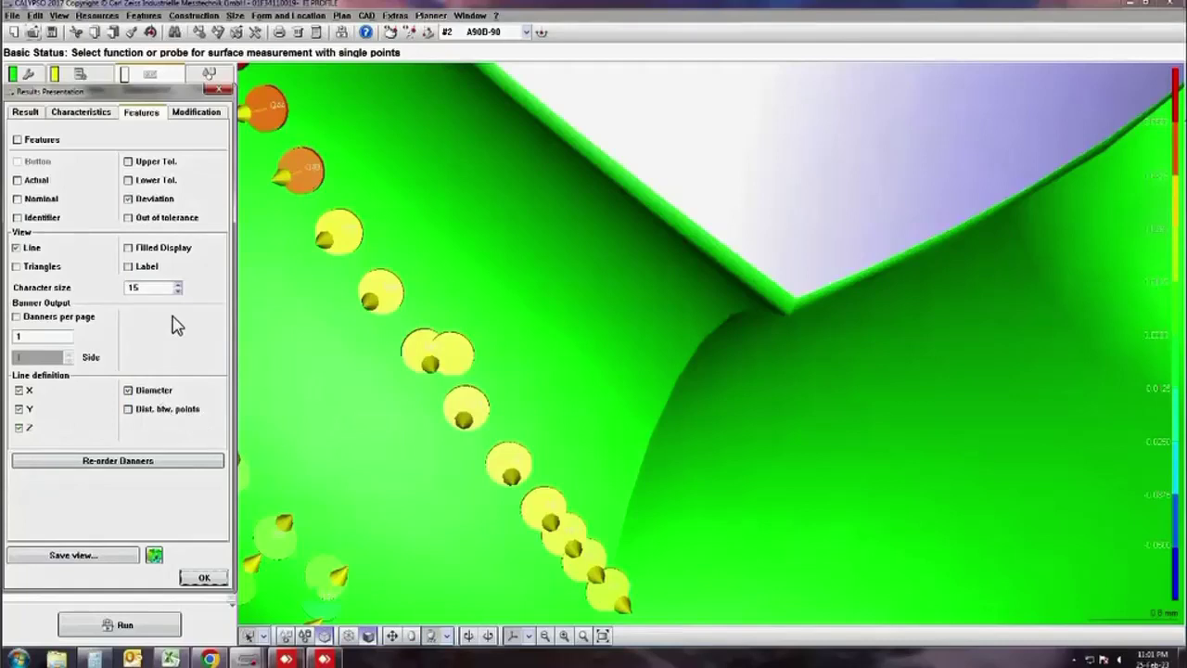
left_click(199, 119)
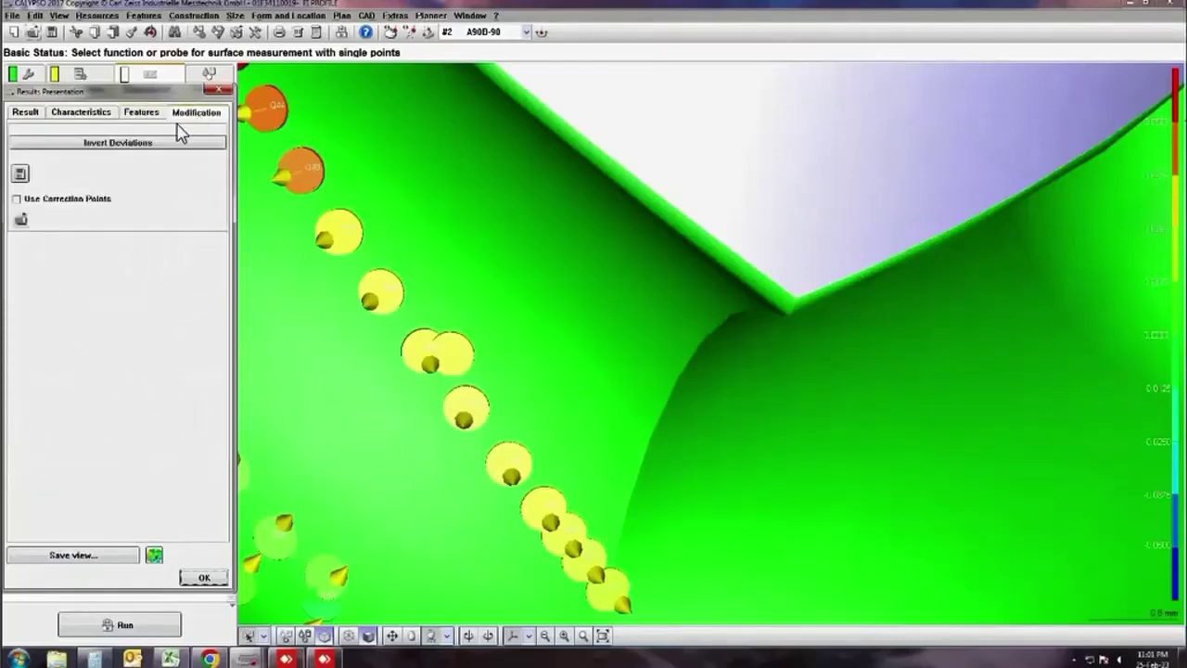
left_click(26, 119)
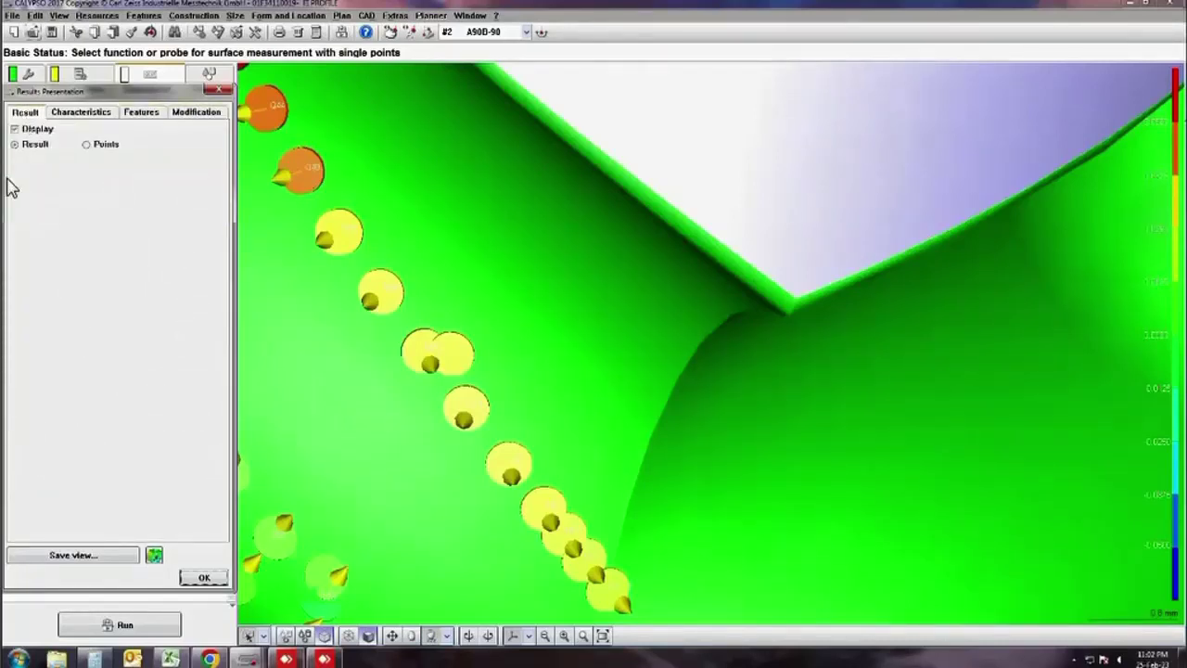
- Switch the display to Result to recalculate the surface, check Characteristics, and reframe the whole part
left_click(21, 151)
left_click(20, 145)
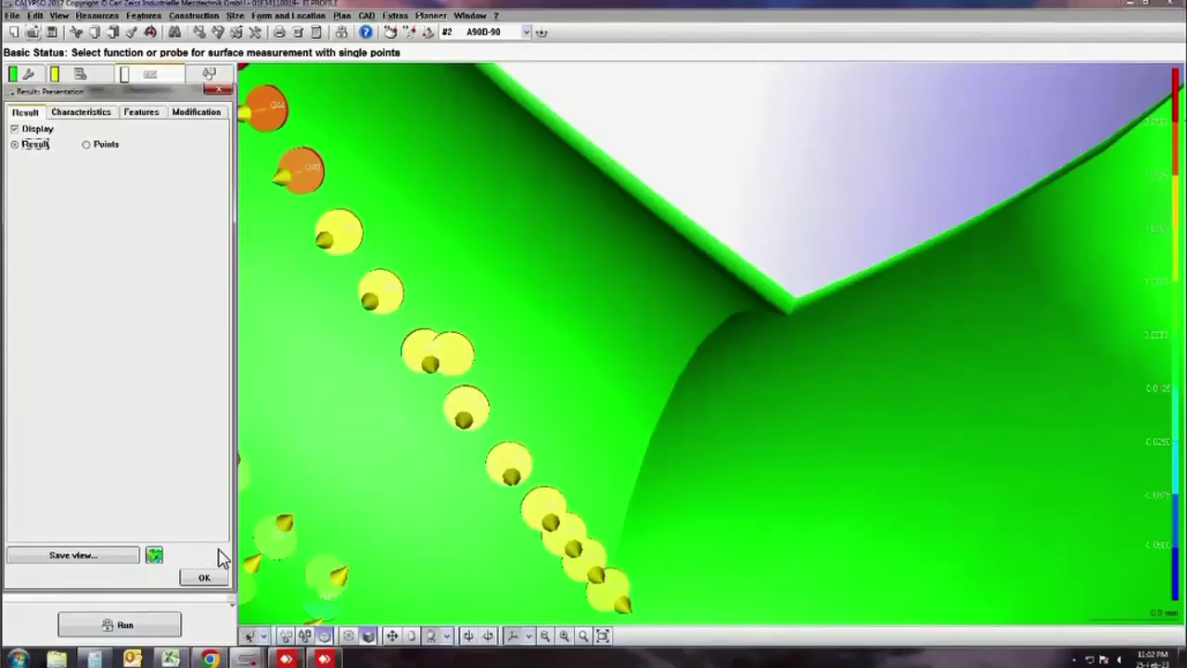
left_click(72, 118)
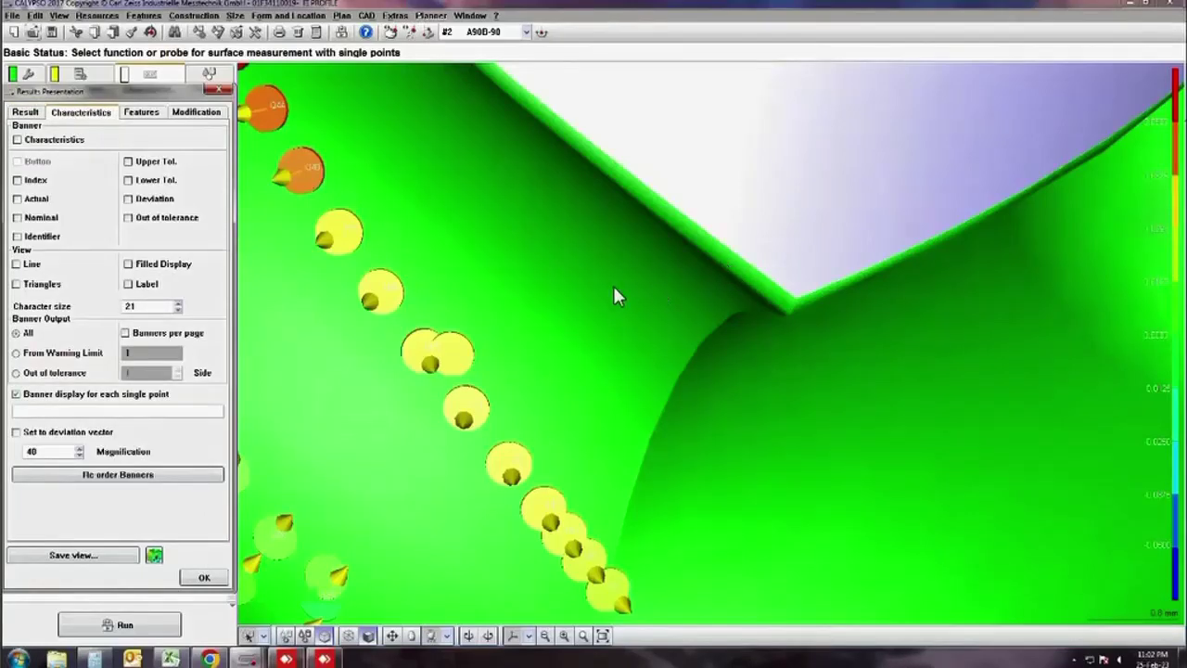
scroll(575, 288, "down", 2)
mouse_move(534, 276)
middle_mouse_down()
mouse_move(649, 360)
mouse_move(707, 337)
mouse_move(769, 337)
mouse_move(789, 310)
mouse_move(719, 359)
mouse_move(649, 366)
mouse_move(606, 313)
mouse_move(652, 345)
mouse_move(770, 364)
mouse_move(767, 349)
middle_mouse_up()
mouse_move(656, 339)
middle_mouse_down()
mouse_move(613, 312)
mouse_move(591, 354)
mouse_move(672, 372)
mouse_move(561, 375)
middle_mouse_up()
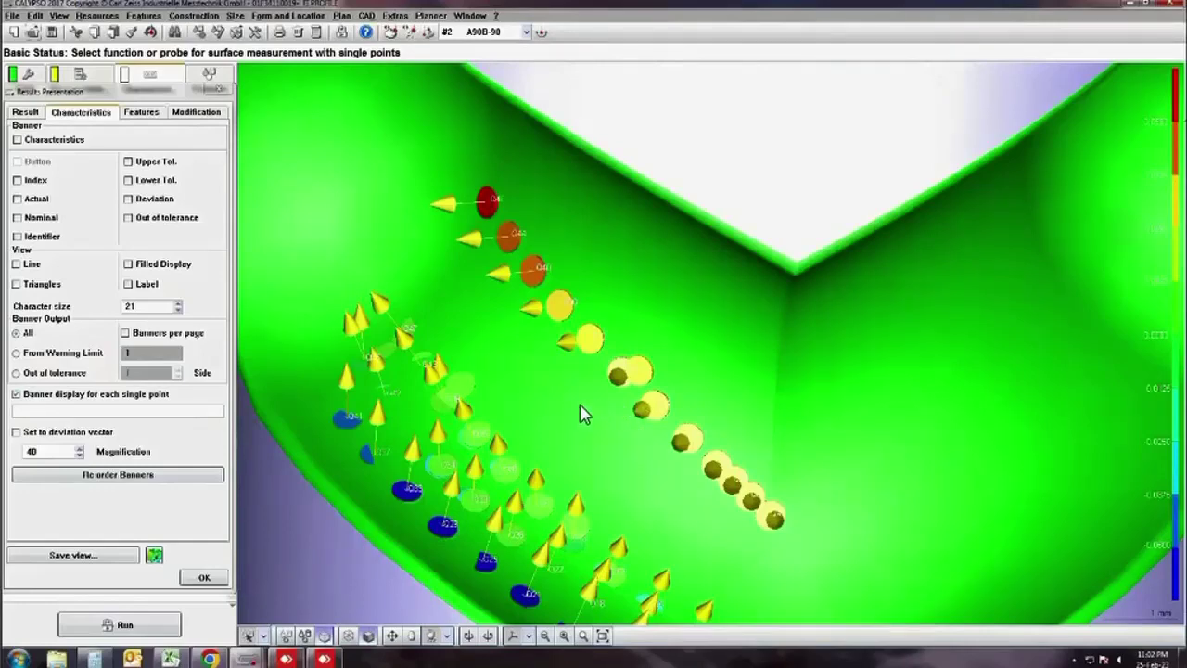
- Float the Results Presentation settings and expand Group-Q and the Space point S group
left_click(573, 439)
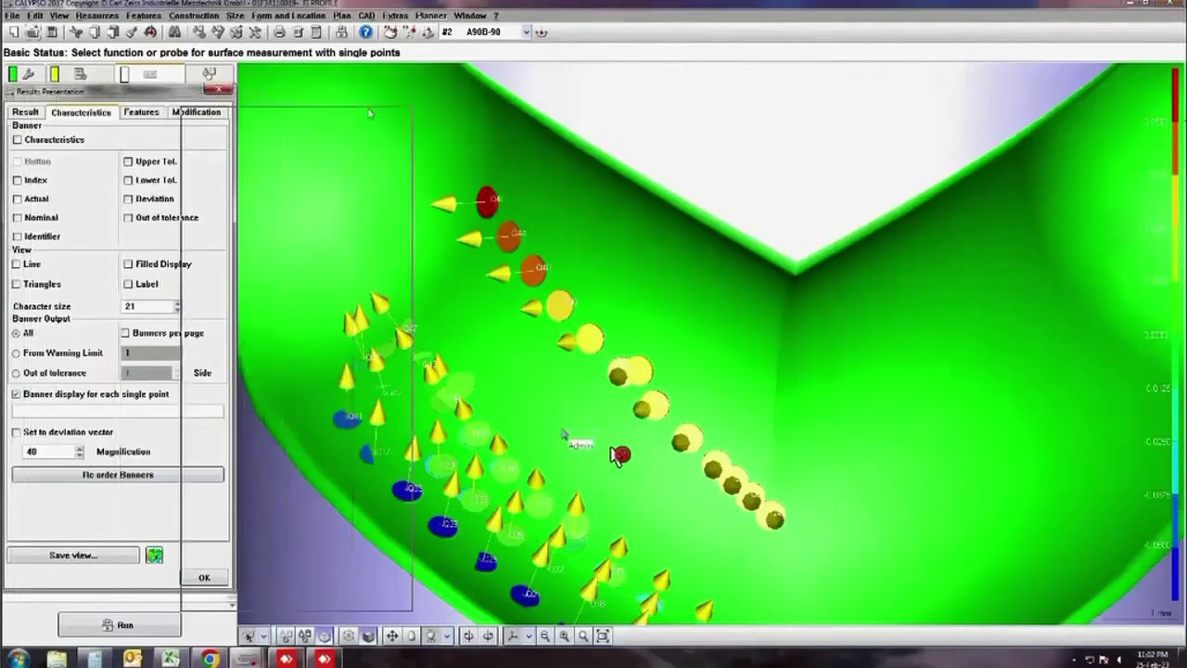
left_click(646, 370)
left_click(7, 142)
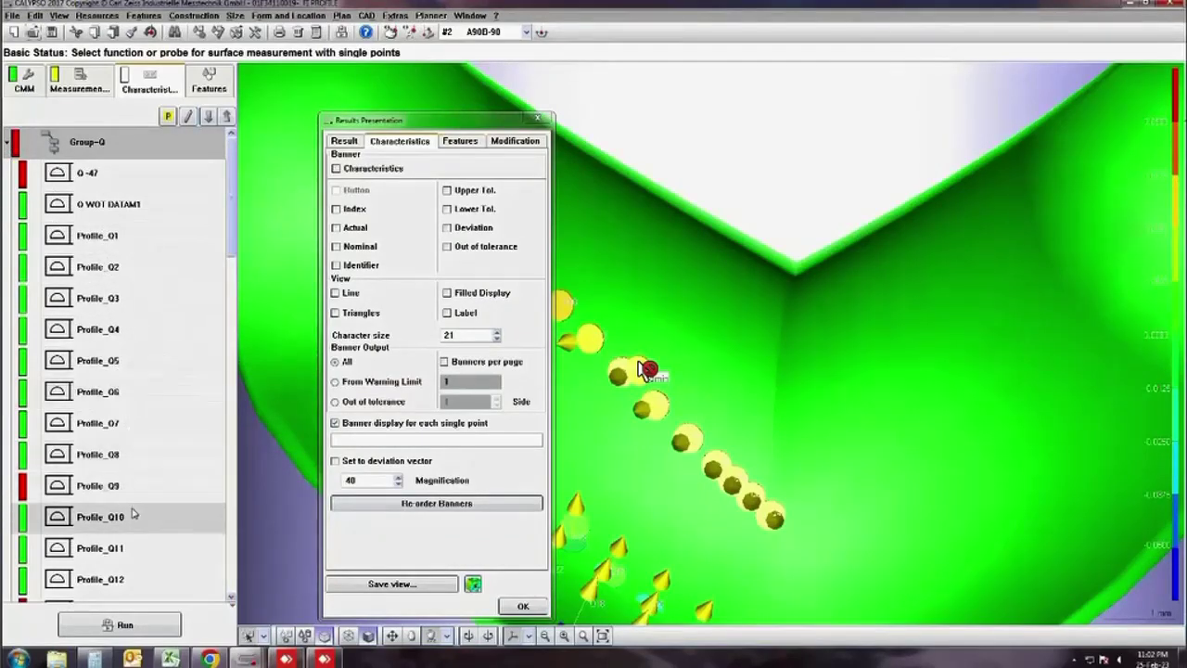
left_click(209, 81)
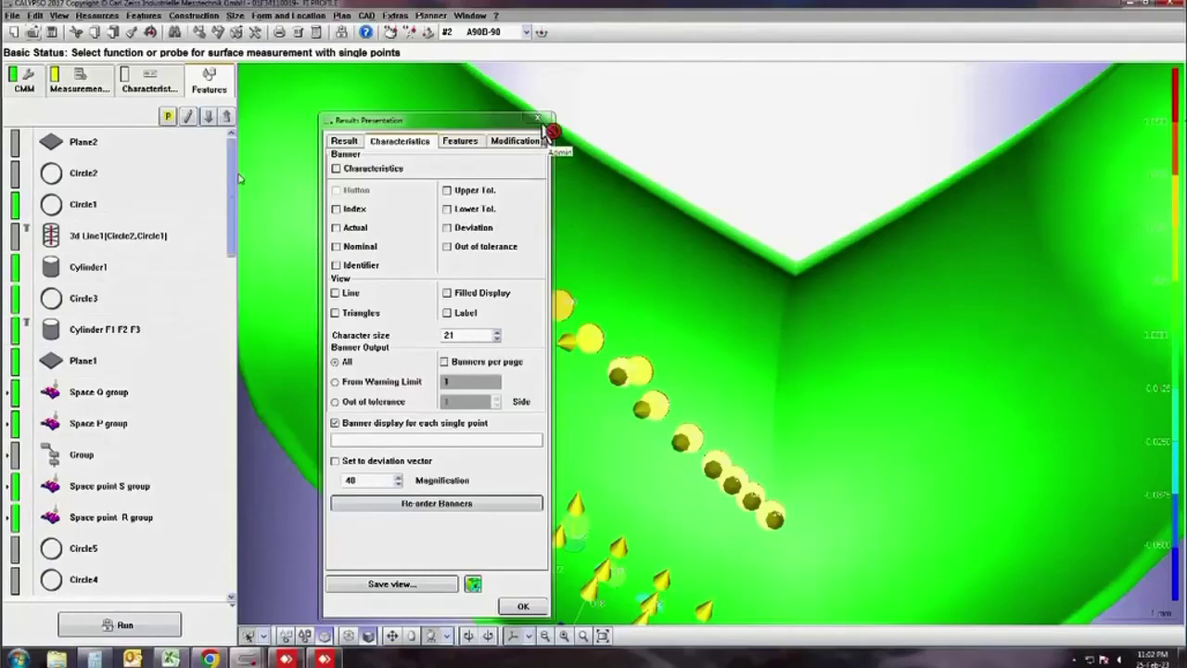
left_click(8, 492)
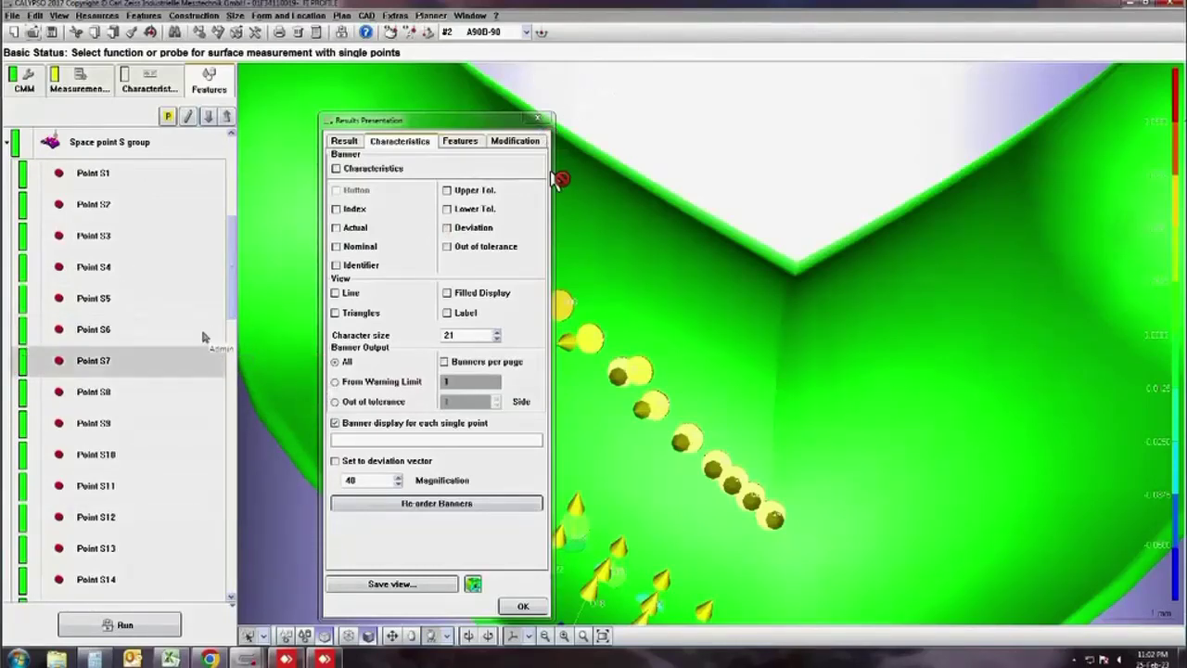
mouse_move(549, 134)
left_mouse_down()
mouse_move(561, 188)
mouse_move(352, 436)
left_mouse_up()
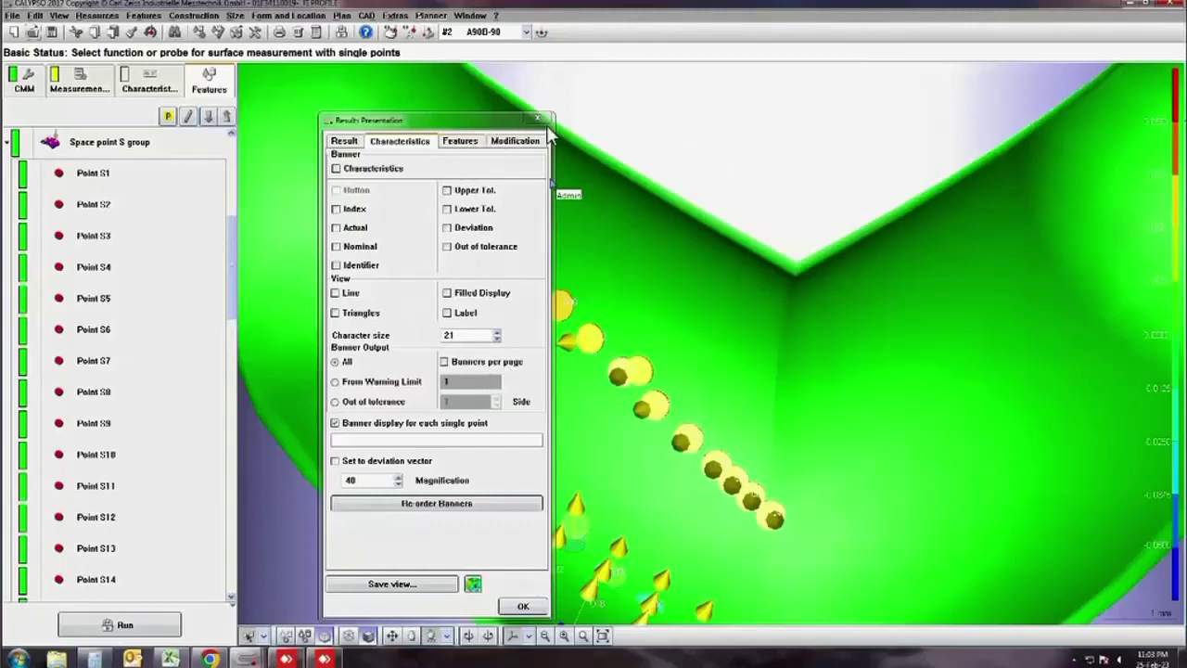
left_click(345, 143)
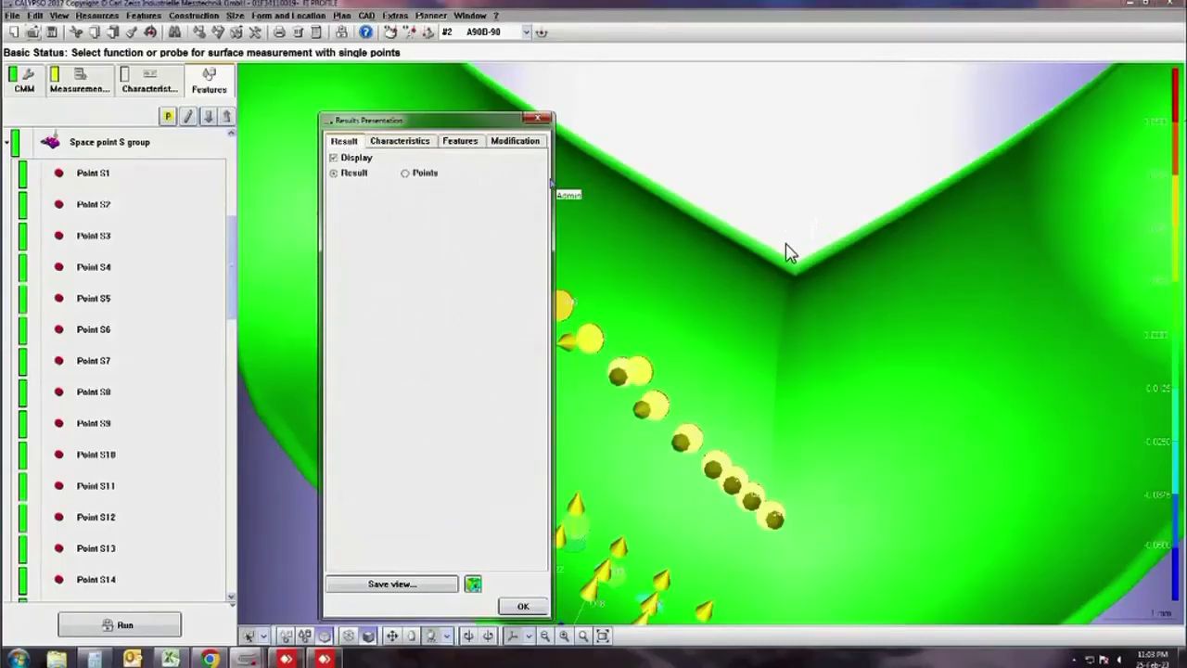
left_click(539, 120)
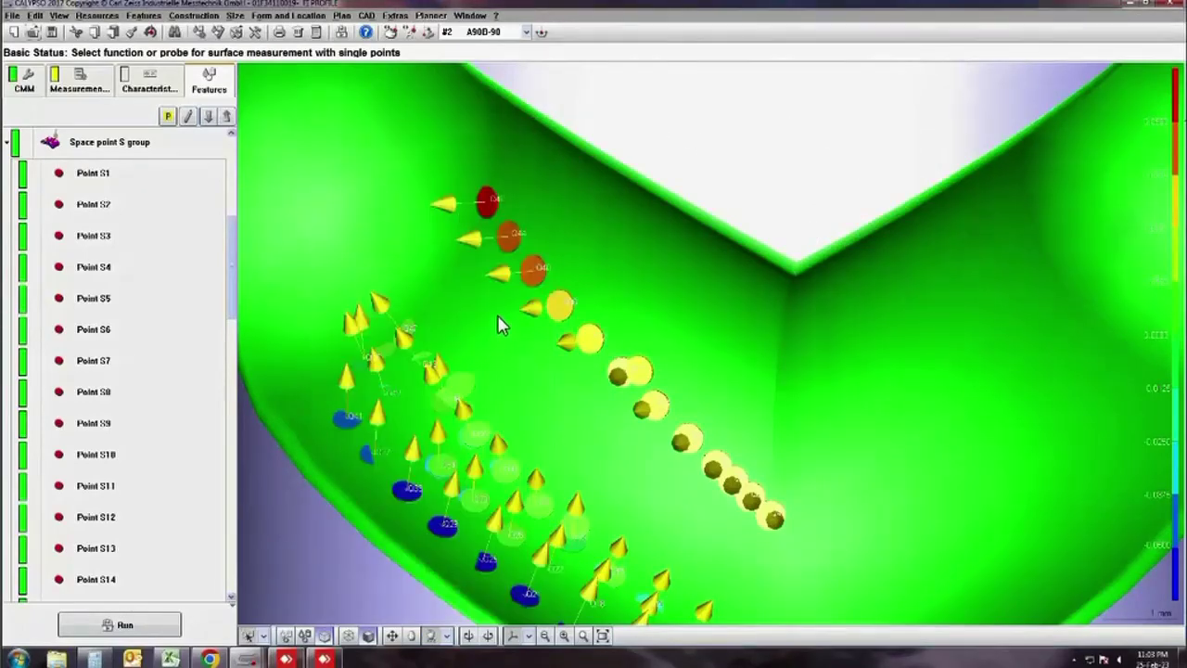
middle_click_drag(702, 313, 712, 312)
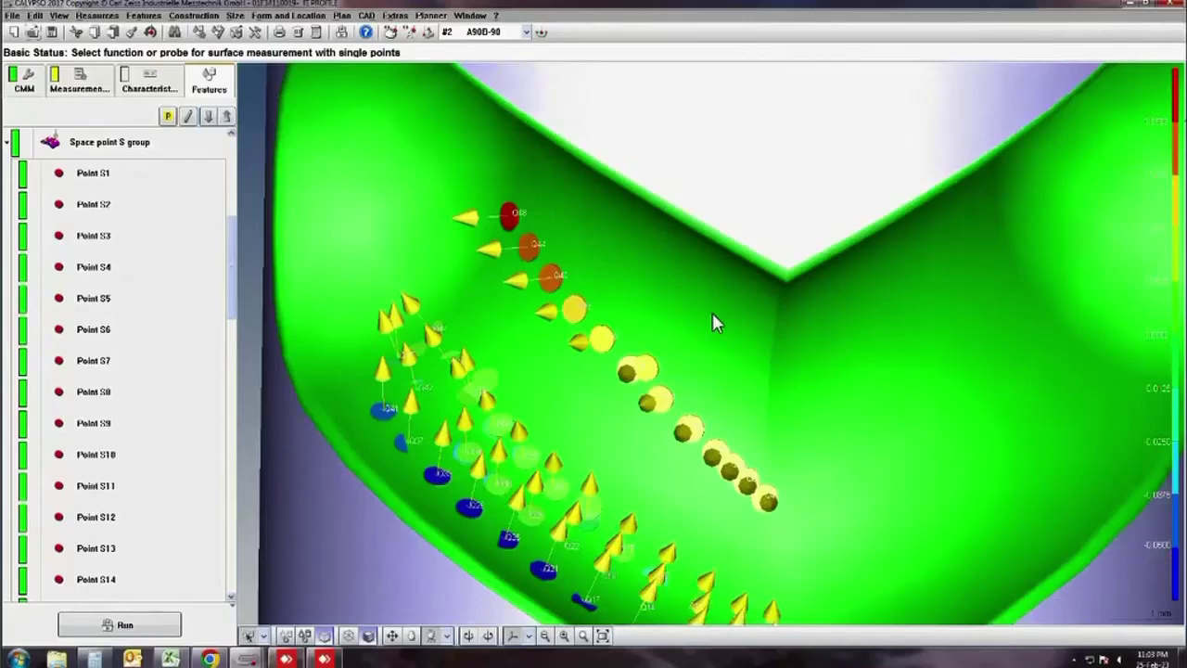
scroll(713, 314, "down", 1)
scroll(712, 314, "down", 1)
scroll(711, 325, "down", 1)
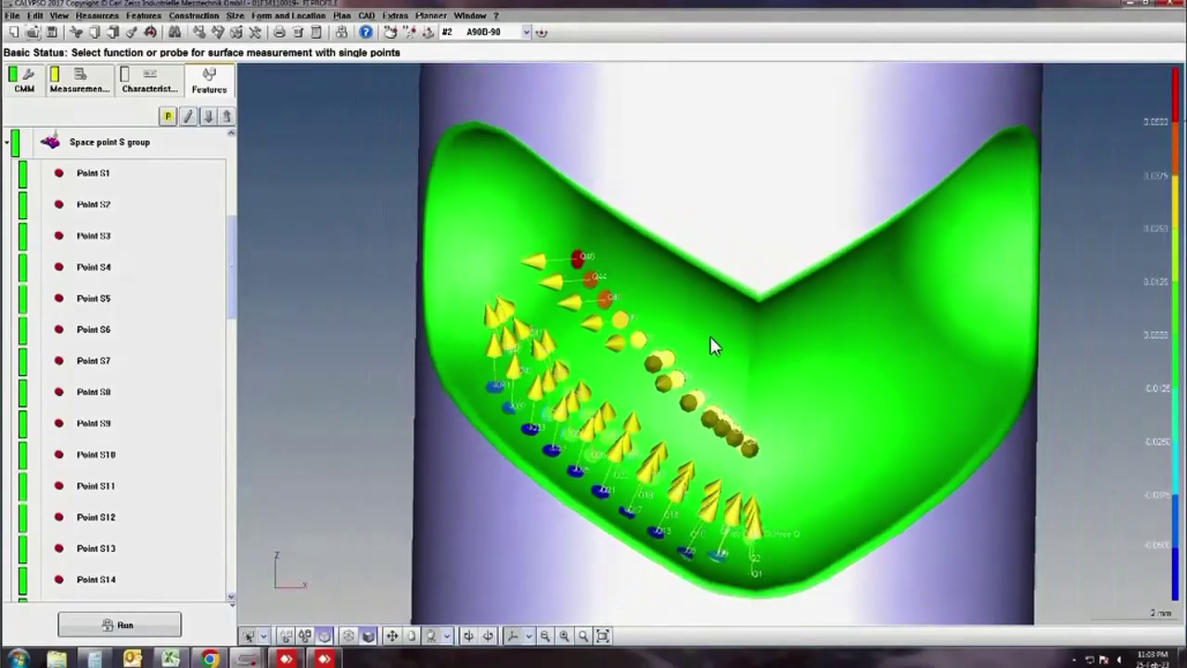
scroll(713, 345, "down", 1)
scroll(732, 281, "down", 1)
scroll(732, 244, "down", 1)
scroll(732, 259, "down", 1)
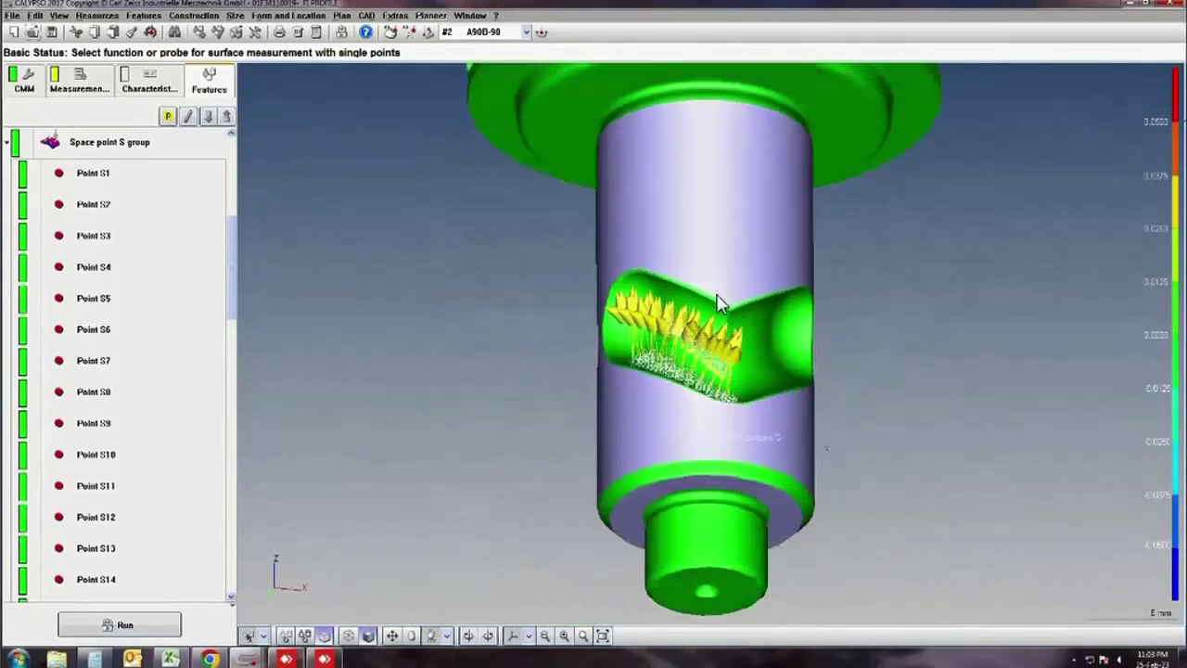
mouse_move(722, 301)
middle_mouse_down()
mouse_move(739, 268)
mouse_move(700, 436)
mouse_move(745, 280)
mouse_move(737, 358)
mouse_move(731, 334)
middle_mouse_up()
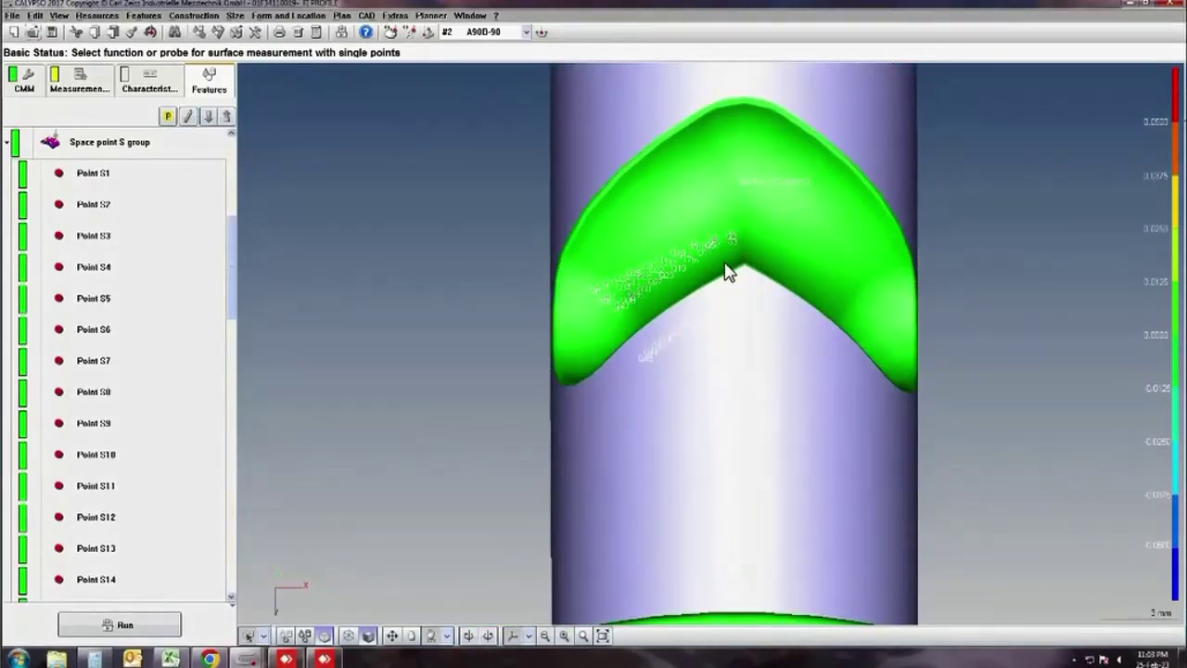
scroll(729, 272, "down", 3)
mouse_move(771, 244)
middle_mouse_down()
mouse_move(731, 377)
mouse_move(779, 348)
mouse_move(721, 180)
mouse_move(630, 139)
mouse_move(478, 177)
middle_mouse_up()
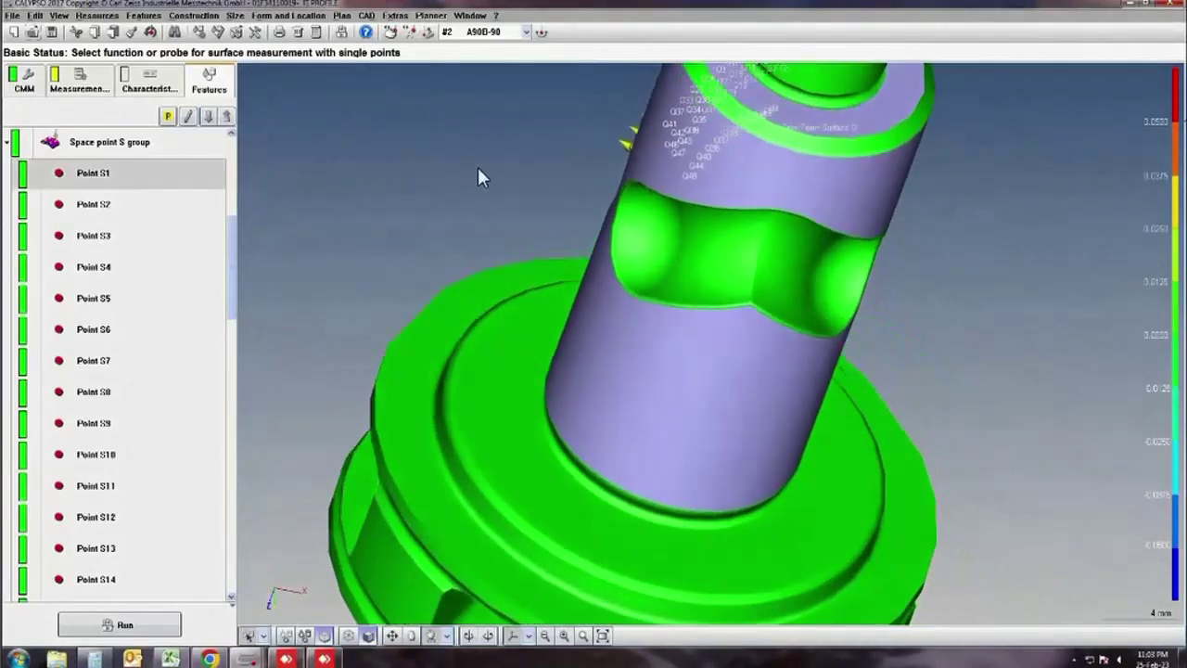
mouse_move(616, 186)
middle_mouse_down()
mouse_move(721, 180)
mouse_move(633, 324)
mouse_move(721, 151)
mouse_move(660, 308)
mouse_move(719, 173)
mouse_move(670, 329)
mouse_move(697, 207)
mouse_move(763, 217)
mouse_move(760, 192)
mouse_move(331, 433)
mouse_move(22, 315)
mouse_move(536, 251)
middle_mouse_up()
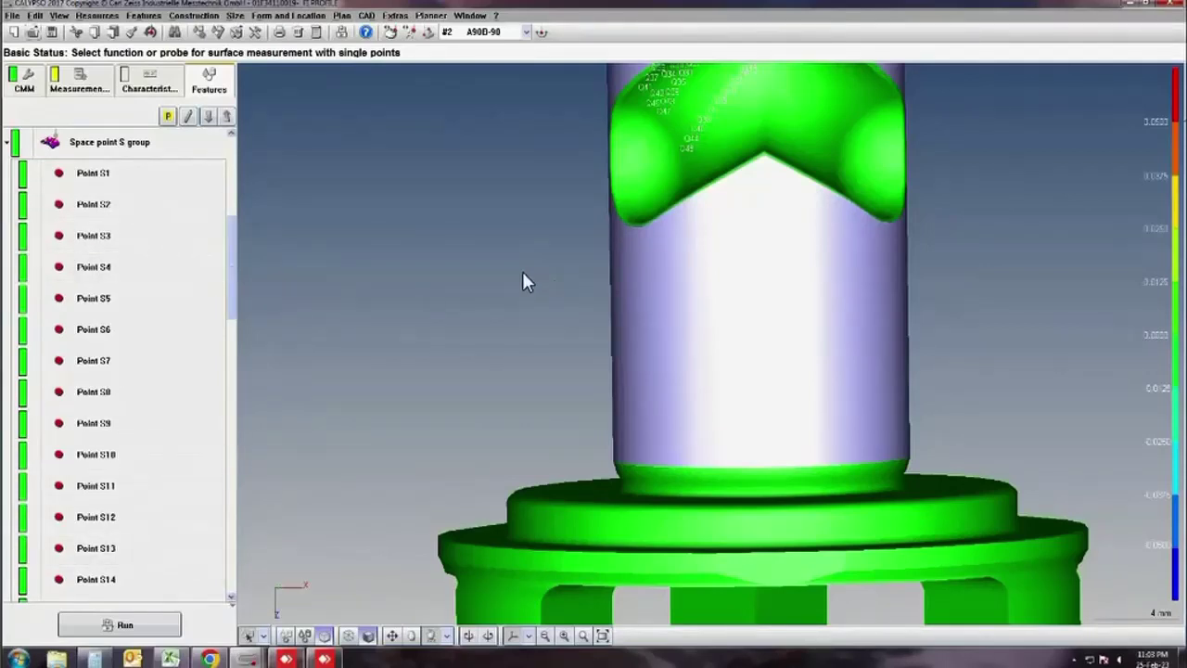
mouse_move(522, 272)
left_mouse_down()
mouse_move(399, 286)
mouse_move(123, 179)
left_mouse_up()
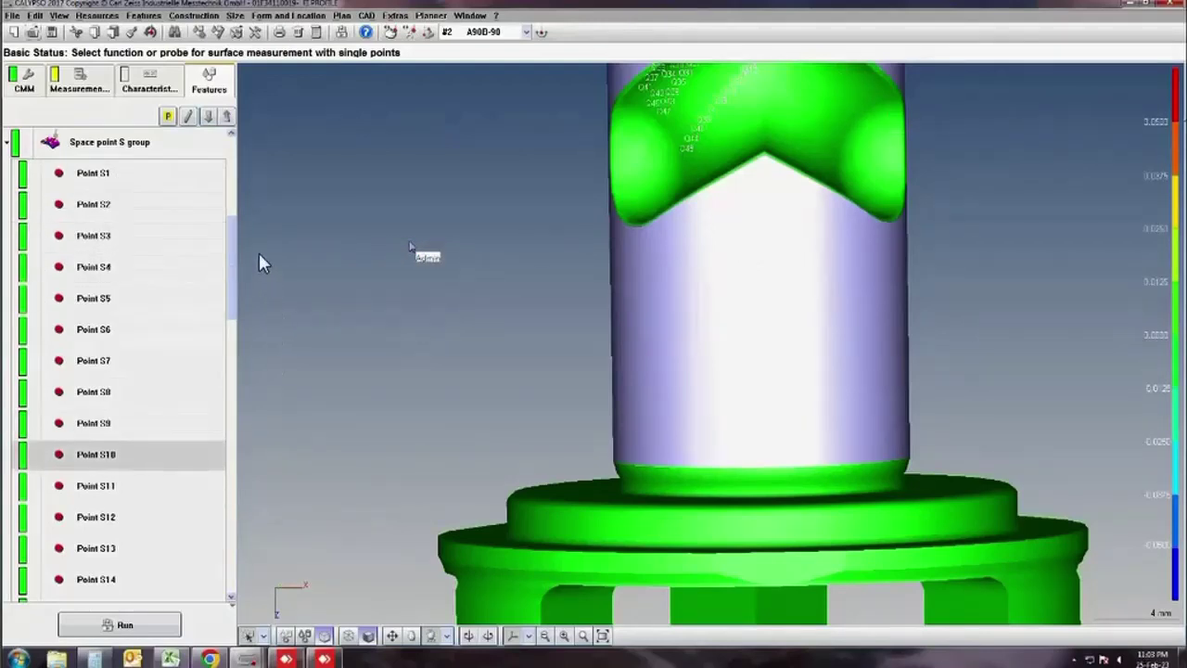
mouse_move(232, 294)
left_mouse_down()
mouse_move(224, 436)
mouse_move(248, 158)
left_mouse_up()
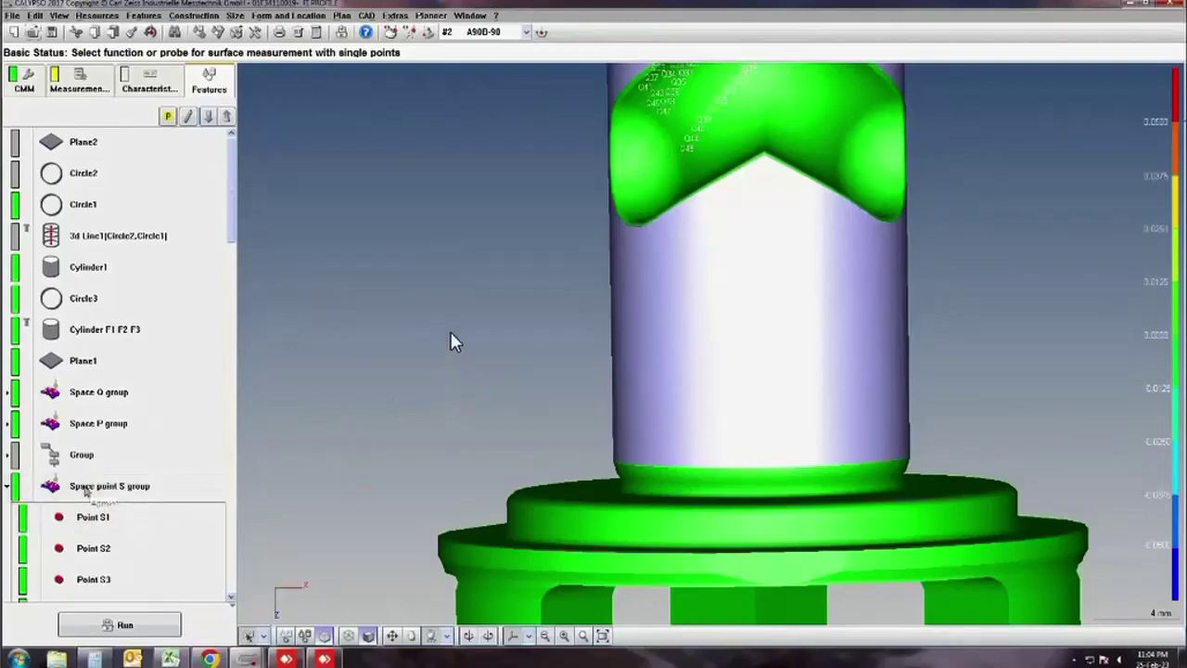
- Display Space point S's probe points, collapse its point list, and orbit to the pocket
mouse_move(469, 442)
middle_mouse_down()
mouse_move(478, 299)
mouse_move(562, 268)
mouse_move(792, 358)
mouse_move(776, 453)
mouse_move(87, 501)
middle_mouse_up()
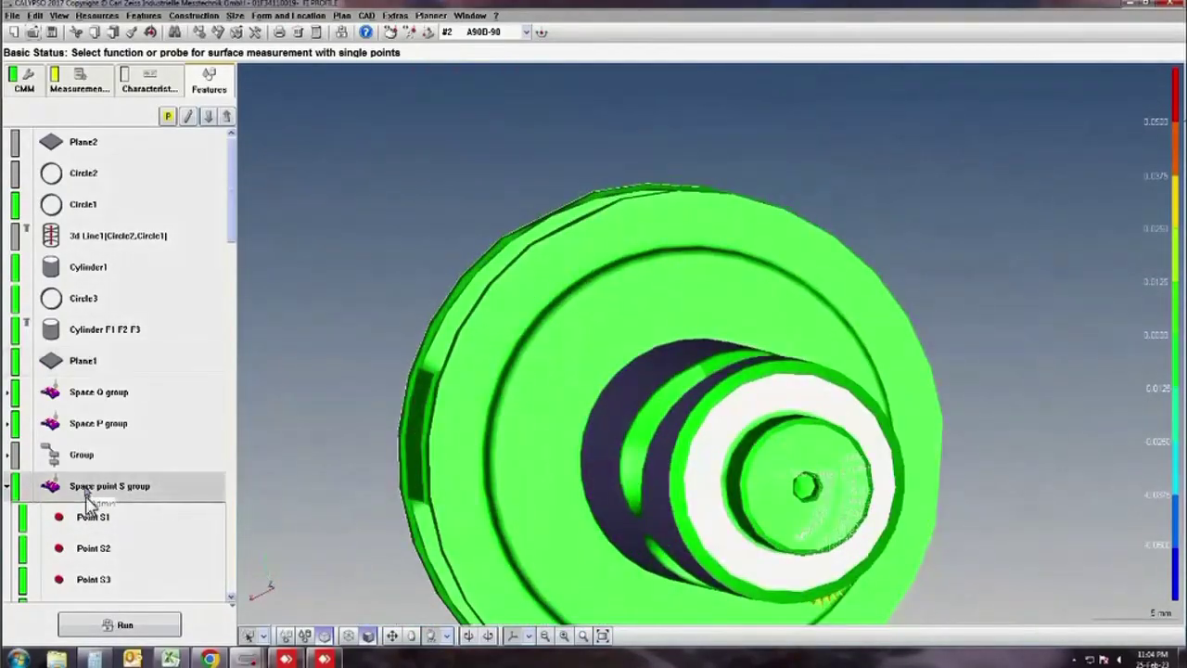
left_click(88, 496)
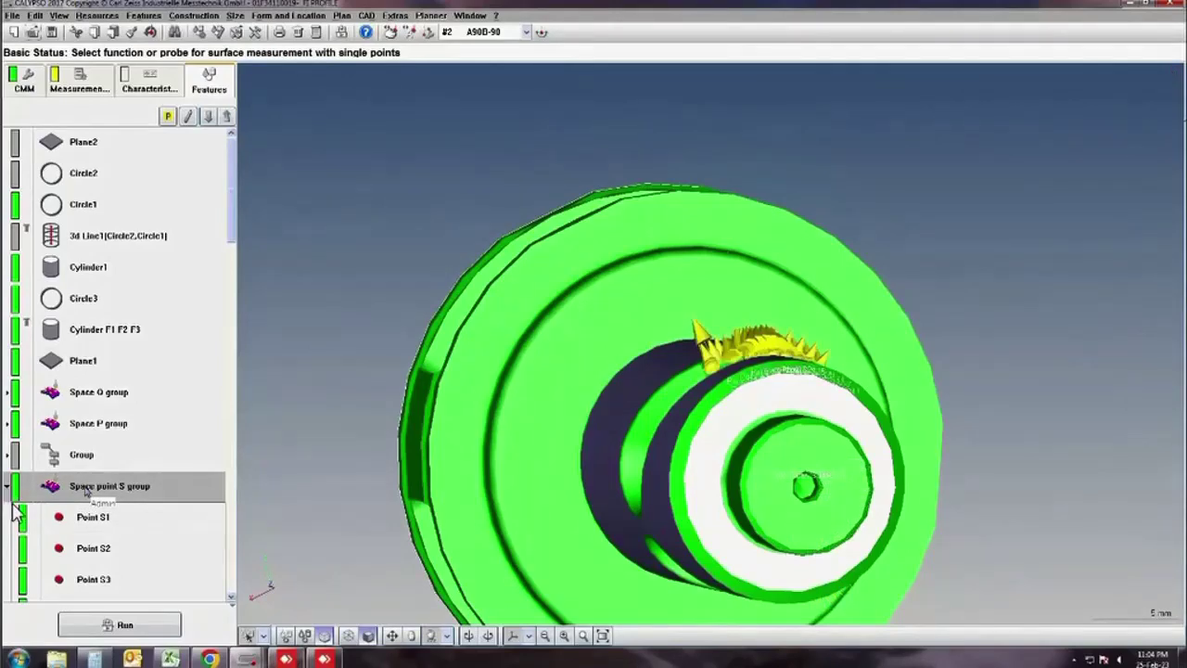
left_click(7, 487)
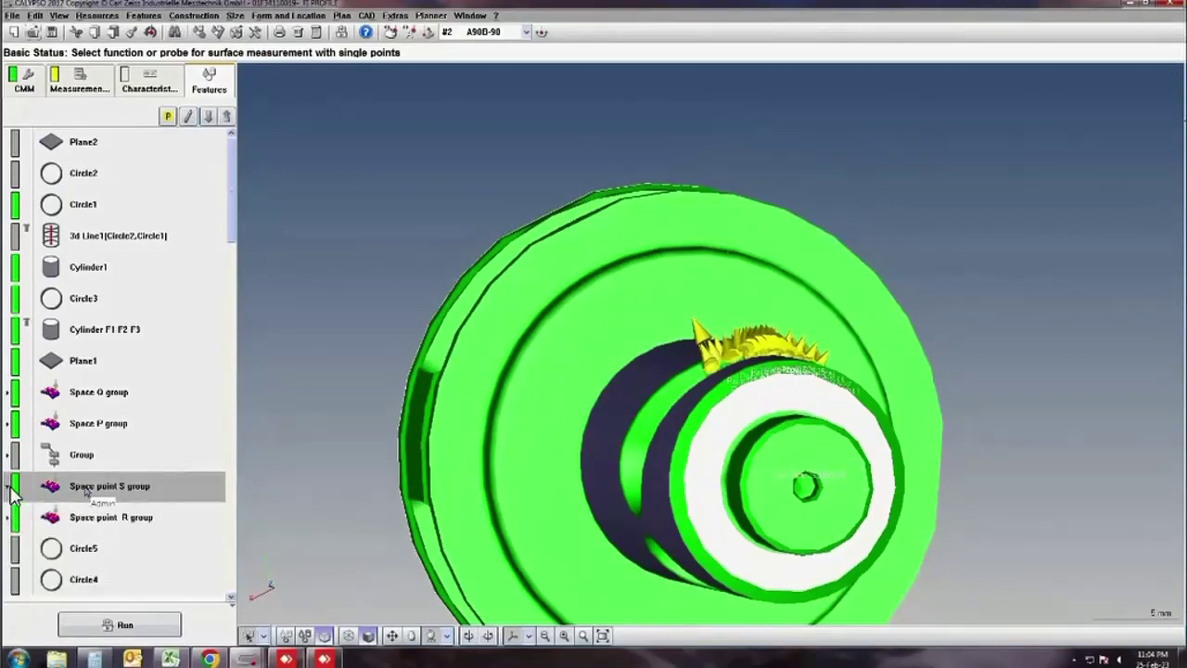
mouse_move(881, 422)
middle_mouse_down()
mouse_move(845, 470)
mouse_move(858, 476)
mouse_move(824, 337)
mouse_move(798, 409)
mouse_move(809, 293)
mouse_move(787, 302)
mouse_move(965, 188)
mouse_move(872, 403)
mouse_move(855, 506)
mouse_move(847, 430)
mouse_move(889, 341)
middle_mouse_up()
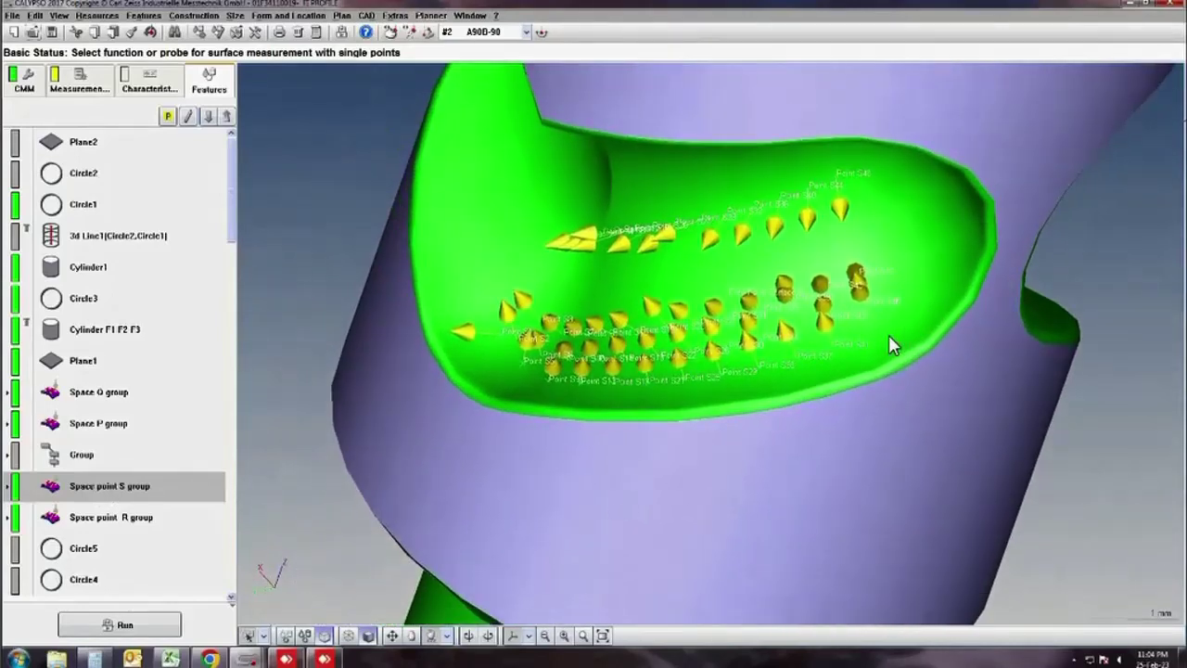
- Open CAD > Evaluation and enable deviation banners for all features on the Features tab
left_click(367, 15)
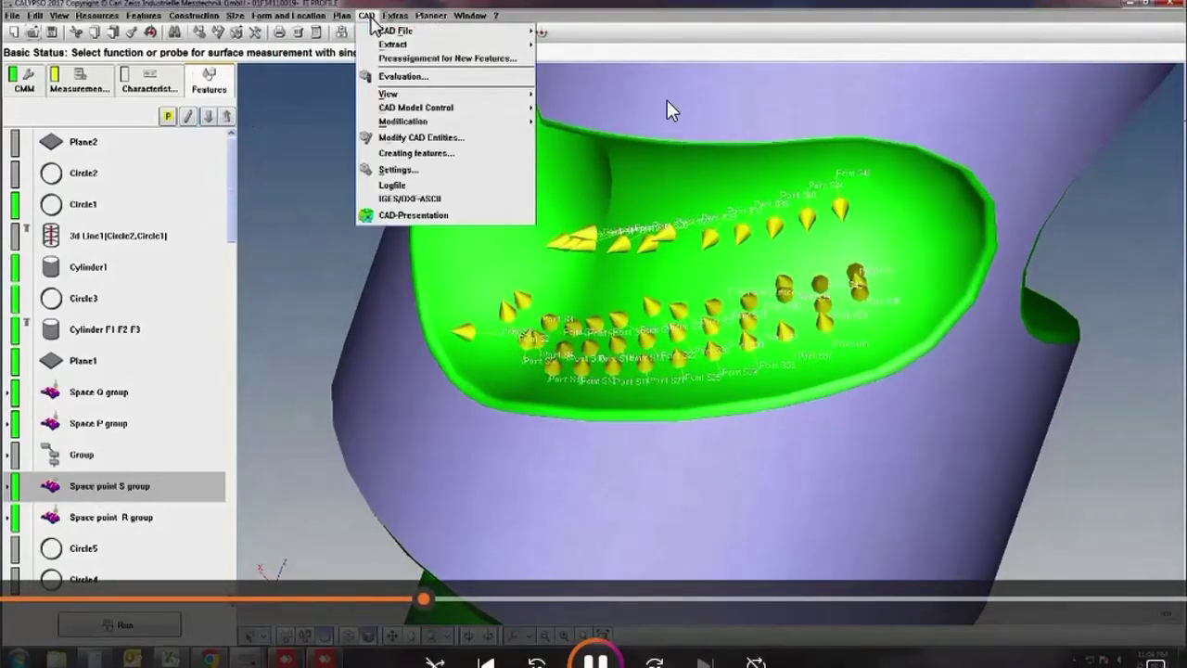
left_click(422, 78)
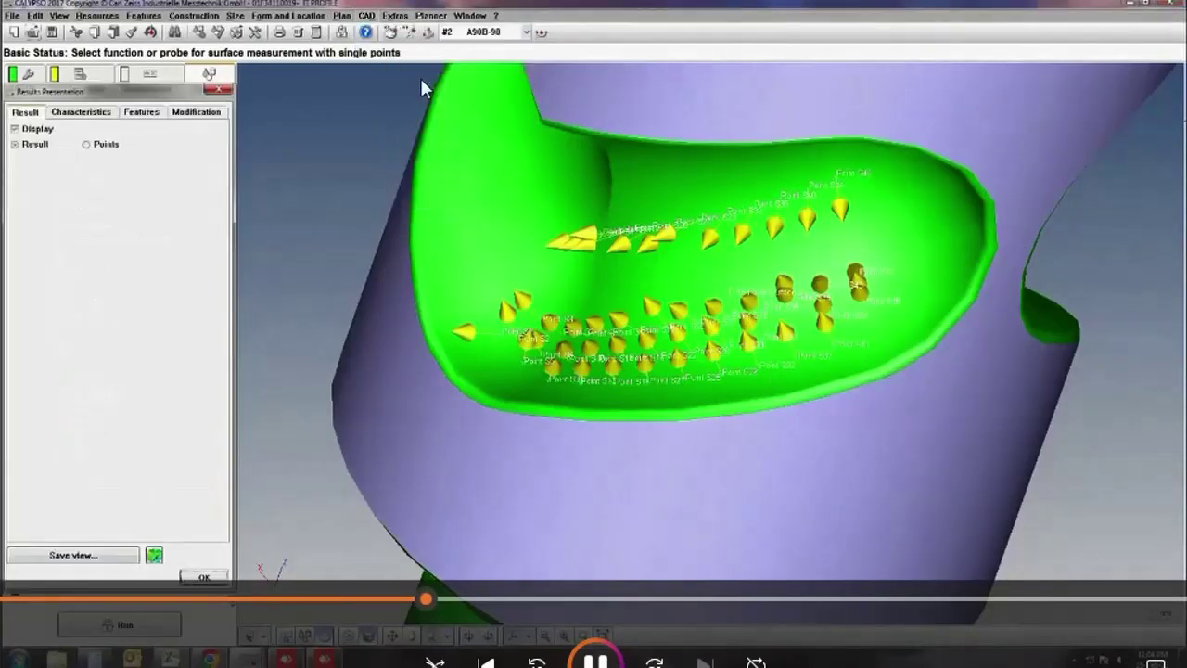
left_click(80, 115)
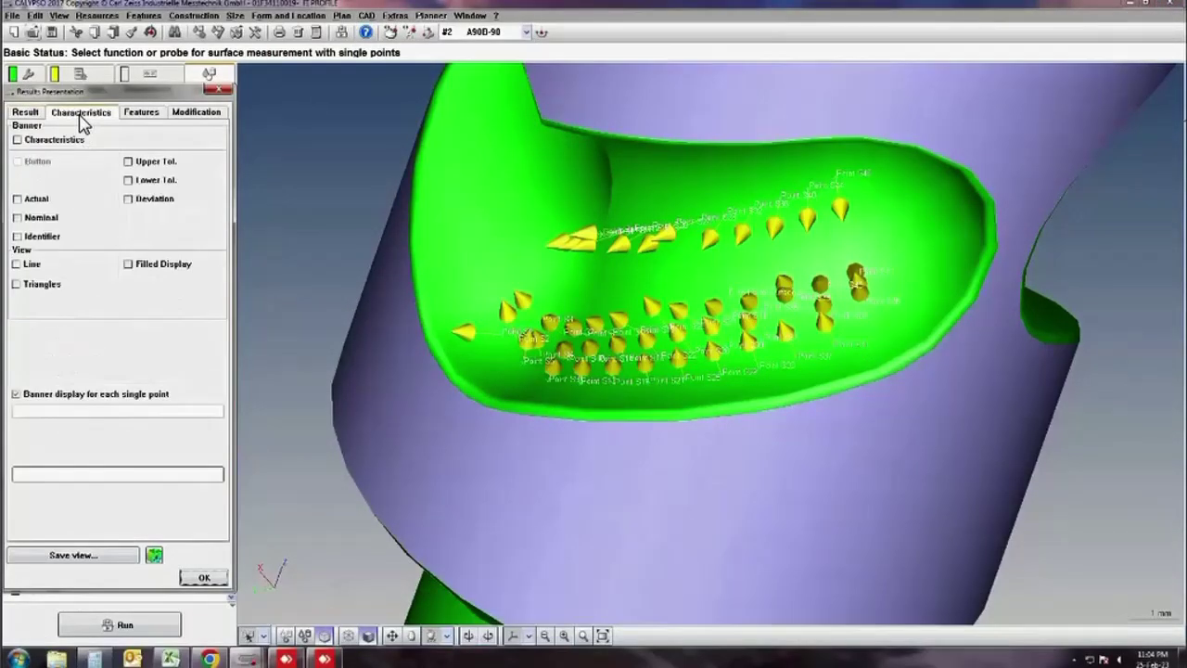
left_click(130, 119)
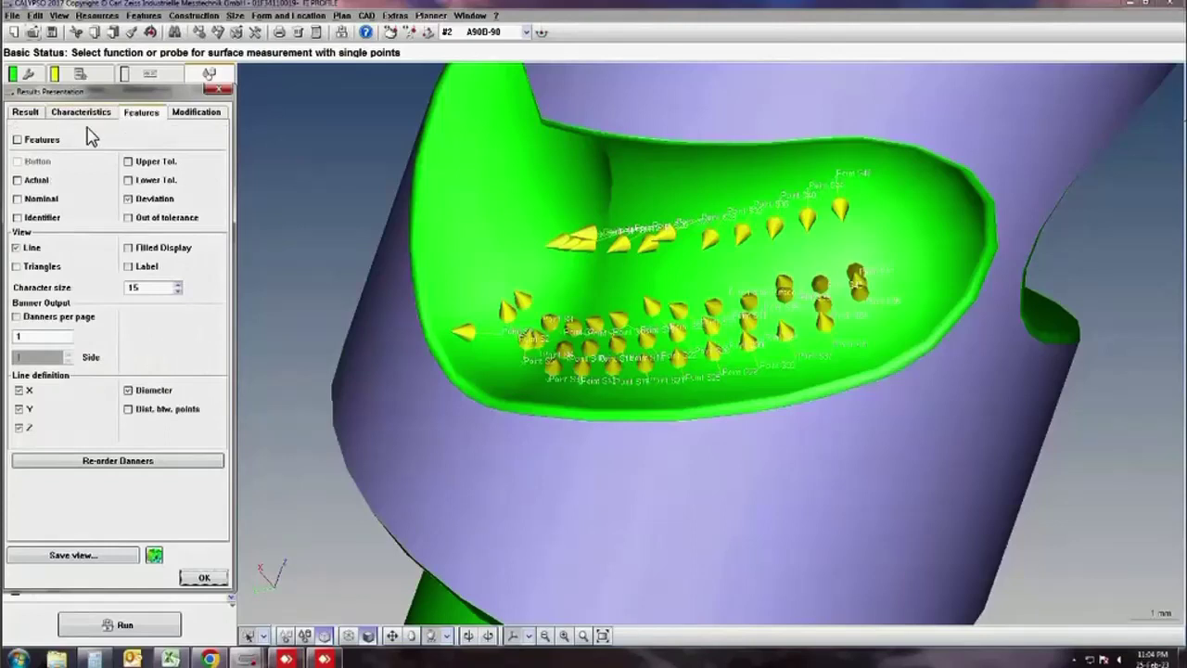
left_click(17, 139)
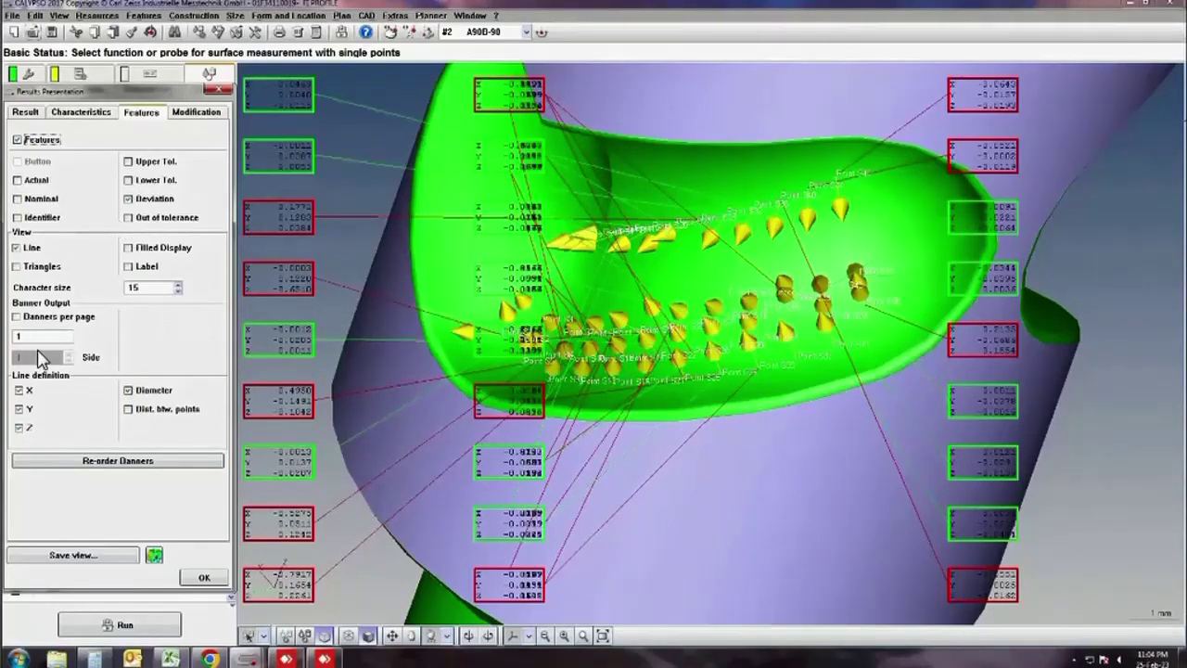
- Increase the feature banner character size to 19 and rotate the part
left_click(178, 285)
left_click(178, 284)
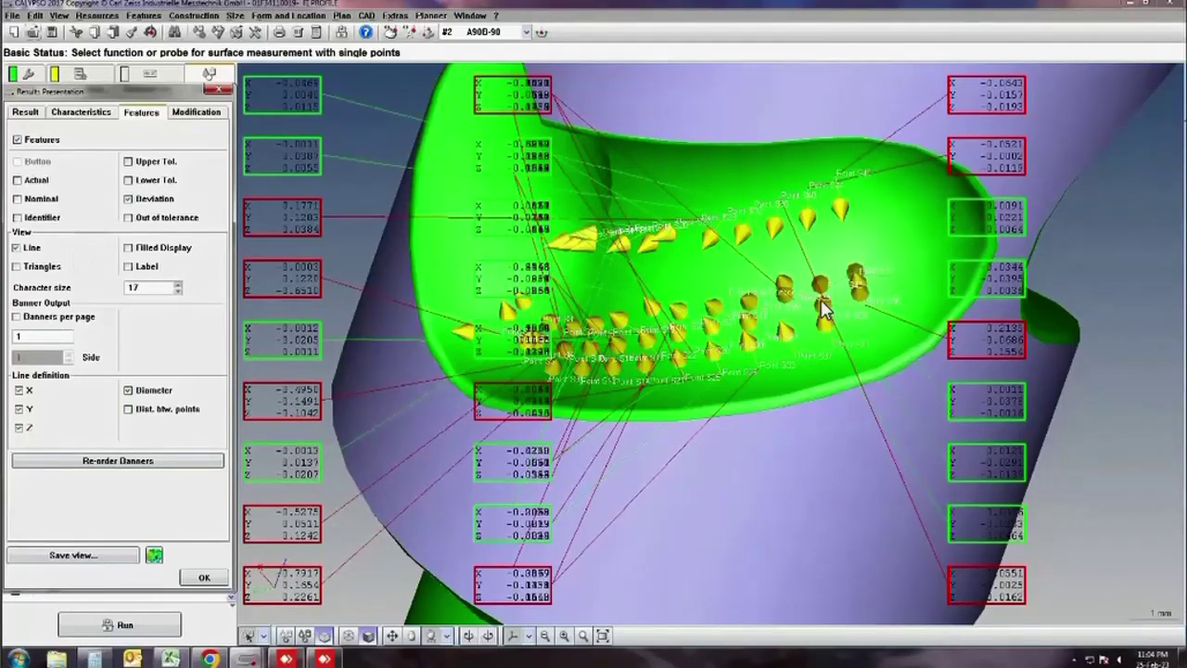
middle_click_drag(739, 275, 249, 80)
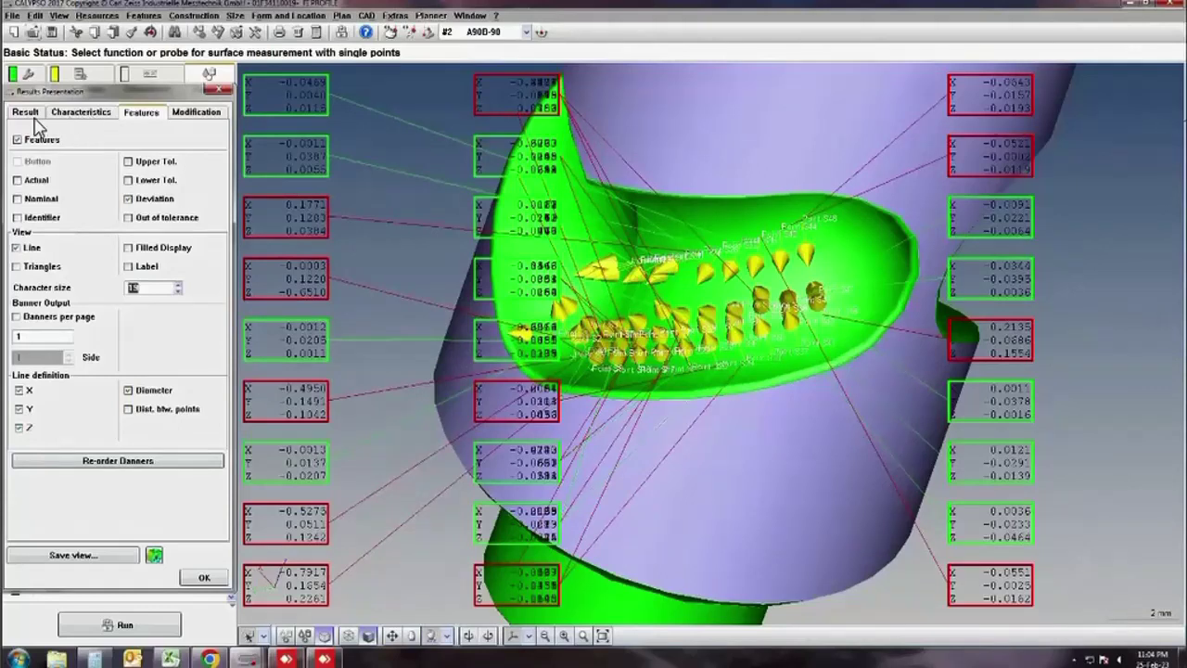
- Untick X, Y and Z under the feature banner Line definition
left_click(68, 115)
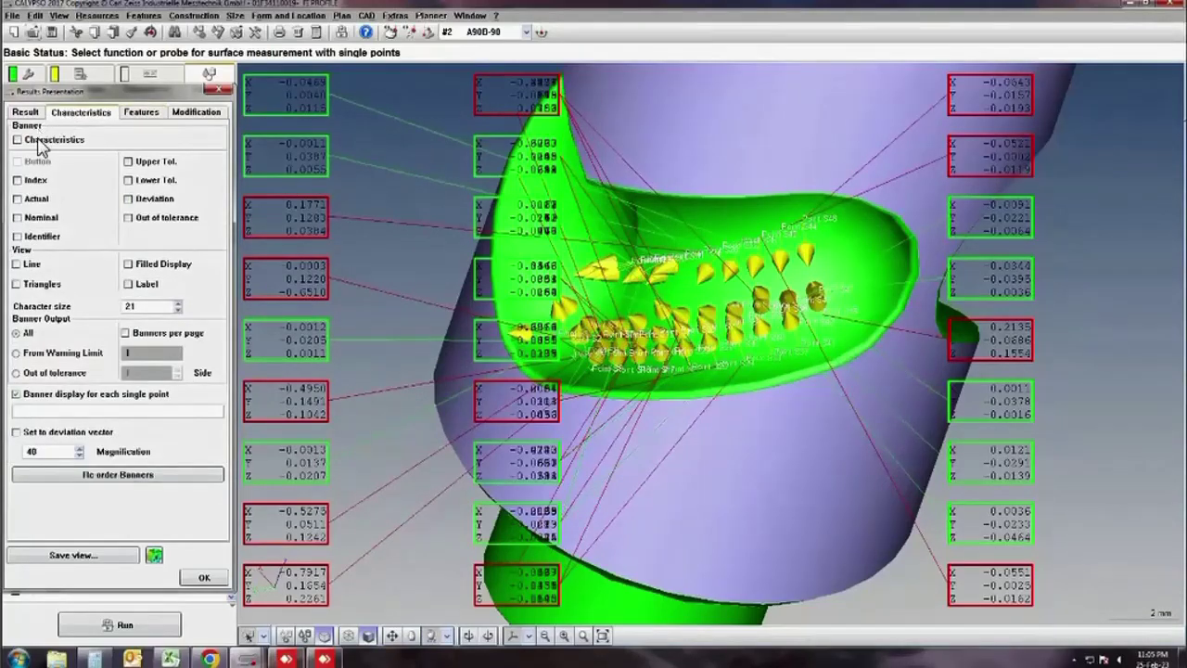
left_click(144, 113)
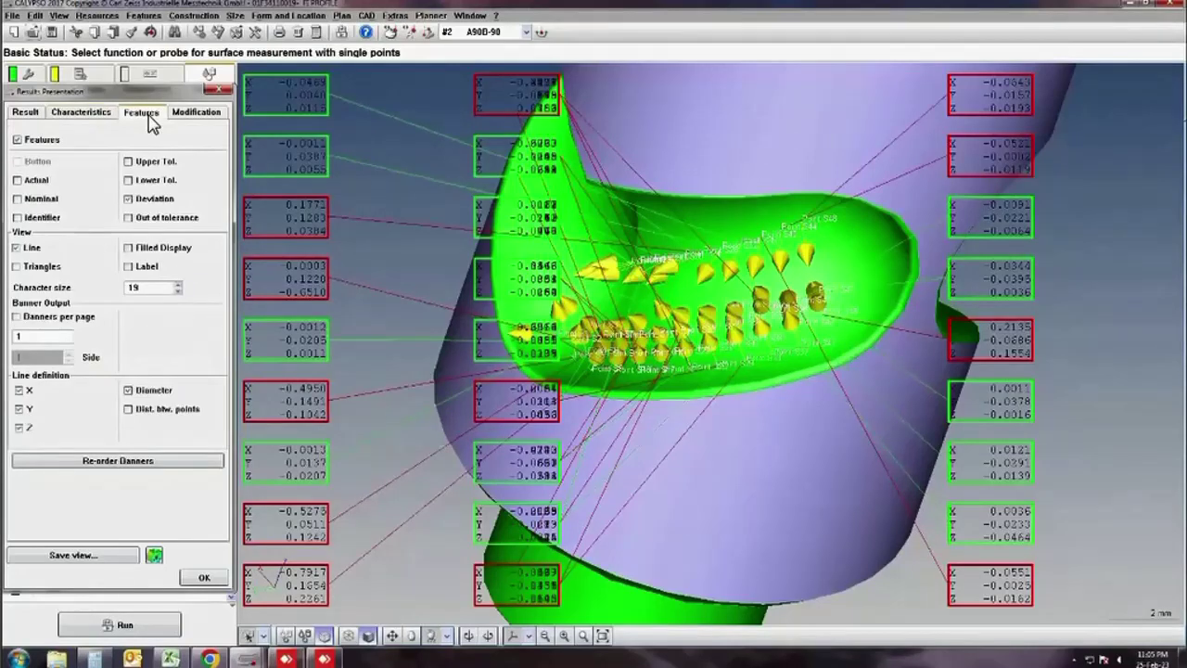
left_click(21, 391)
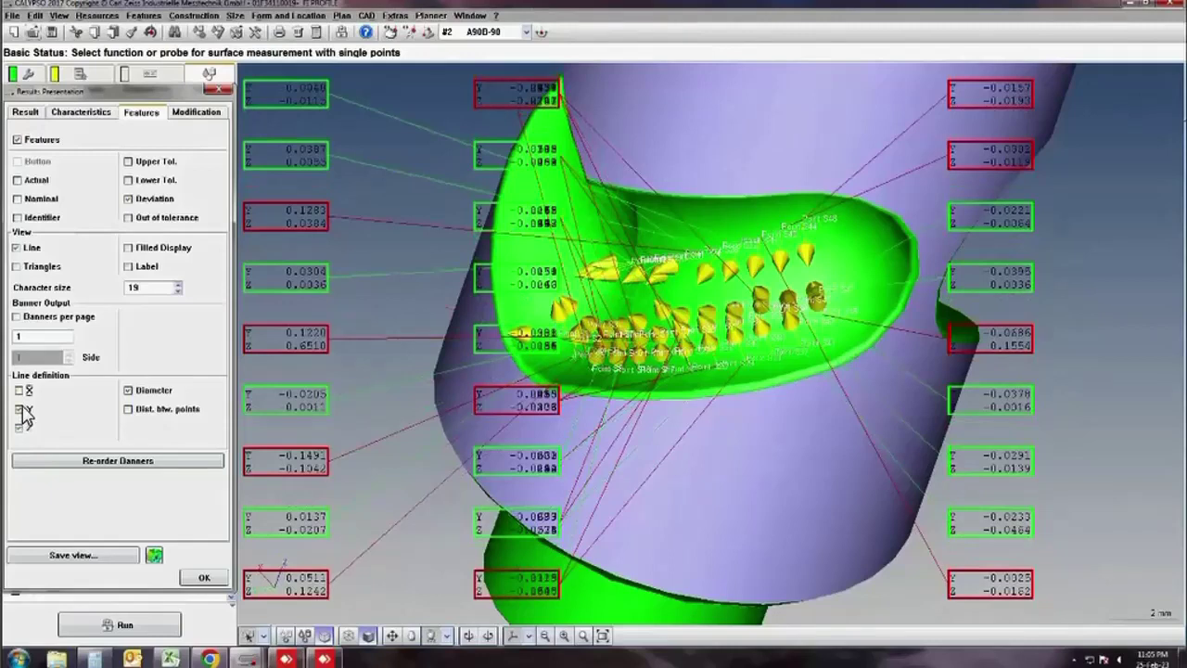
left_click(19, 409)
left_click(19, 427)
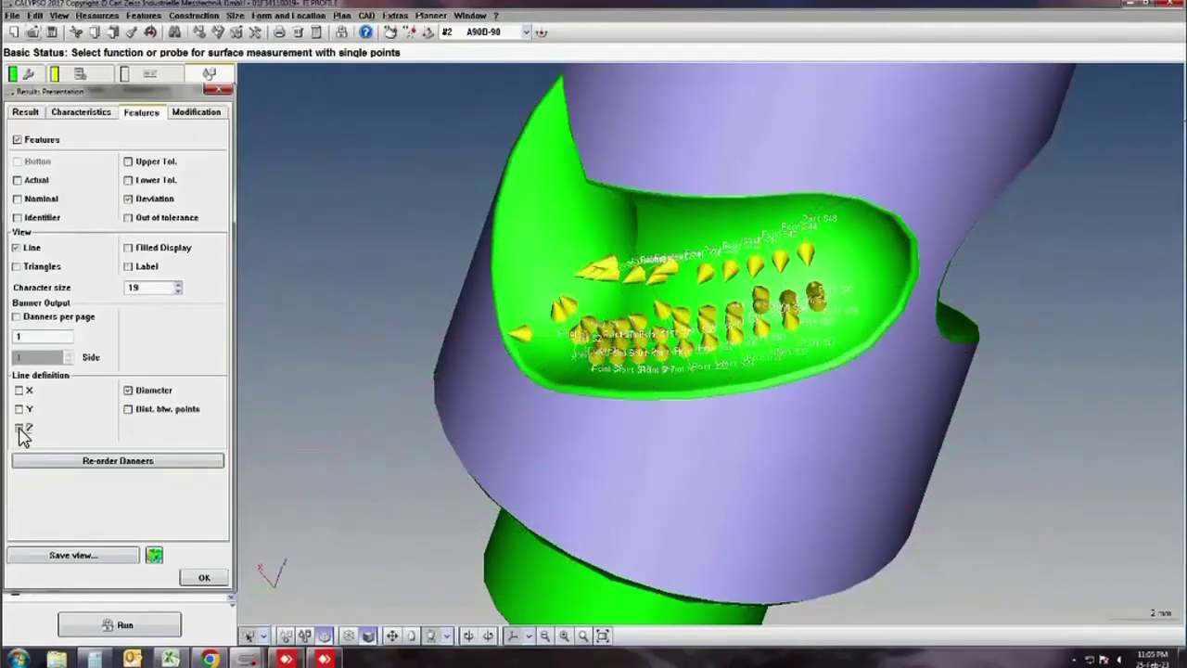
- Remove Diameter from the feature banners and return to the Result tab
middle_click_drag(700, 320, 698, 284)
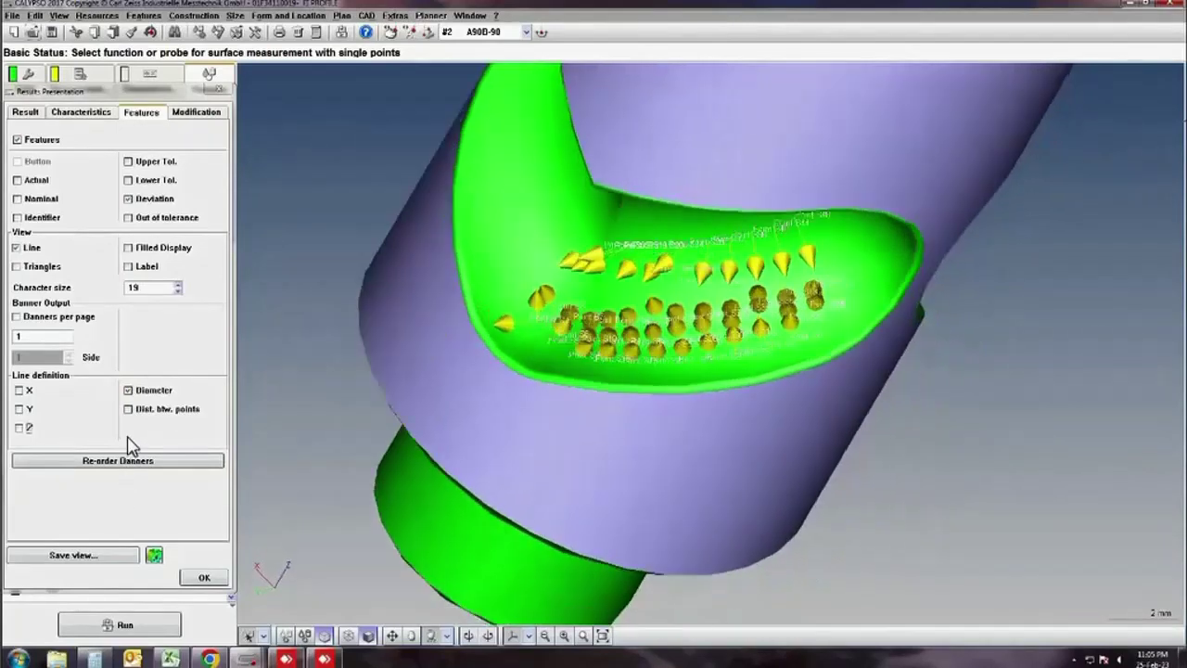
left_click(127, 397)
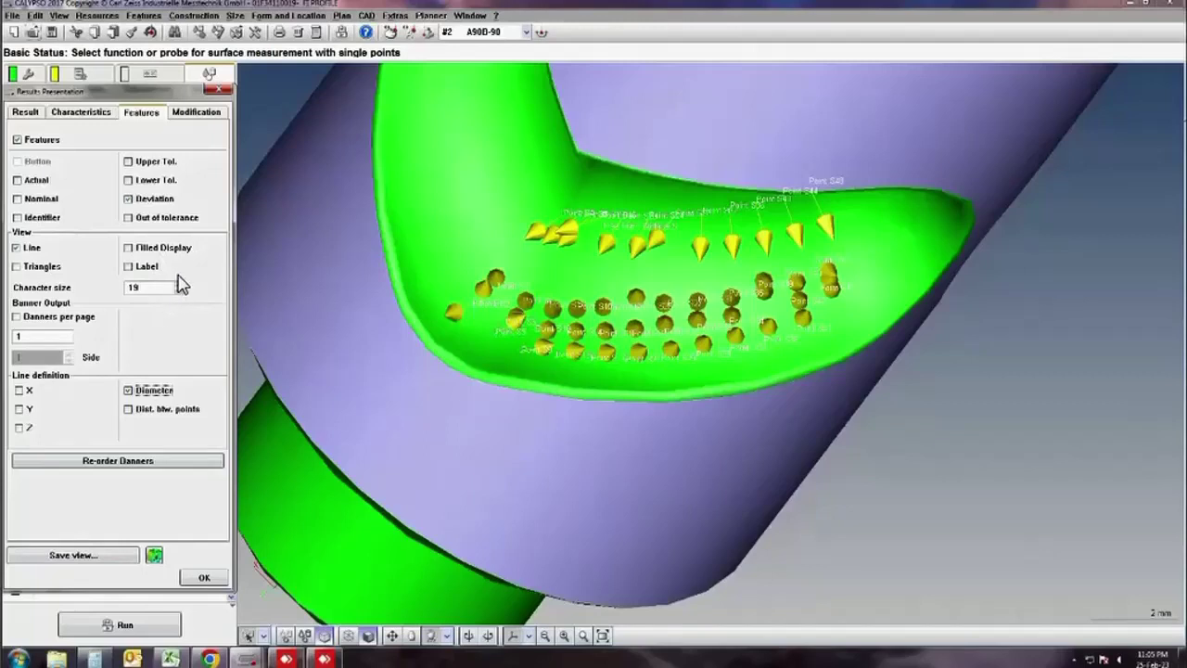
left_click(133, 261)
left_click(26, 114)
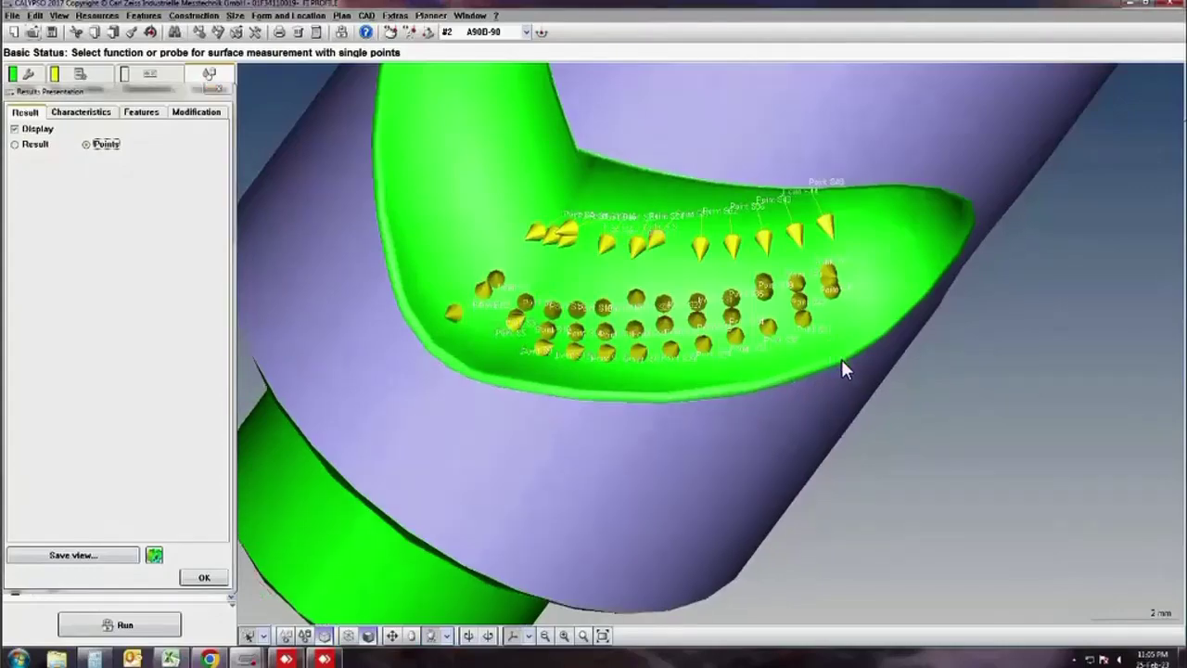
- Zoom in on the probe points, display Results, and undock Results Presentation as a floating window
mouse_move(841, 358)
middle_mouse_down()
mouse_move(841, 325)
mouse_move(822, 386)
middle_mouse_up()
middle_click_drag(811, 434, 861, 331)
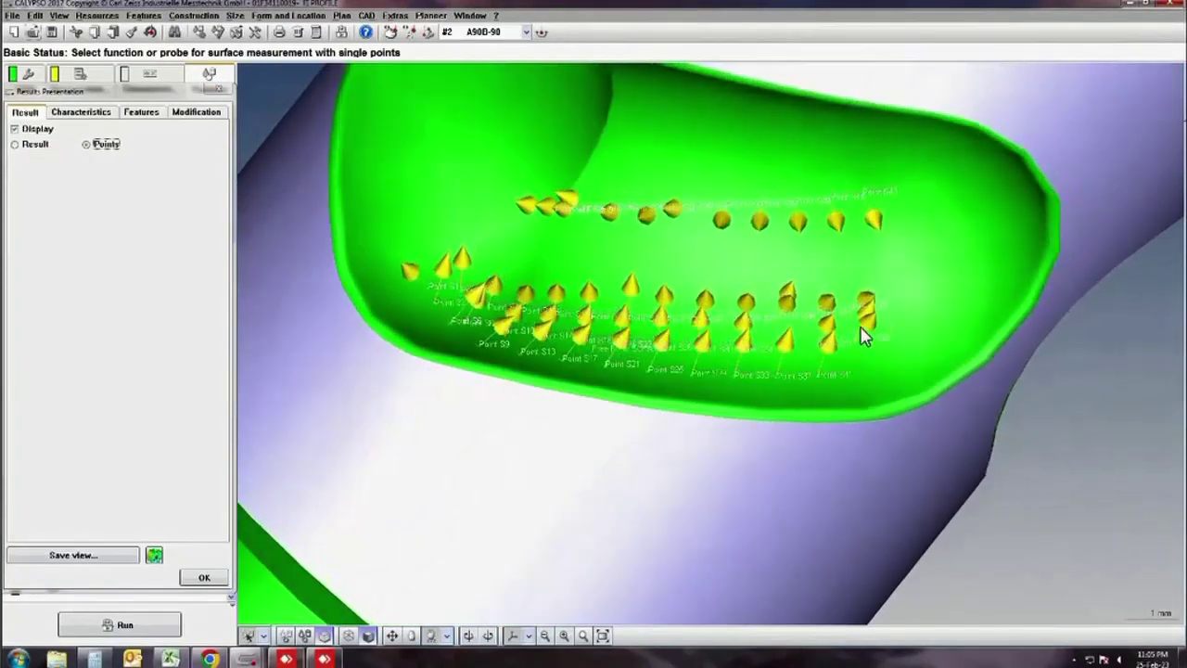
left_click(20, 135)
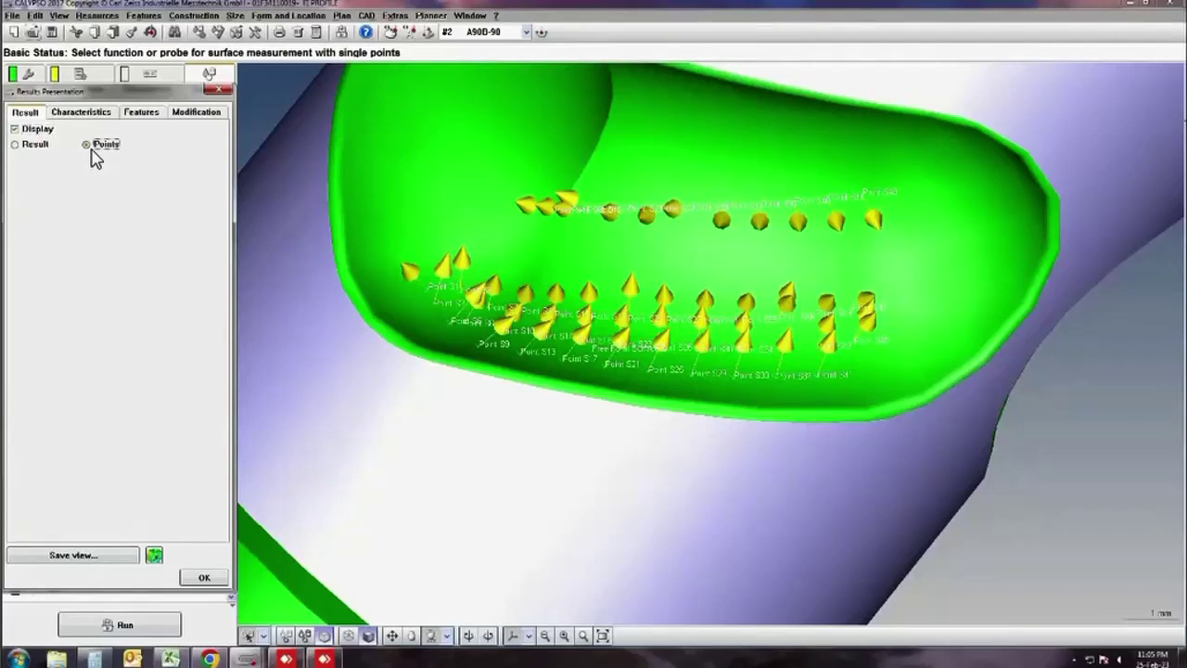
left_click(17, 148)
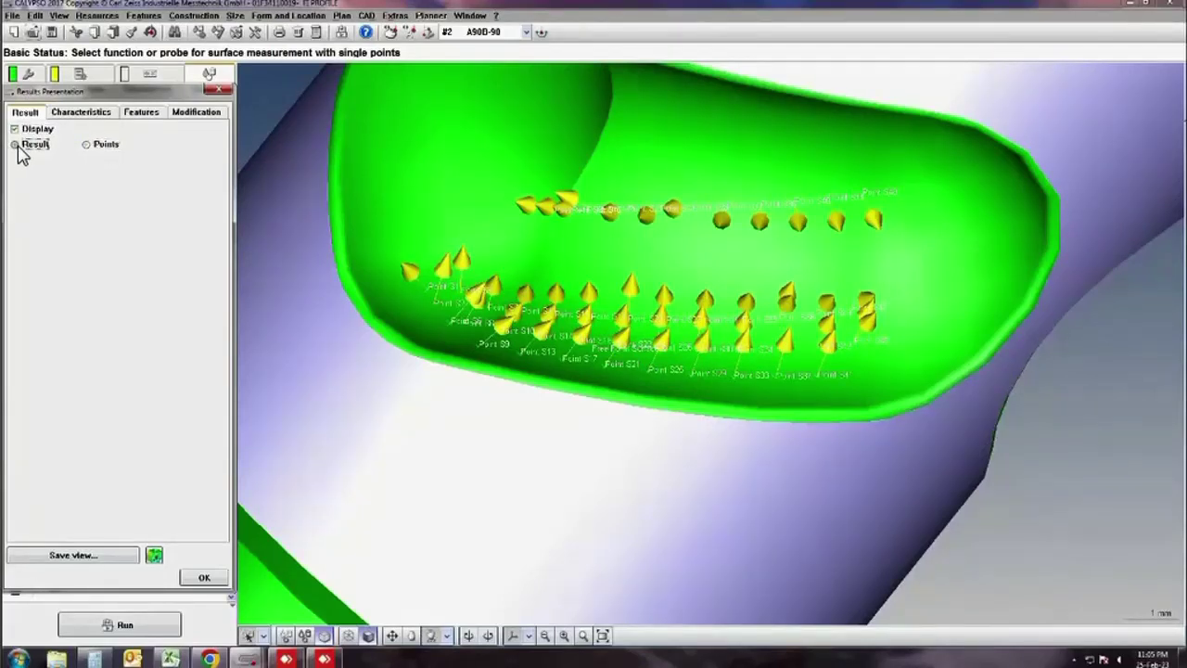
left_click(65, 115)
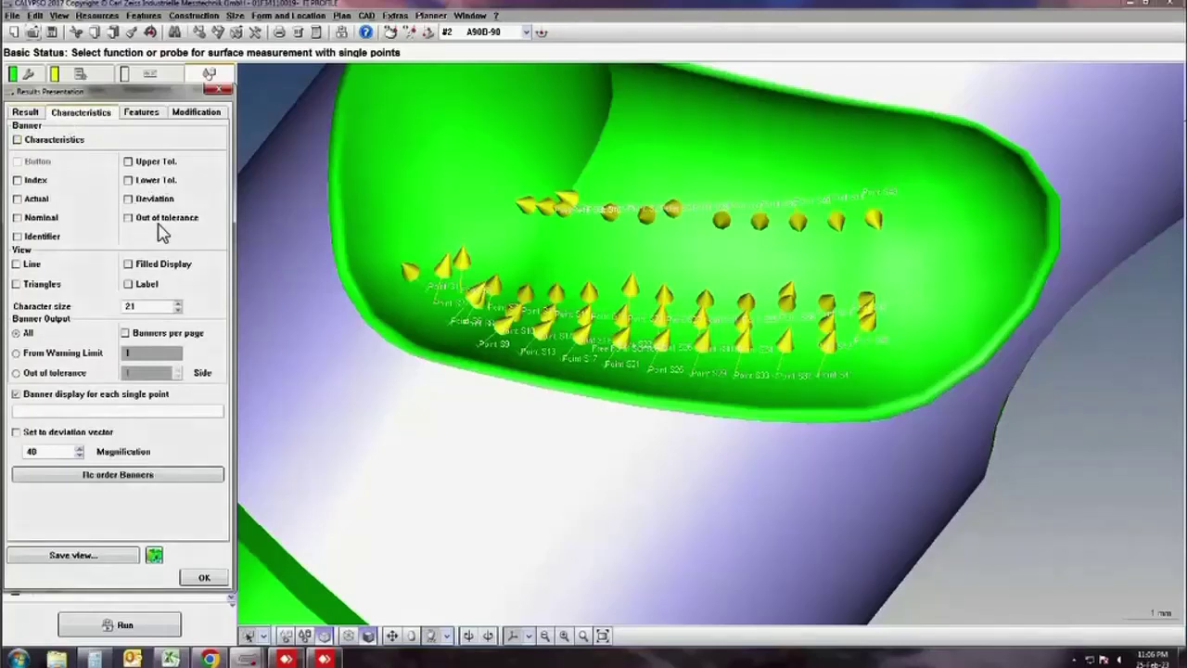
left_click(142, 113)
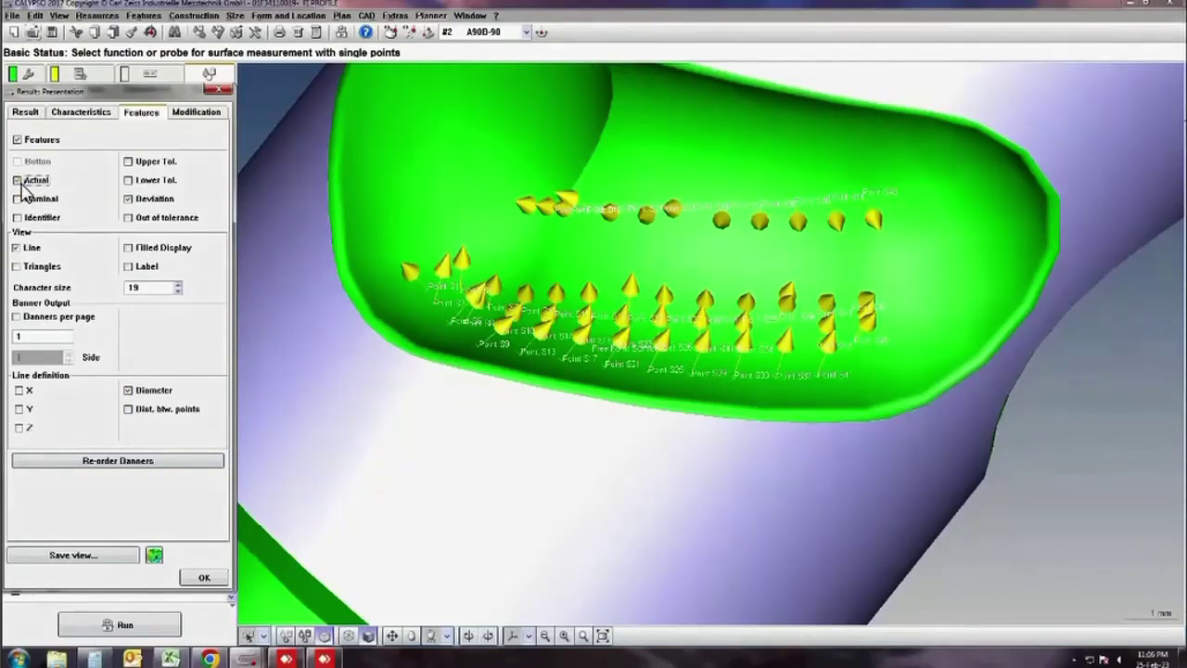
left_click_drag(141, 93, 258, 130)
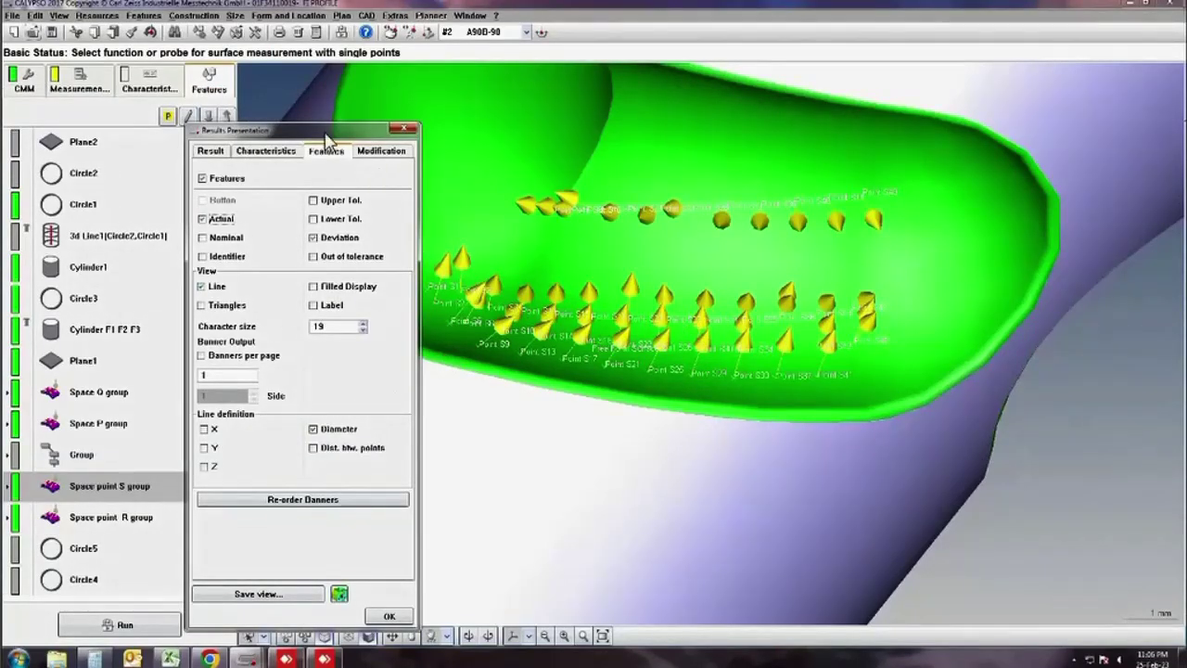
- Move the floating settings over the feature list, toggle Diameter, and orbit the model
left_click_drag(274, 128, 170, 103)
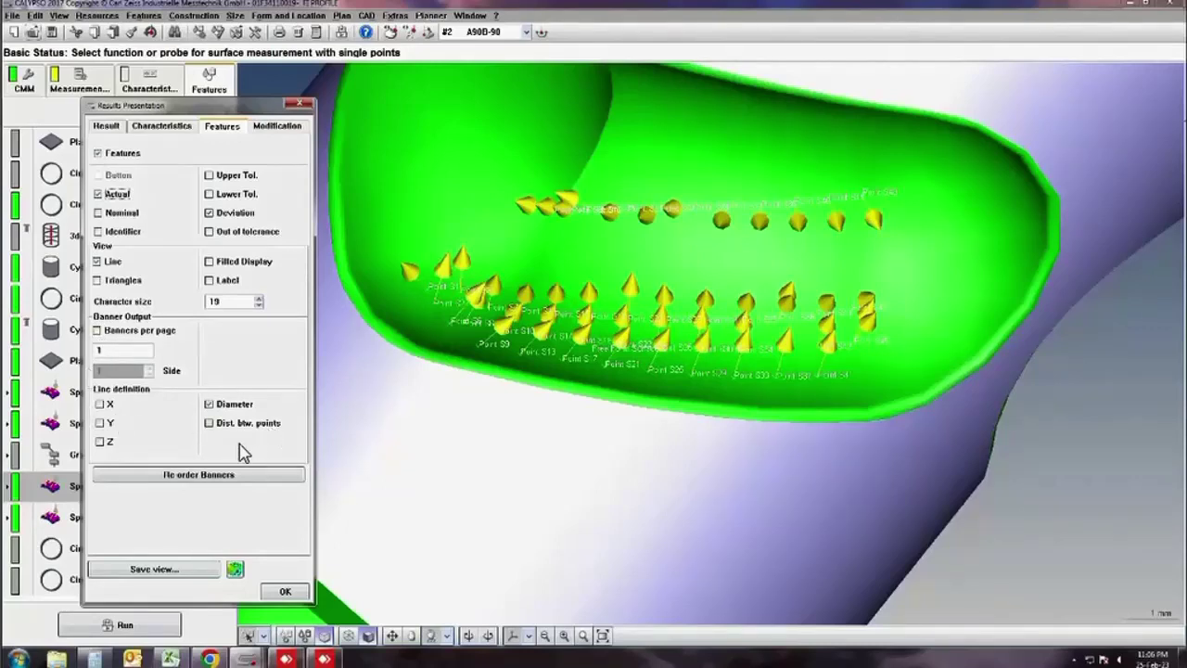
left_click(208, 405)
left_click(636, 432)
left_click_drag(614, 431, 516, 423)
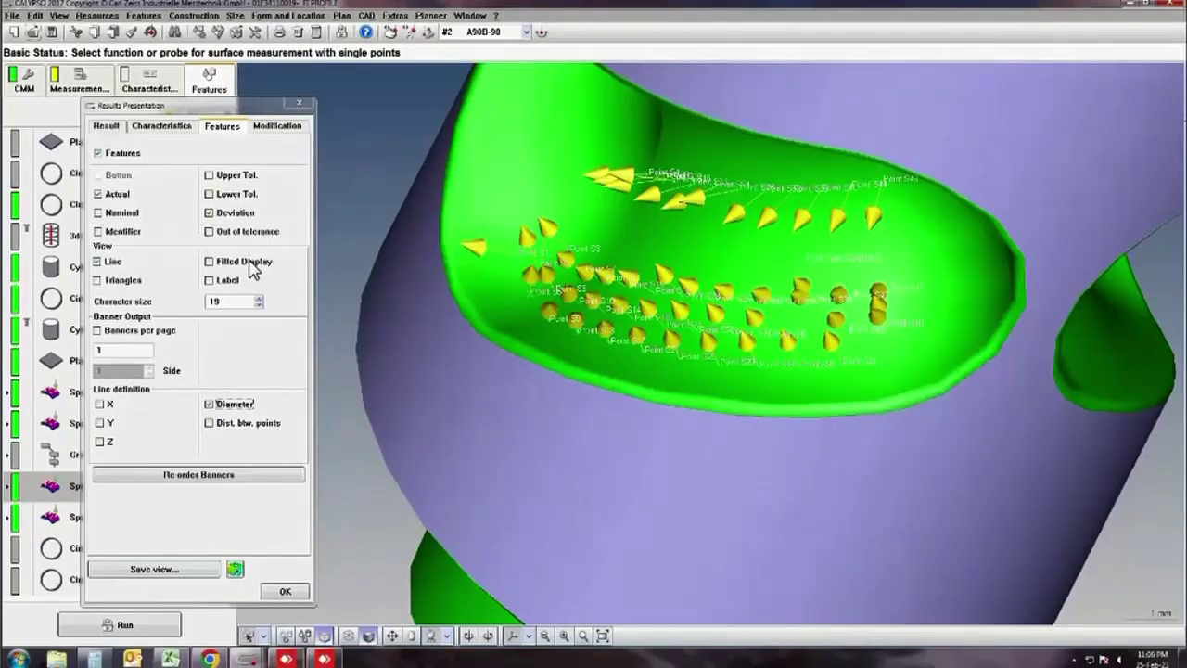
- Review the Result, Characteristics, Features and Modification tabs in turn
left_click(106, 126)
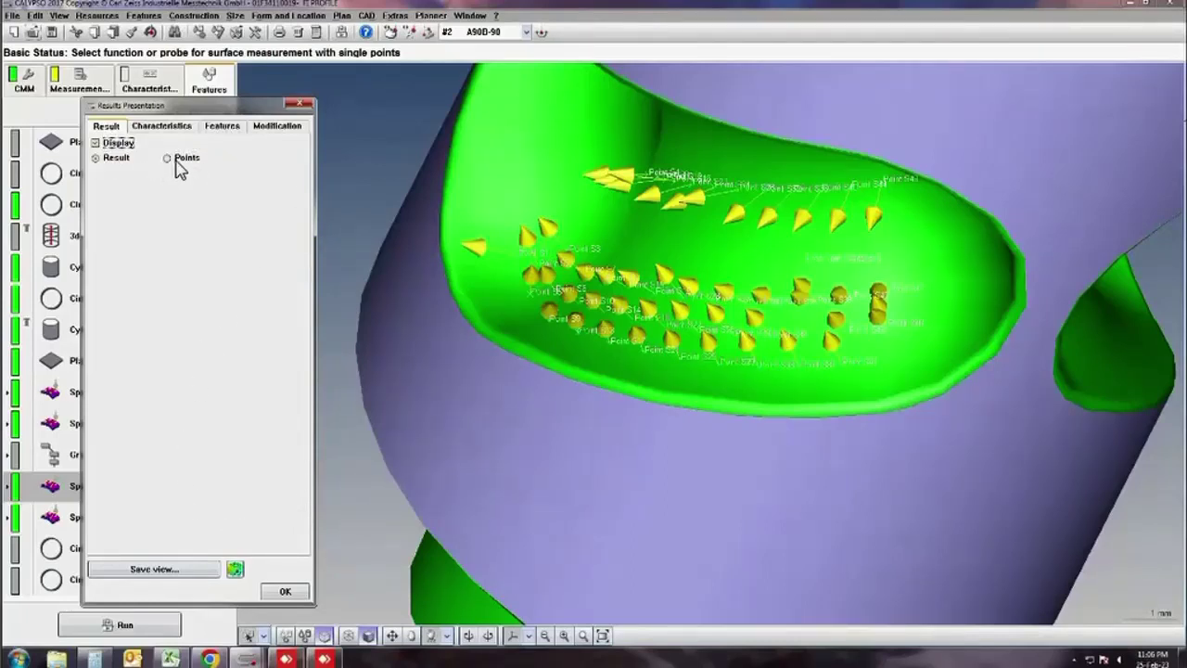
left_click(156, 130)
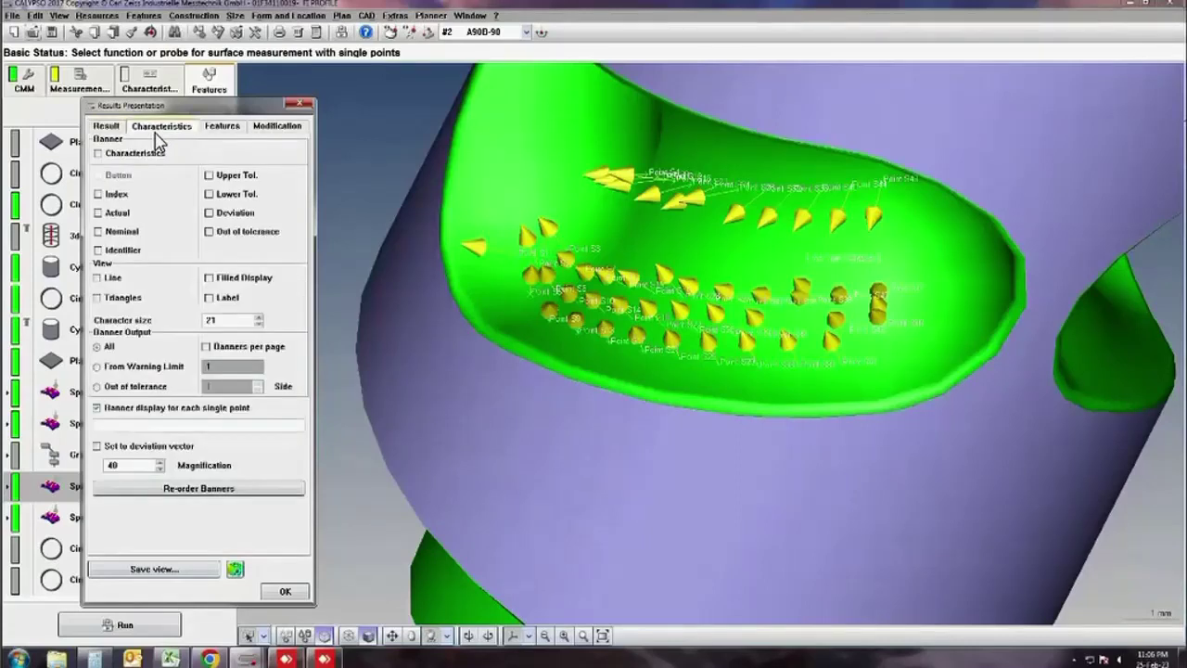
left_click(217, 129)
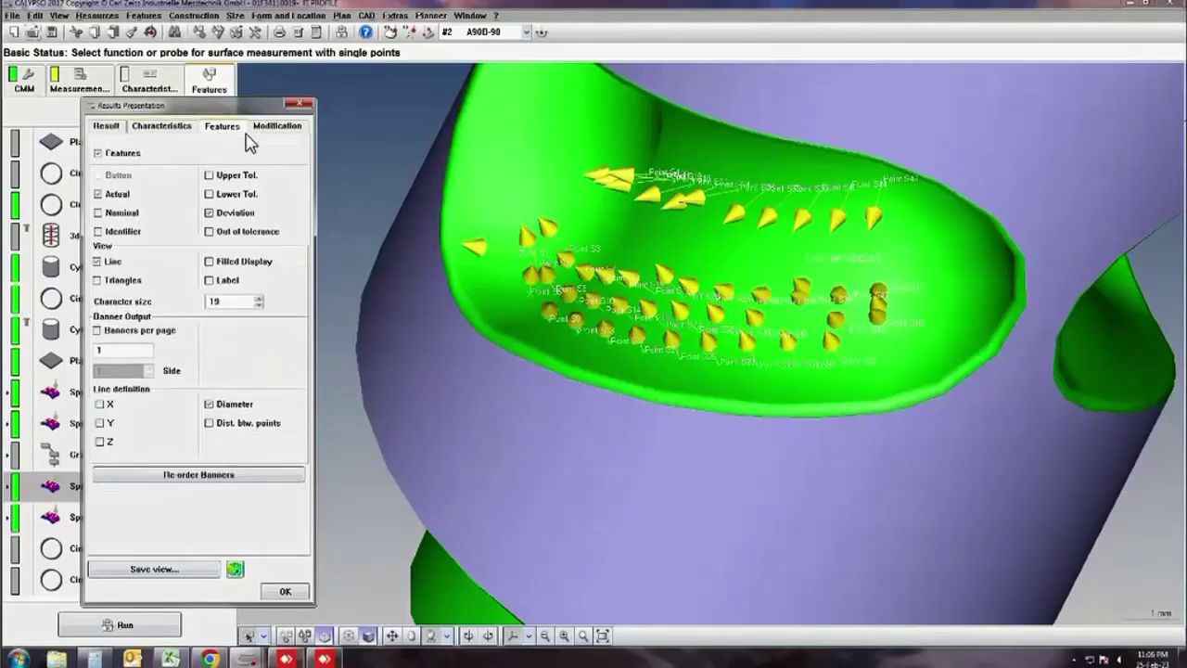
left_click(275, 127)
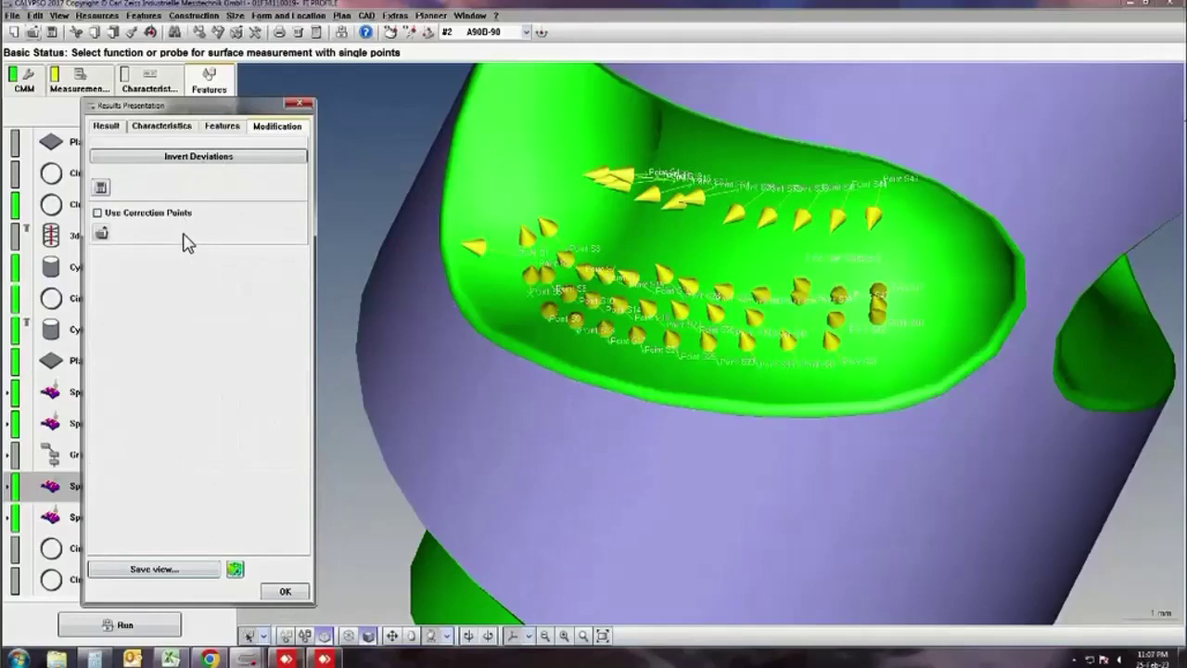
- Close the Results Presentation window and select the Space point S group to show its measured points
left_click(306, 102)
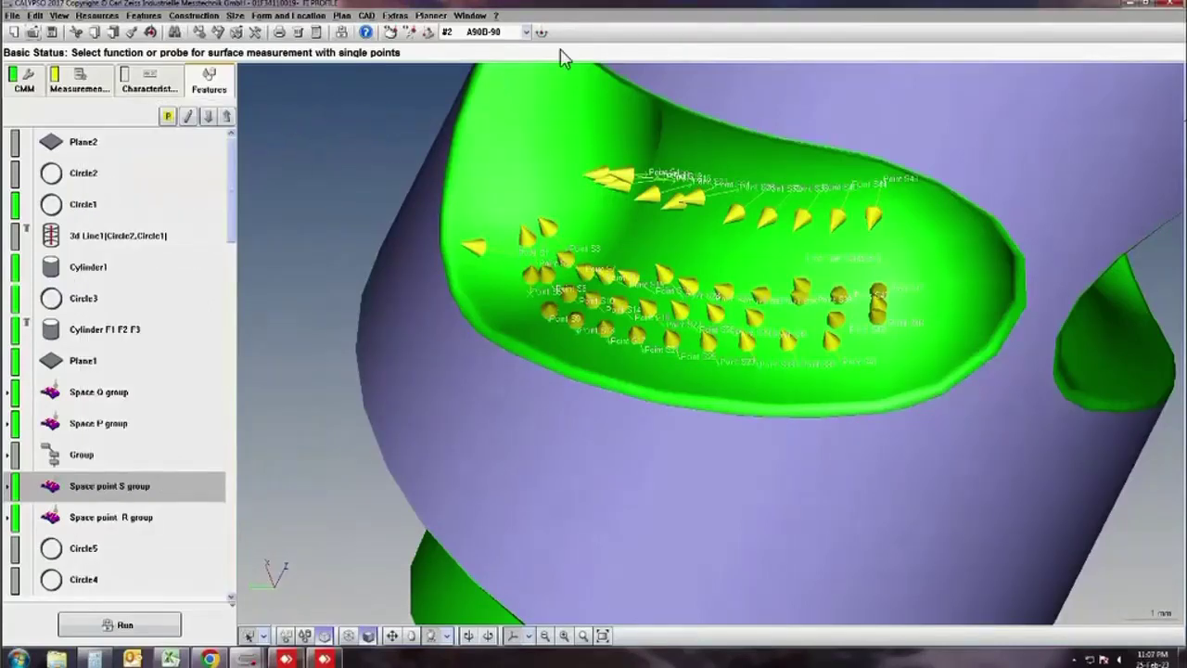
left_click(409, 31)
left_click(371, 17)
left_click(282, 489)
left_click(139, 493)
left_click(367, 16)
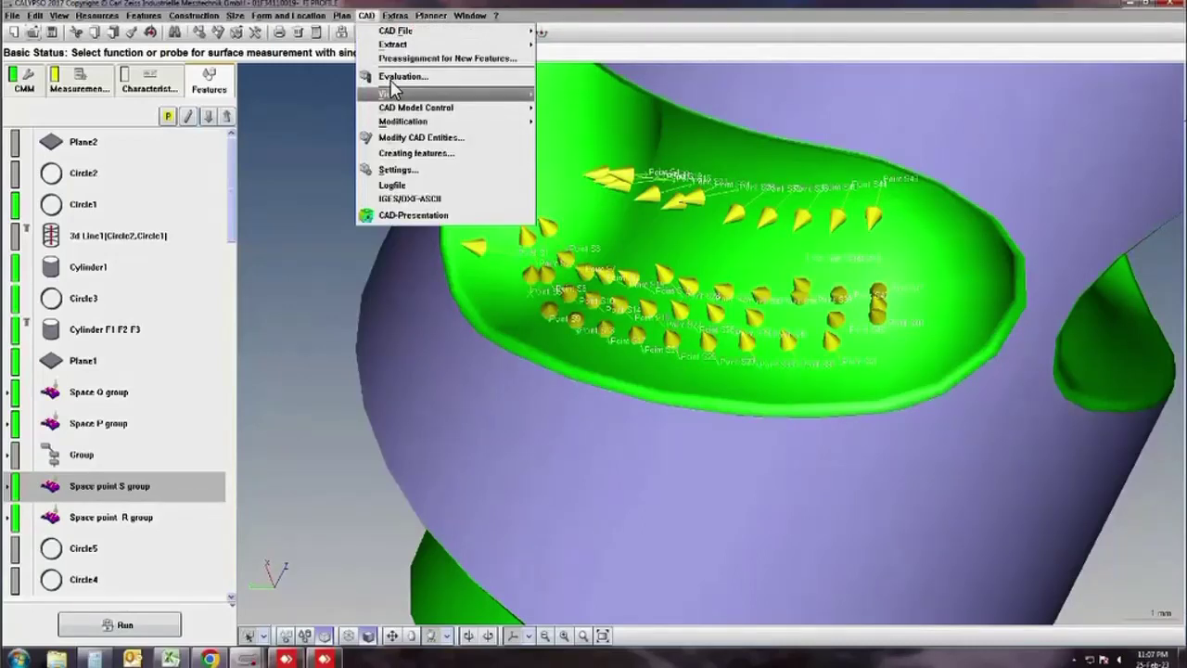
- Switch Results Presentation from points to Result and turn on filled display for characteristics
left_click(390, 76)
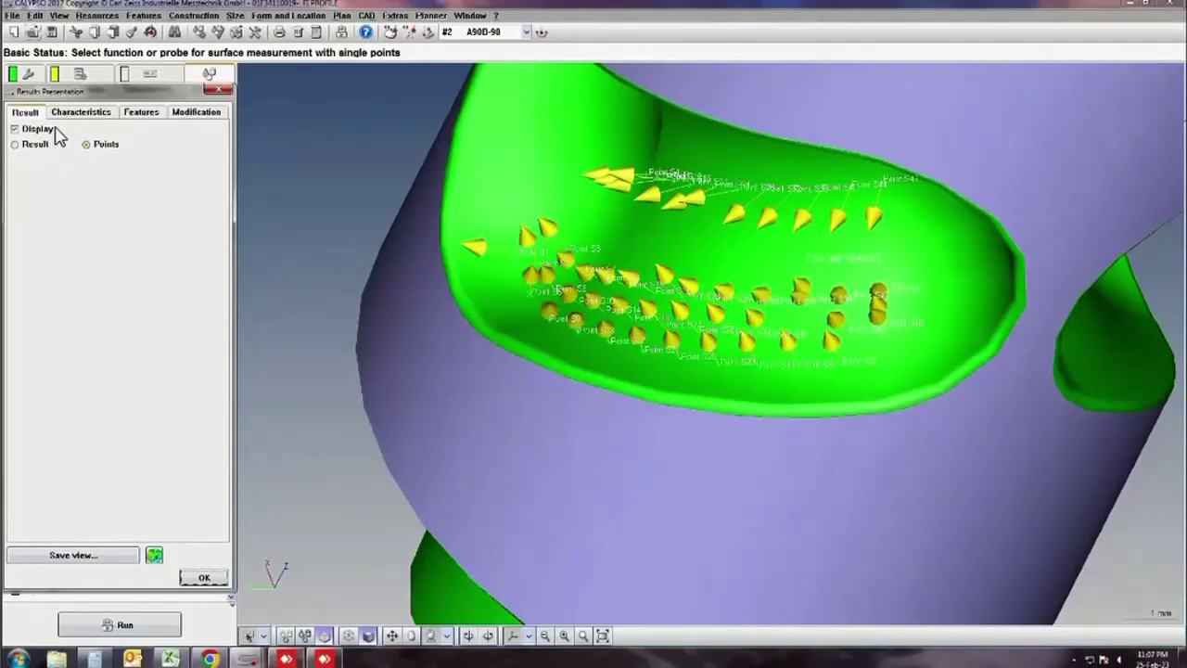
left_click(15, 146)
left_click(93, 113)
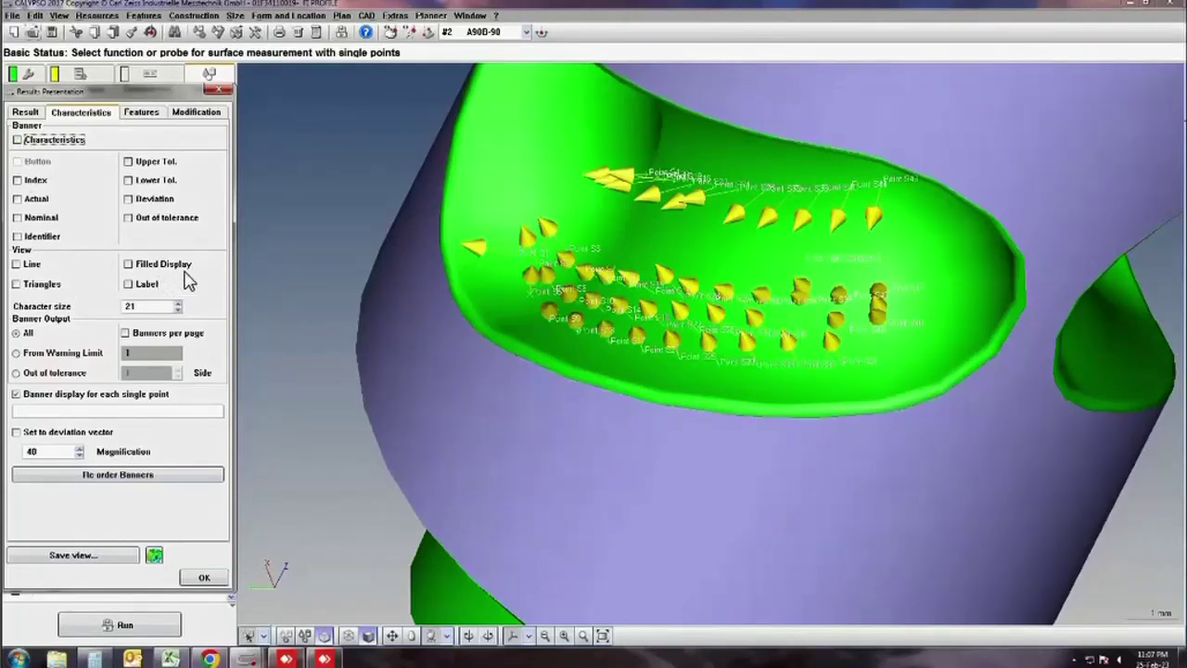
left_click(136, 268)
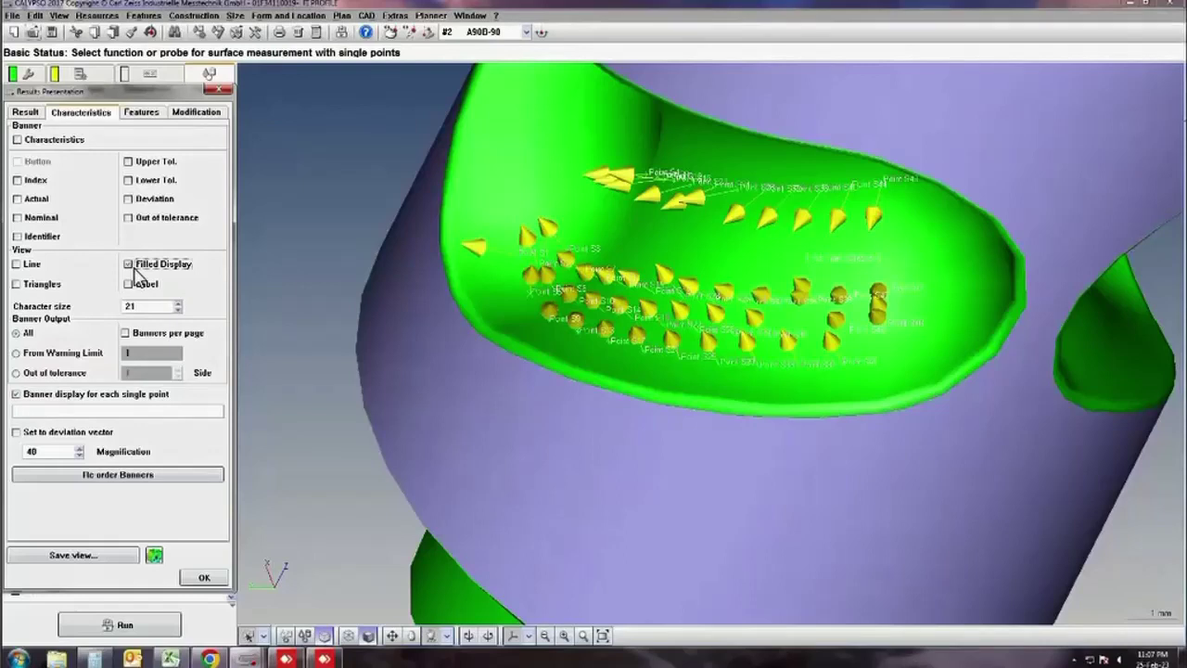
- Enable filled display, labels and distance between points for features, then apply with OK
left_click(141, 117)
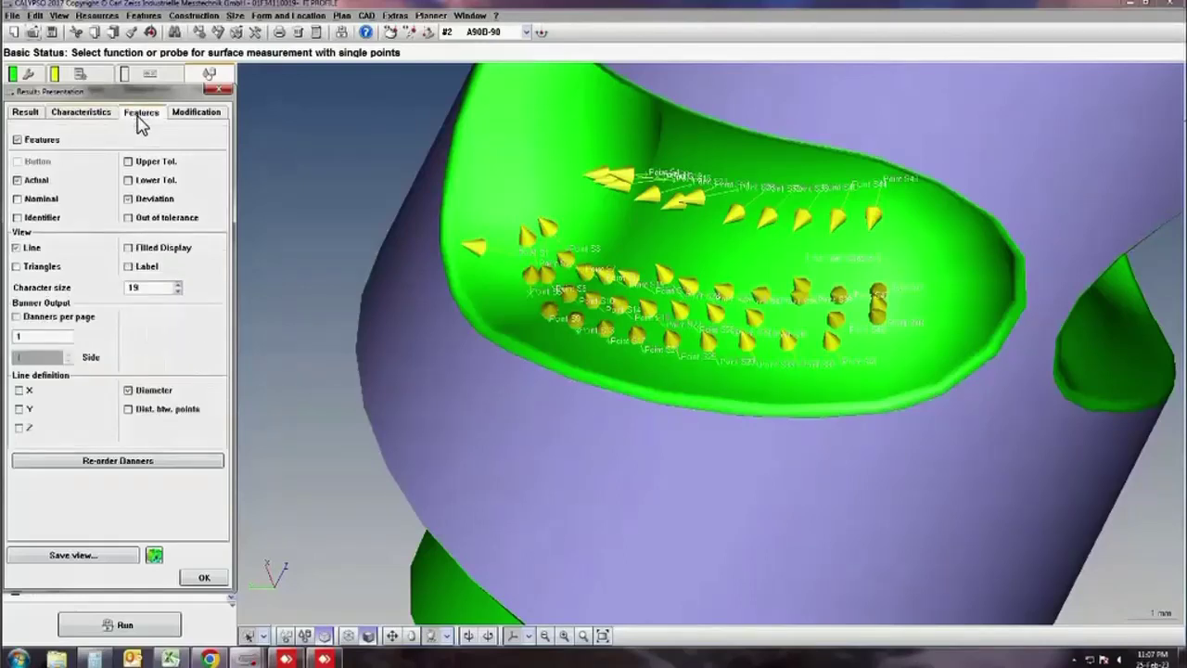
left_click(130, 248)
left_click(128, 267)
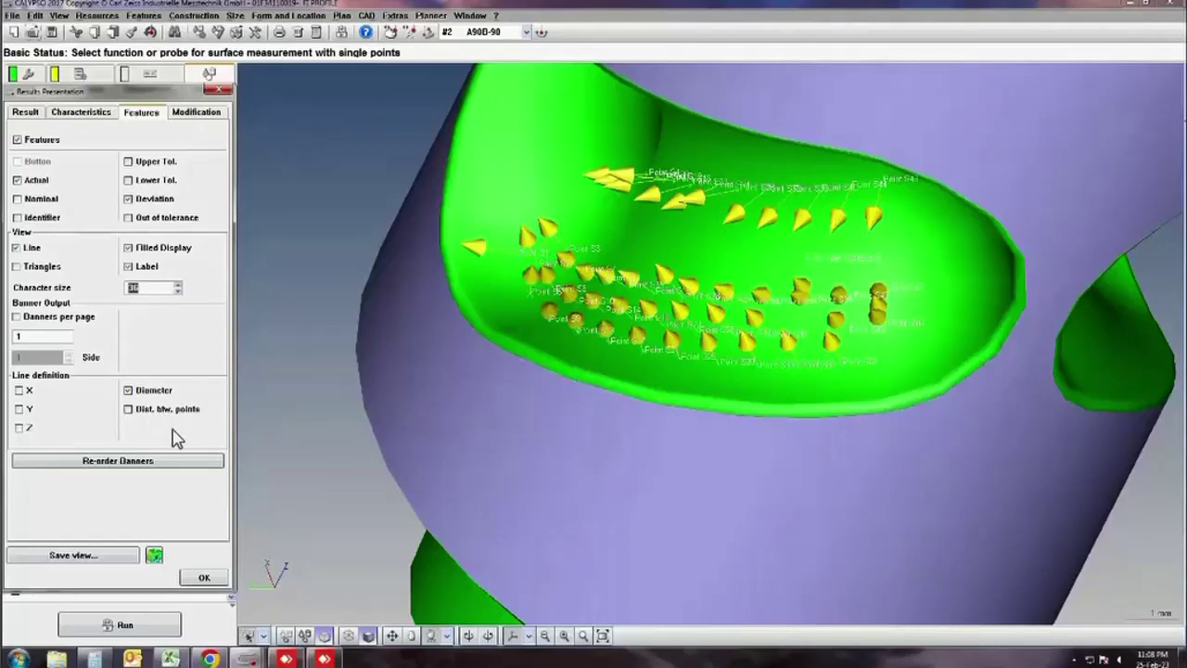
left_click(129, 413)
left_click(203, 118)
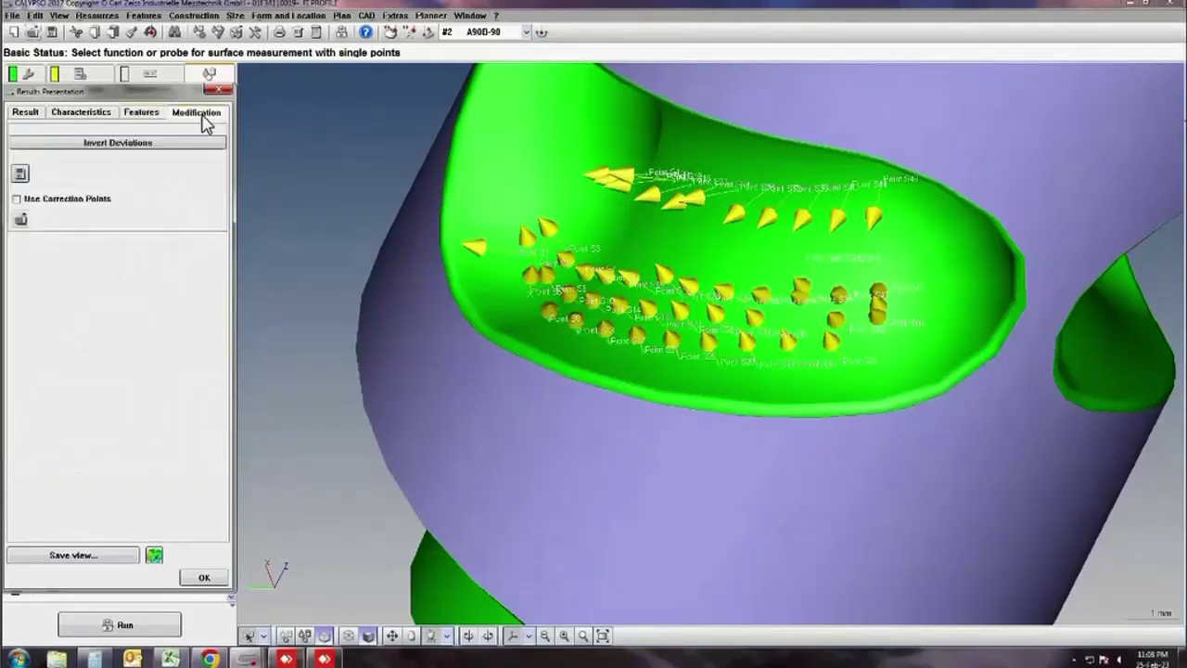
left_click(33, 117)
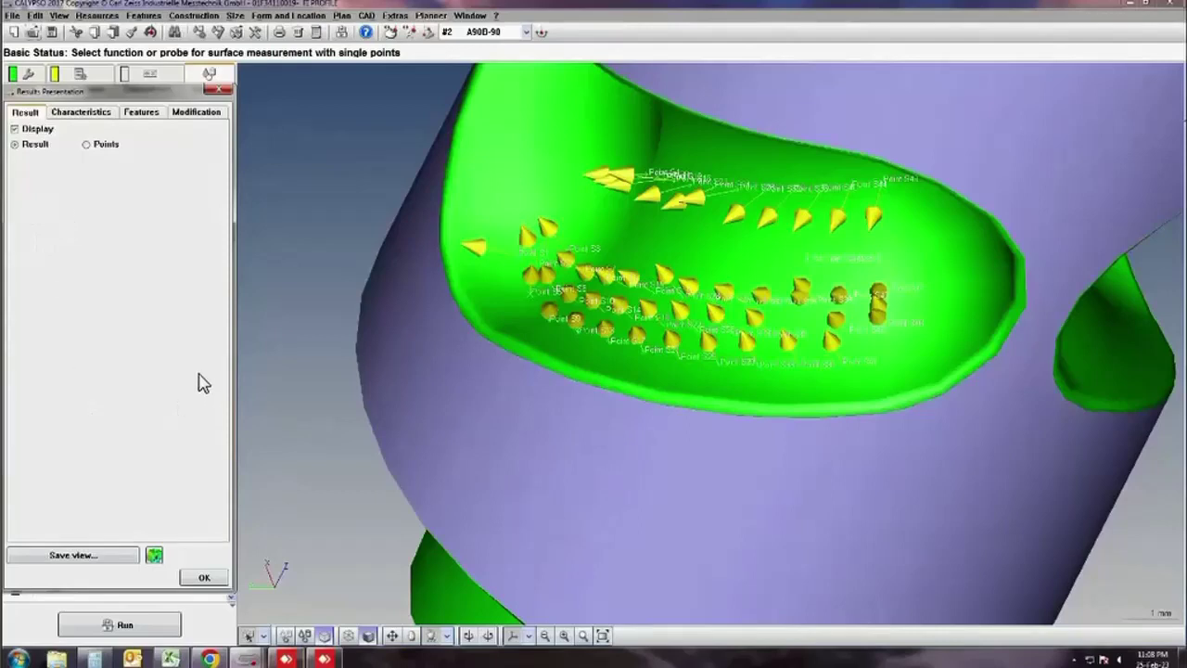
left_click(204, 579)
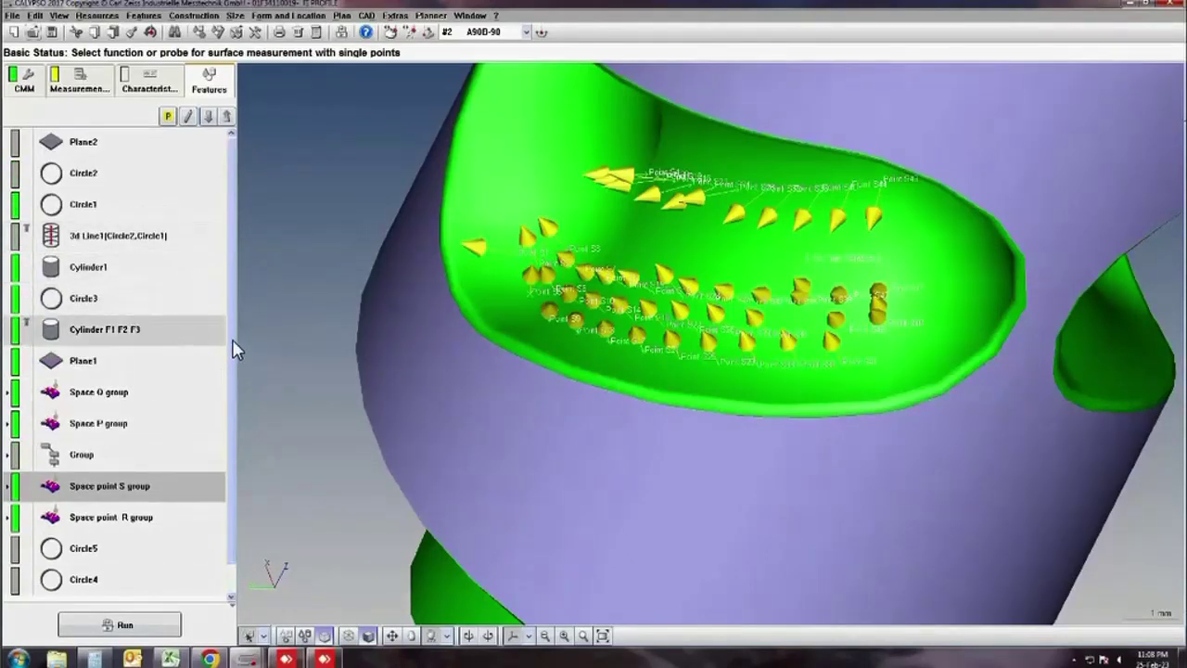
- Switch to the other open measurement plan and select its Profile_P4 characteristic
scroll(223, 405, "down", 1)
scroll(234, 299, "up", 1)
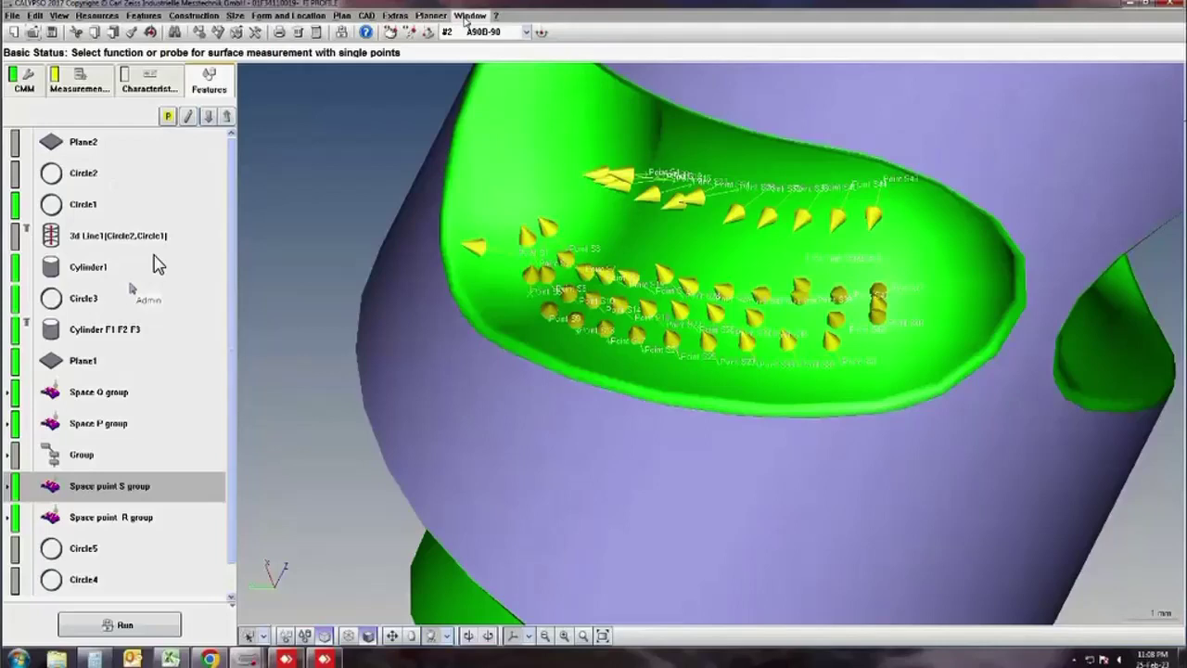
left_click(469, 16)
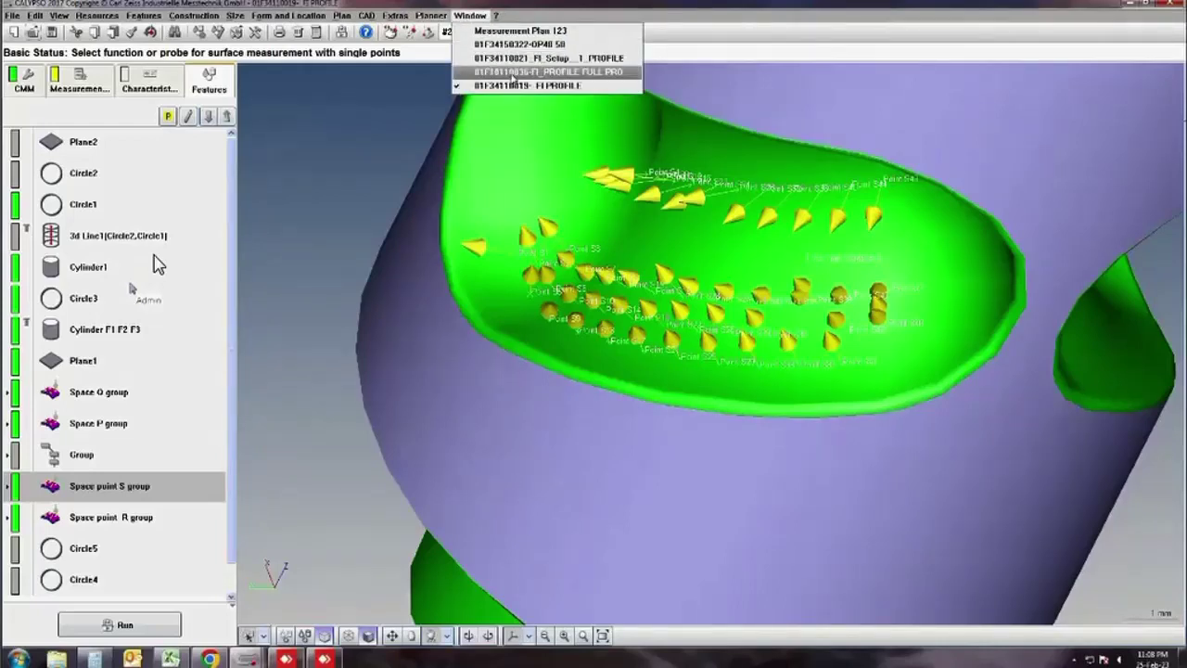
left_click(513, 72)
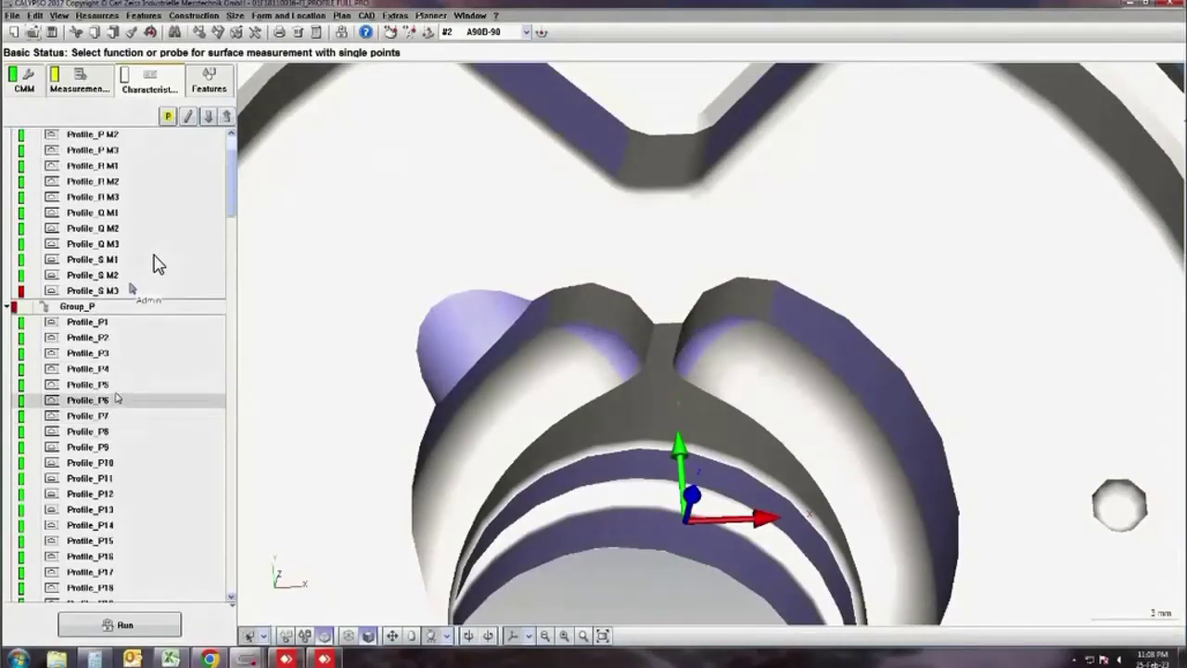
left_click(88, 369)
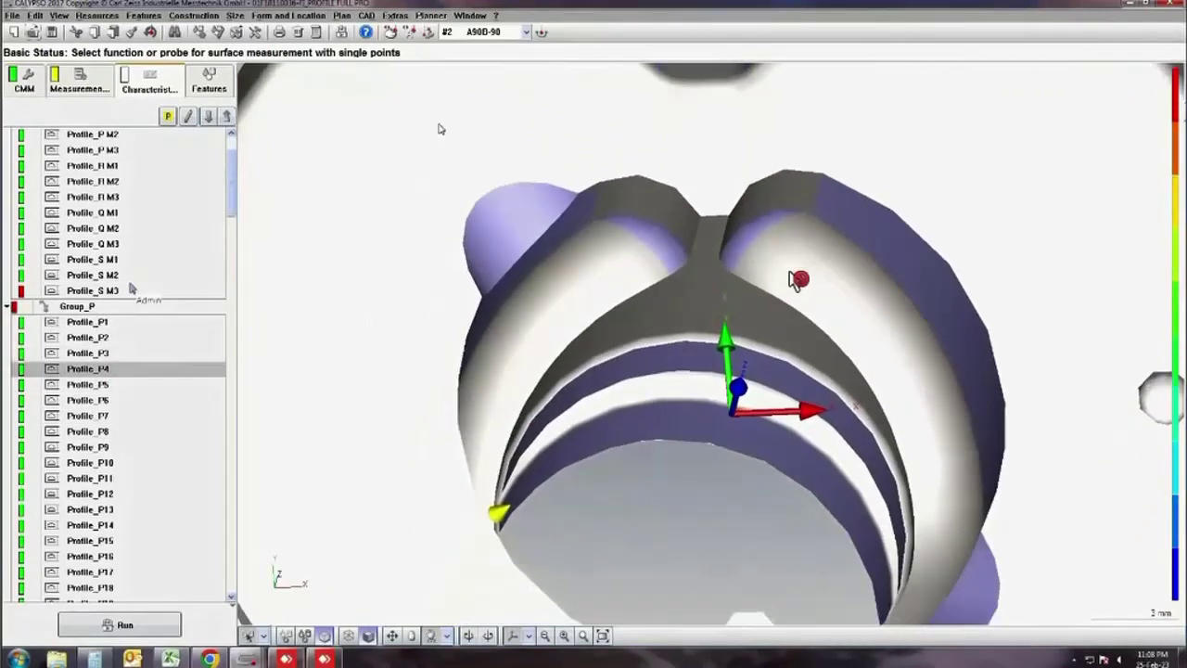
mouse_move(795, 272)
middle_mouse_down()
mouse_move(807, 357)
mouse_move(562, 456)
mouse_move(613, 424)
mouse_move(788, 223)
middle_mouse_up()
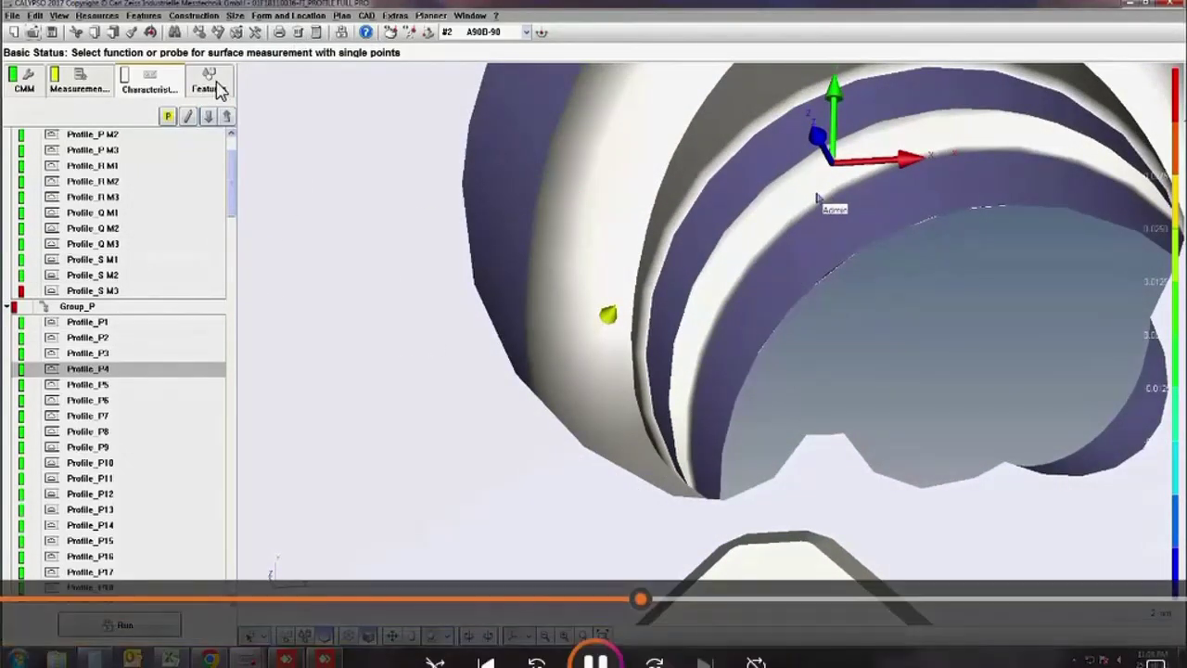
- List the plan's features, orbit to a side view, and show Point1's marker on the part
left_click(213, 85)
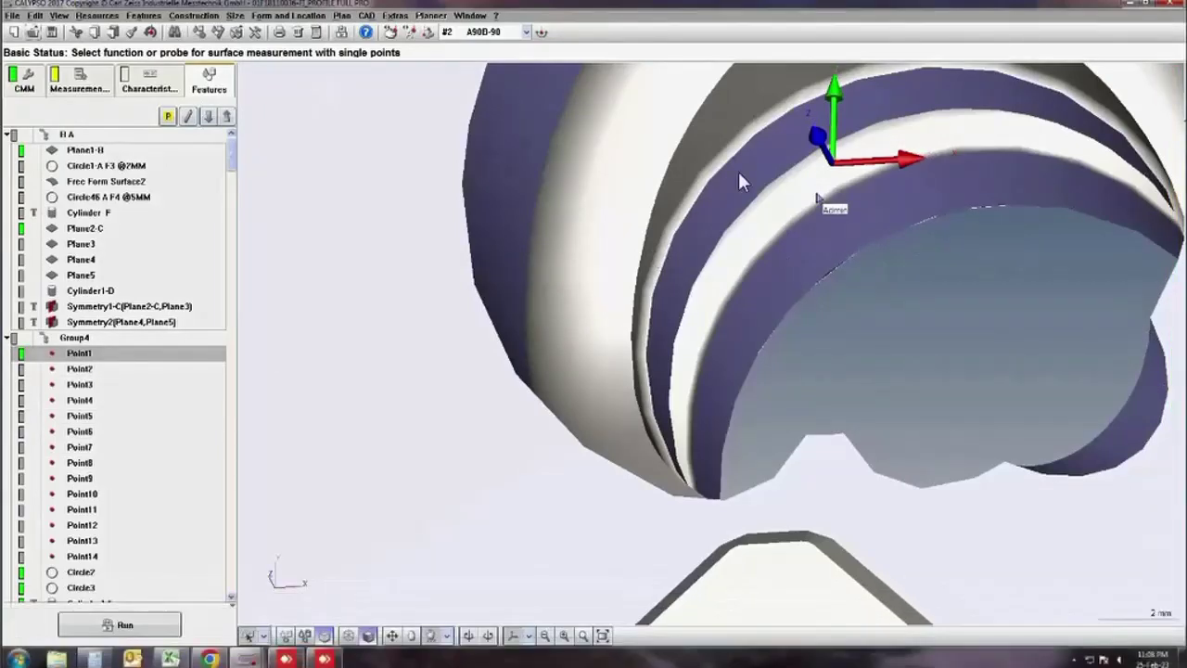
scroll(881, 232, "down", 2)
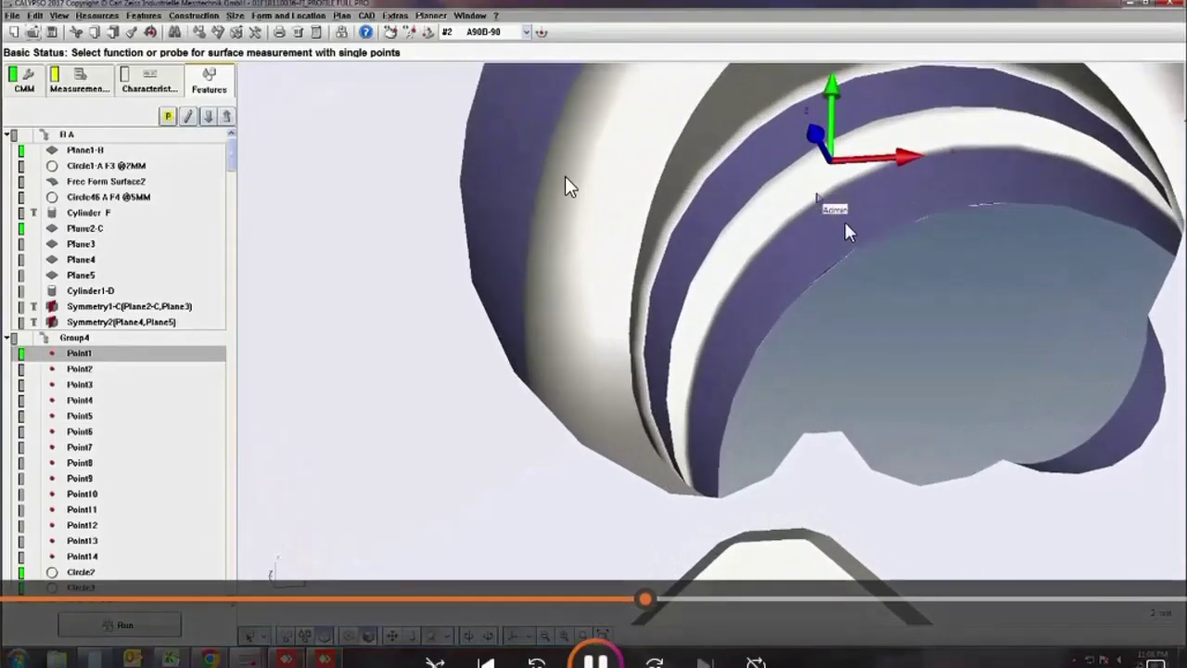
mouse_move(844, 219)
middle_mouse_down()
mouse_move(803, 295)
mouse_move(670, 381)
mouse_move(742, 301)
mouse_move(805, 57)
mouse_move(774, 404)
middle_mouse_up()
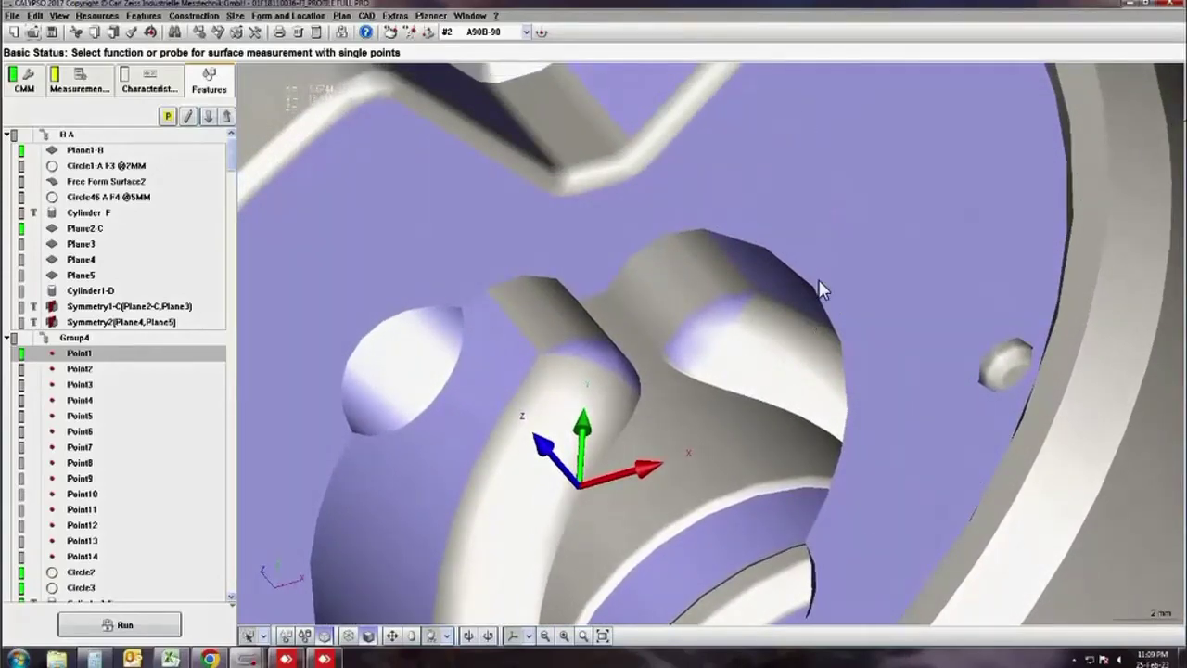
scroll(816, 315, "up", 3)
scroll(835, 305, "up", 3)
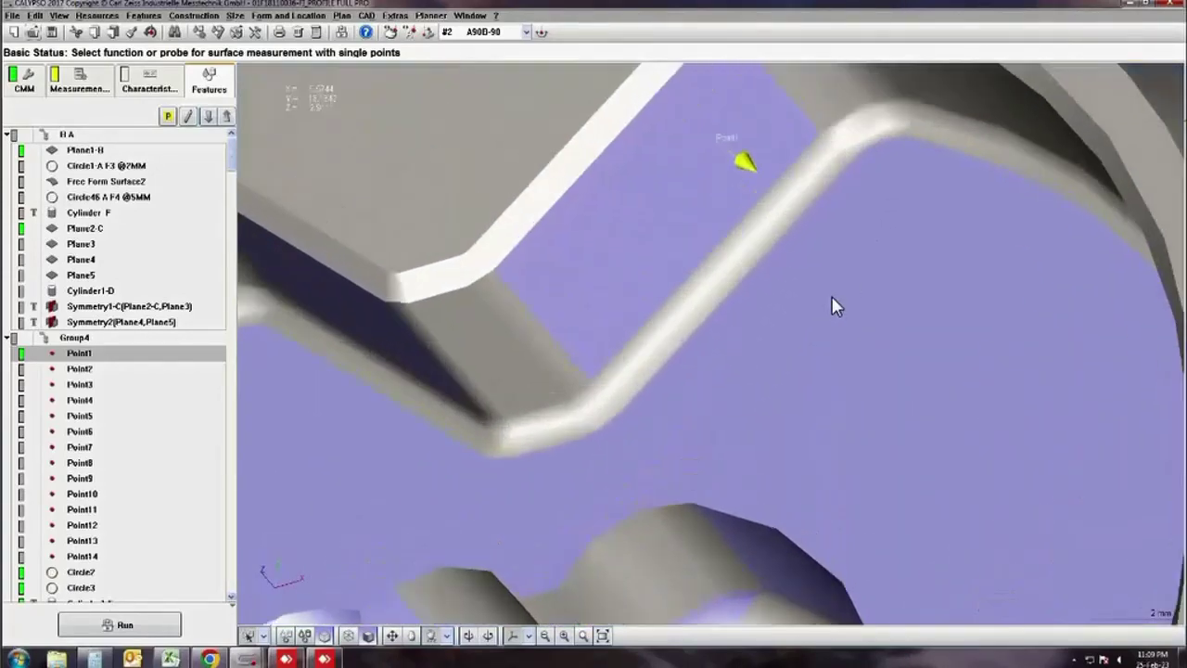
left_click(869, 213)
left_click(78, 353)
left_click(366, 16)
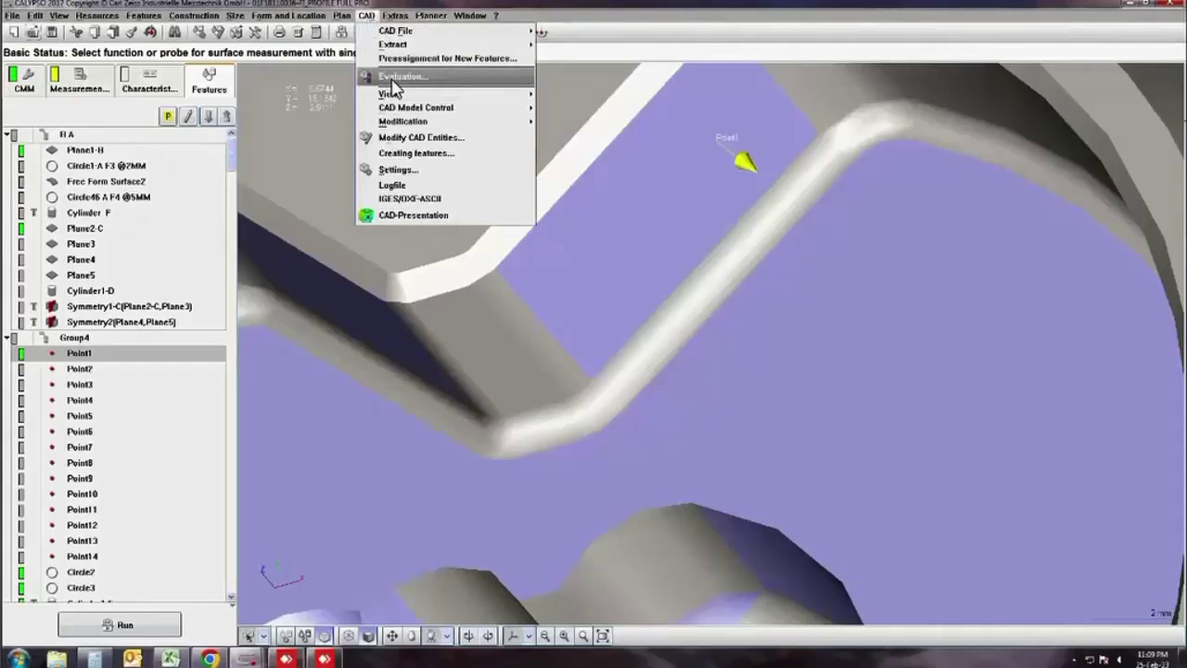
- Set Results Presentation to show the overall Result and drag the window beside the feature tree
left_click(397, 77)
left_click(23, 146)
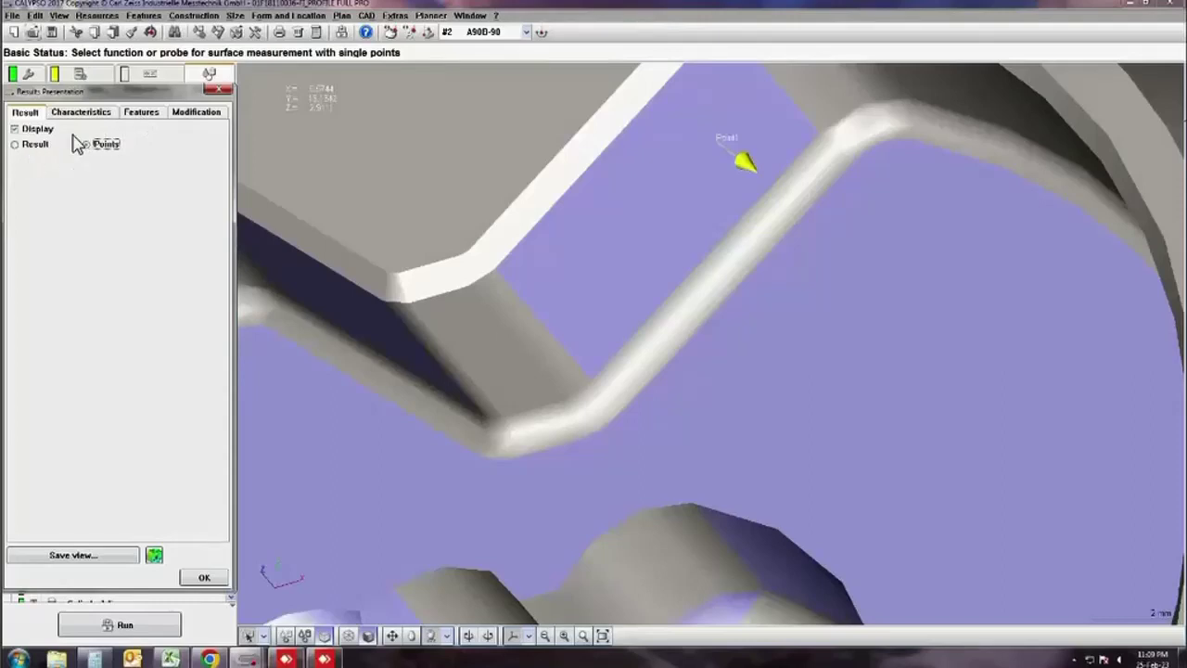
left_click(34, 148)
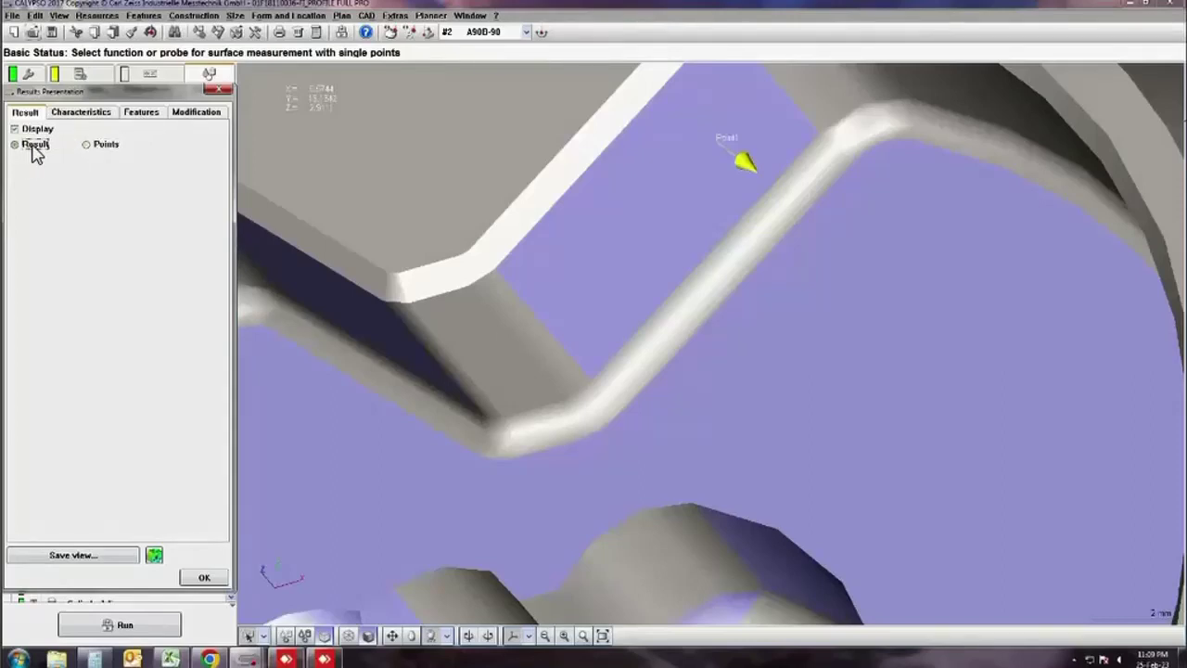
left_click_drag(82, 106, 170, 118)
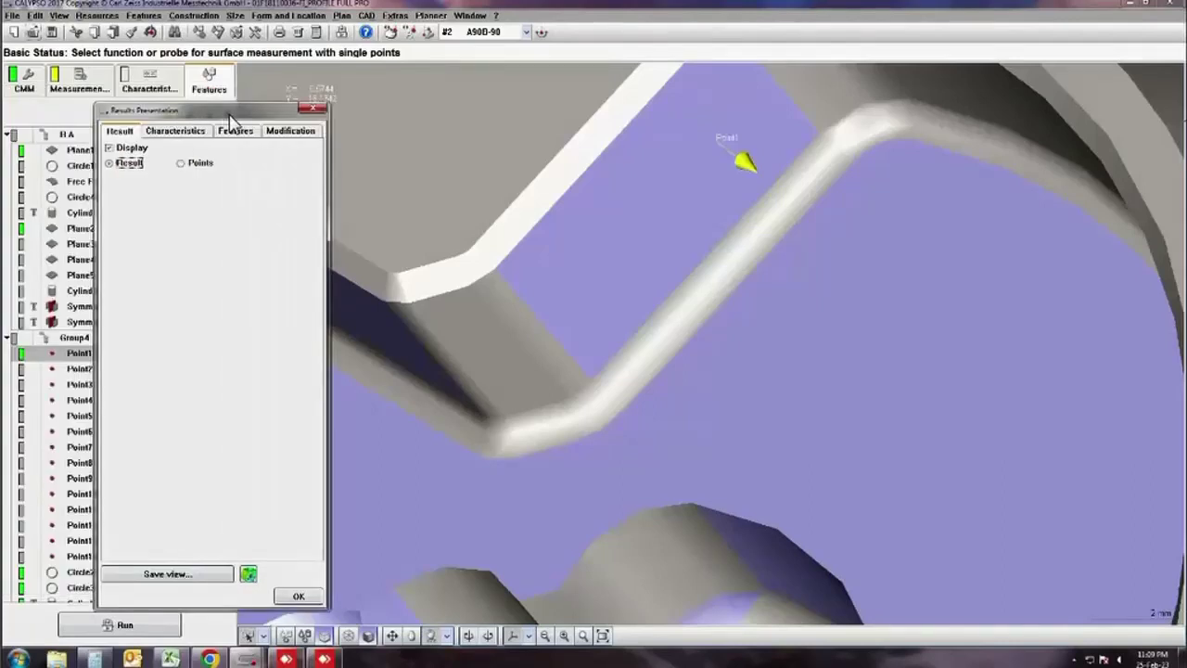
- Turn on feature banners that include the deviation
left_click_drag(170, 118, 374, 134)
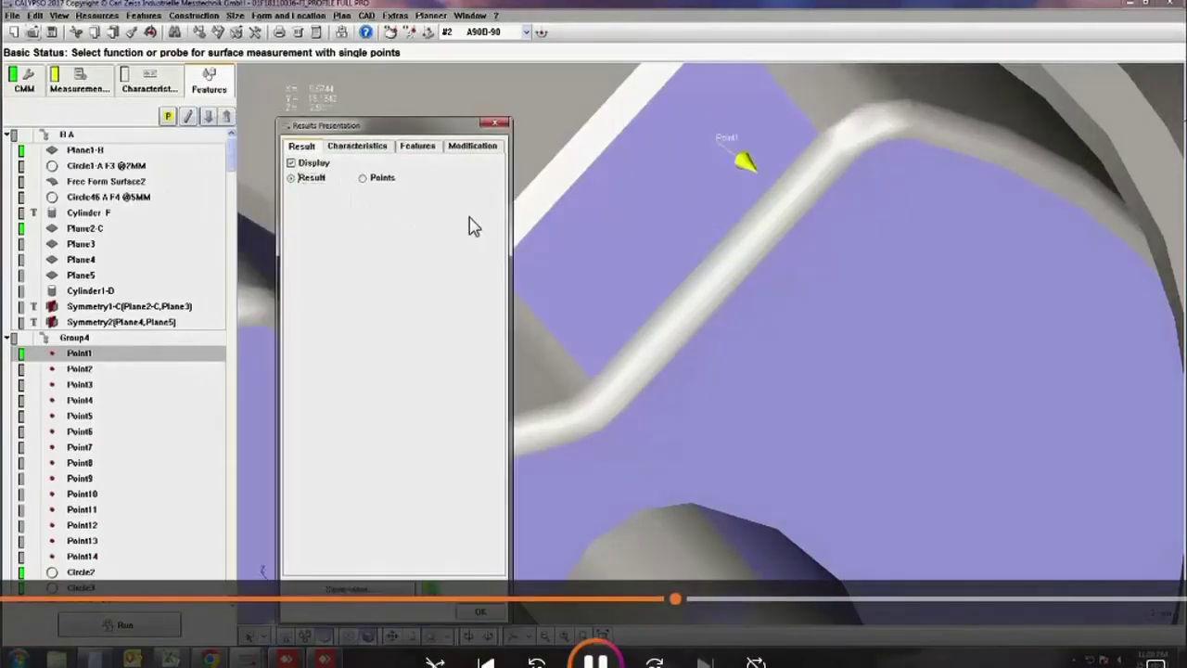
left_click(365, 151)
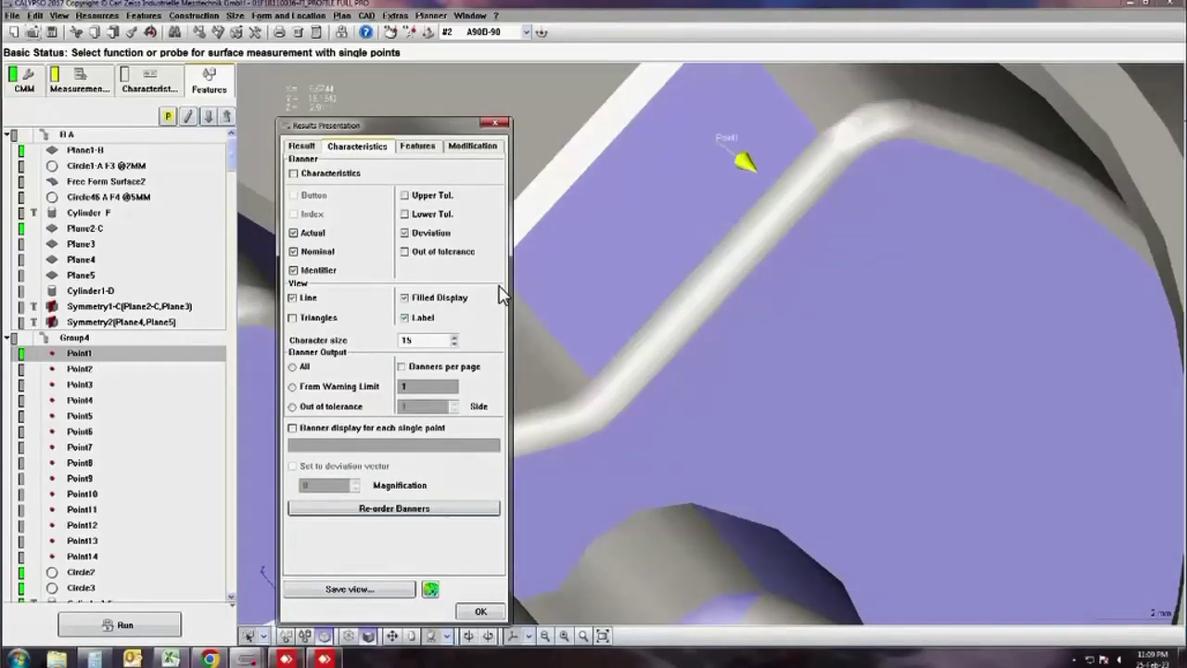
left_click(426, 150)
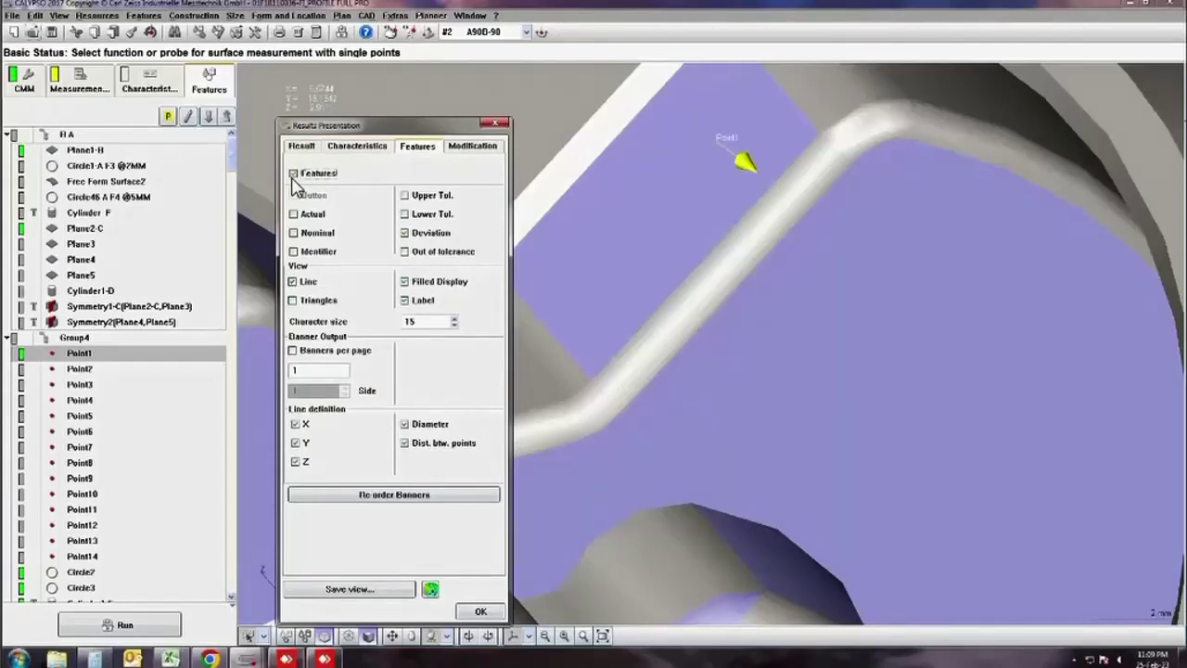
left_click(293, 174)
left_click(403, 233)
left_click(305, 148)
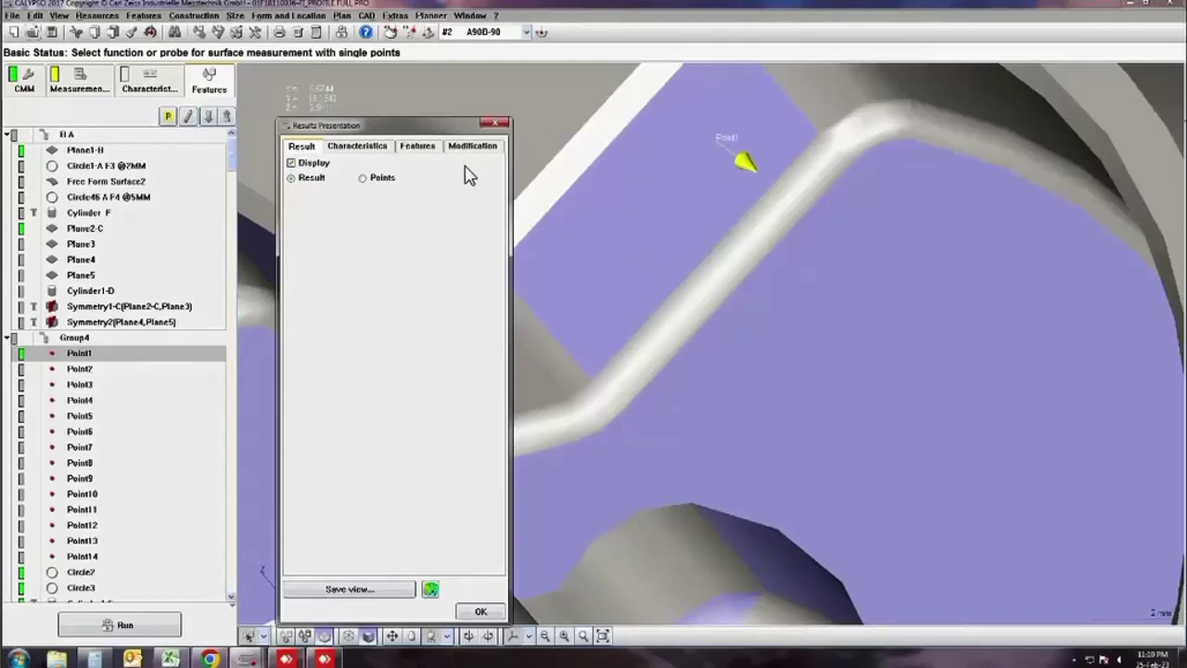
- Turn on banners for characteristics
left_click(357, 147)
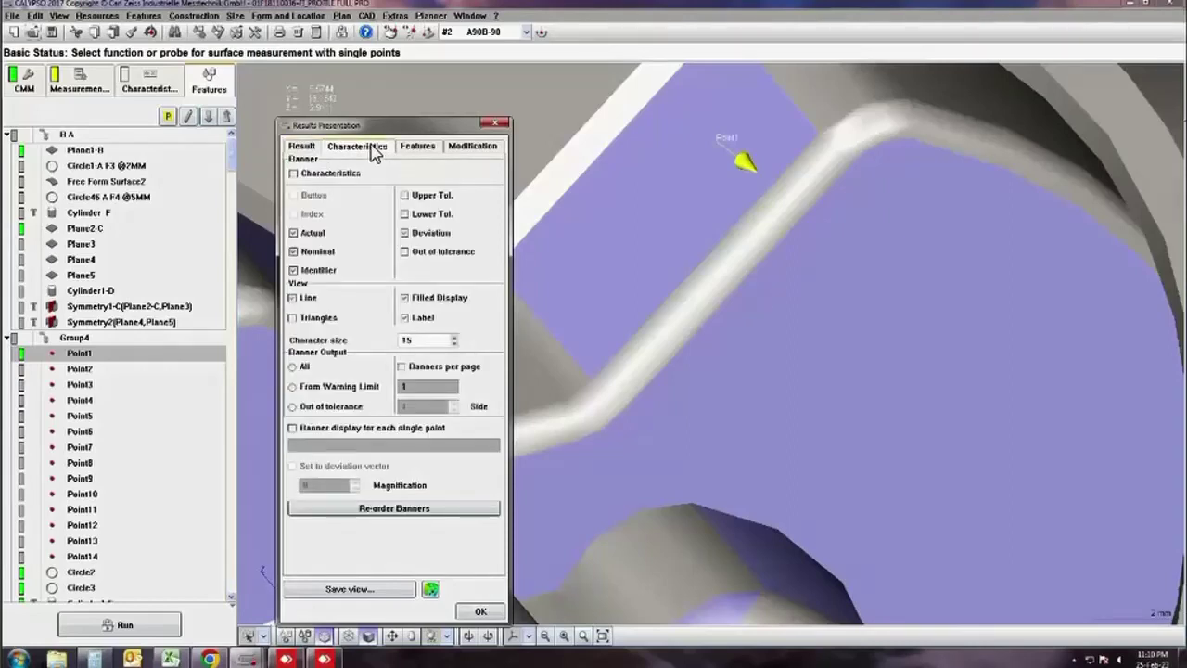
left_click(297, 175)
left_click(307, 150)
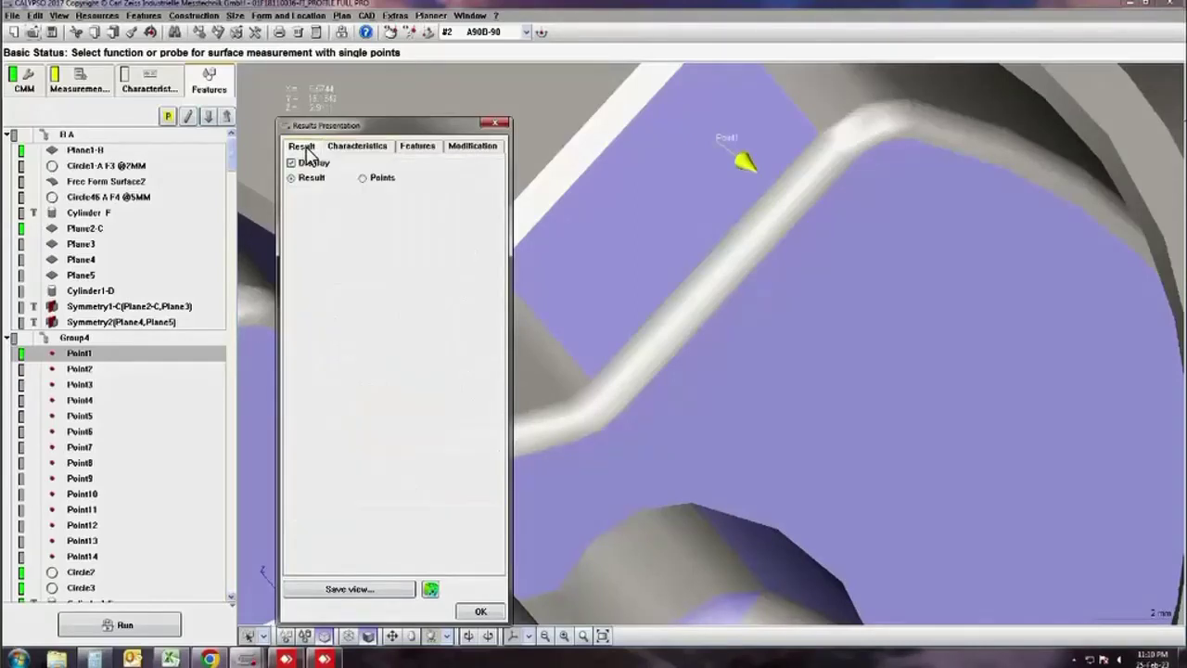
left_click(415, 150)
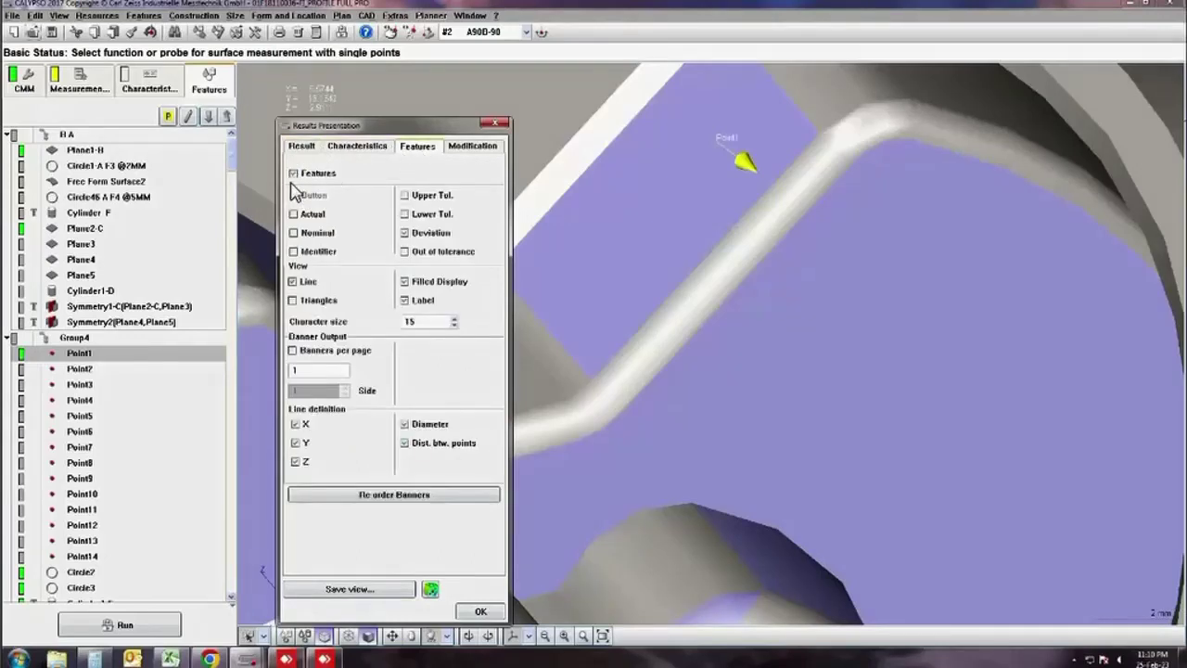
- Enable Use Correction Points in the modification options and apply the settings with OK
left_click(480, 150)
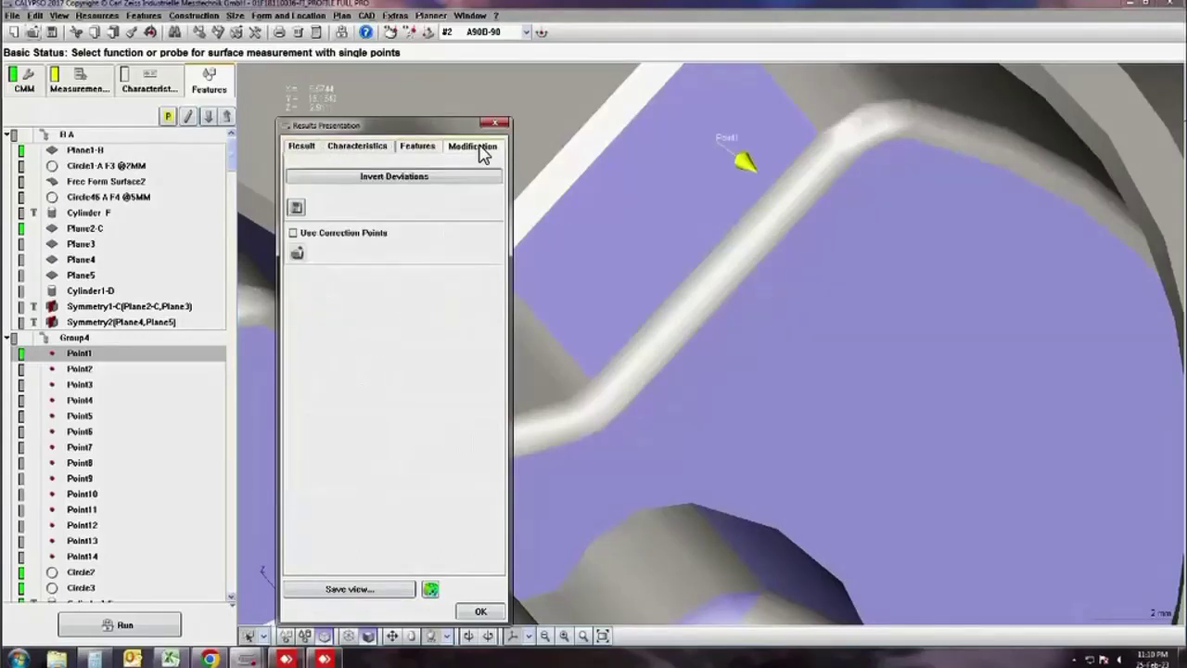
left_click(324, 240)
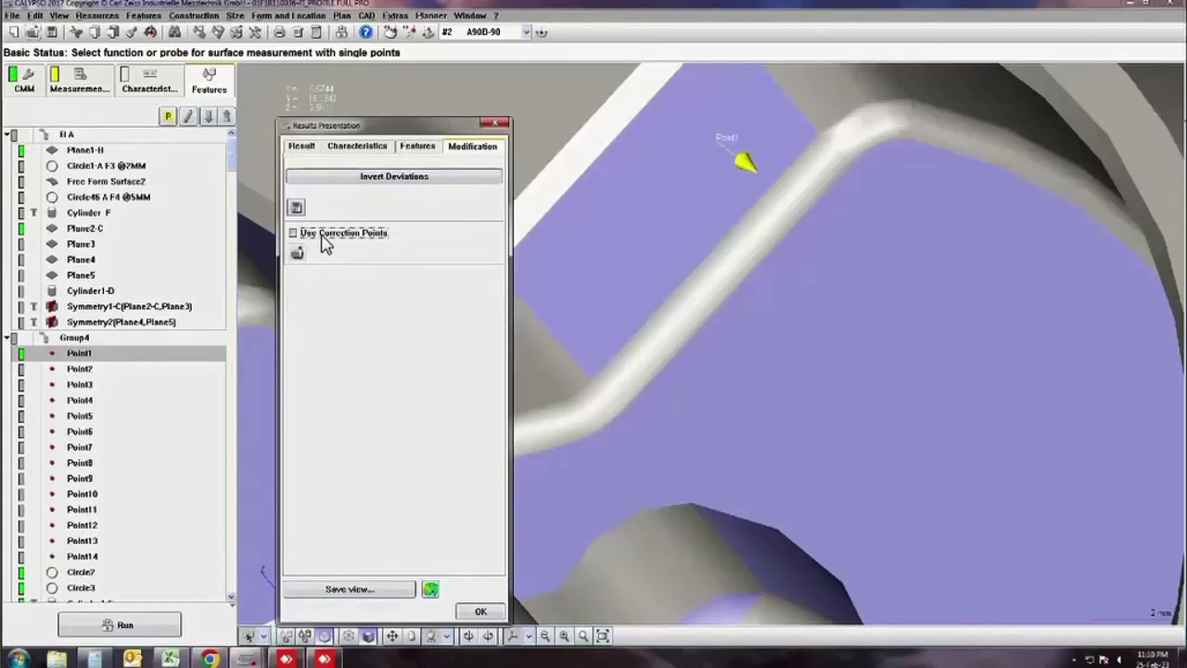
left_click(293, 233)
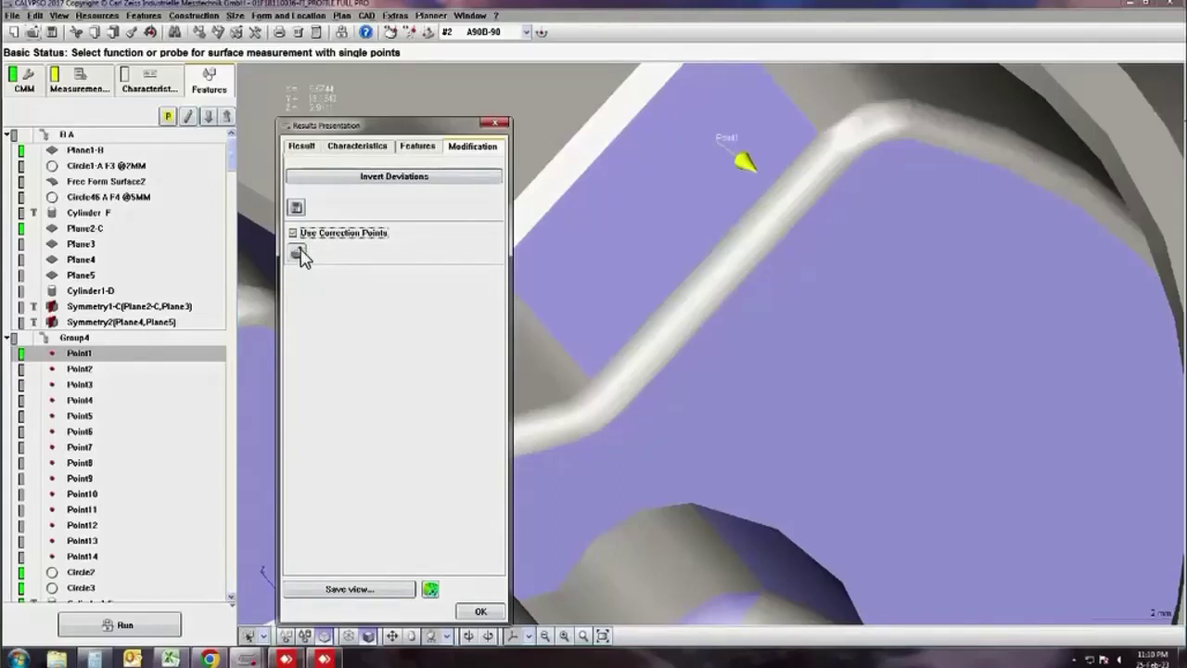
left_click(419, 149)
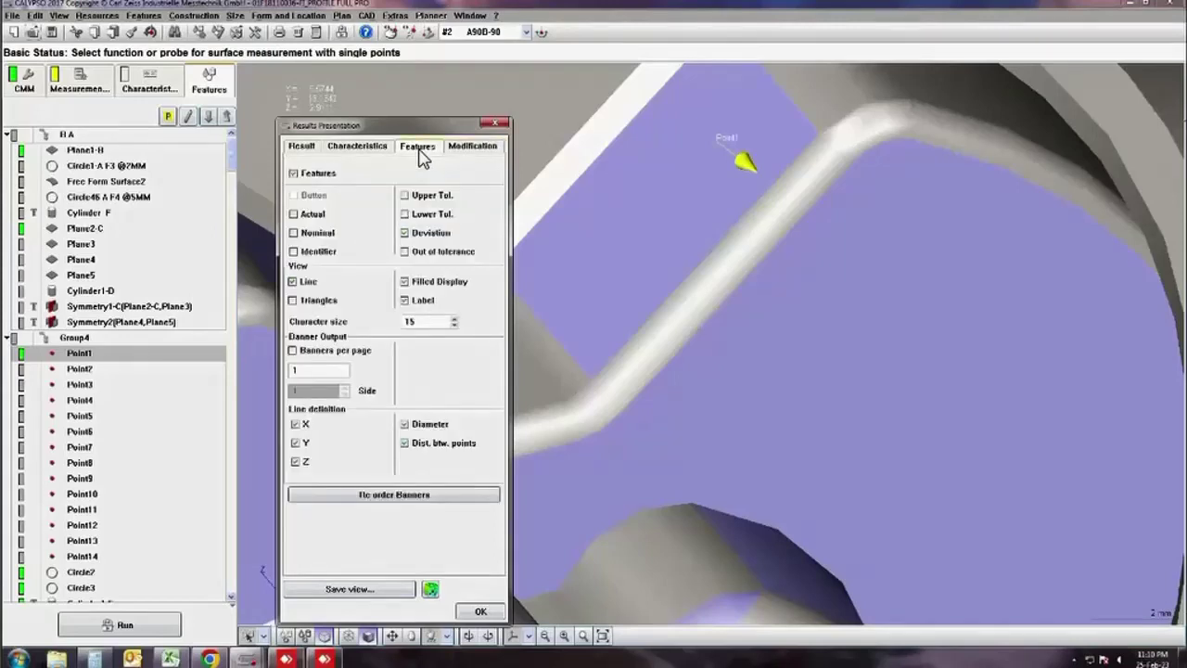
left_click(363, 156)
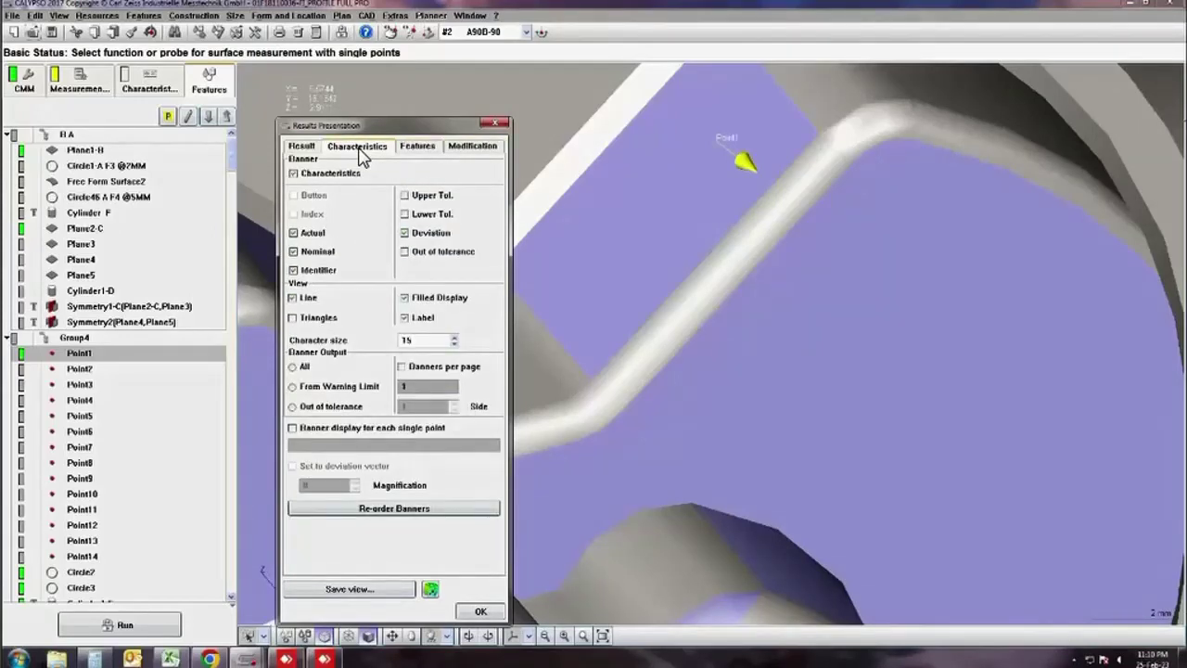
left_click(304, 149)
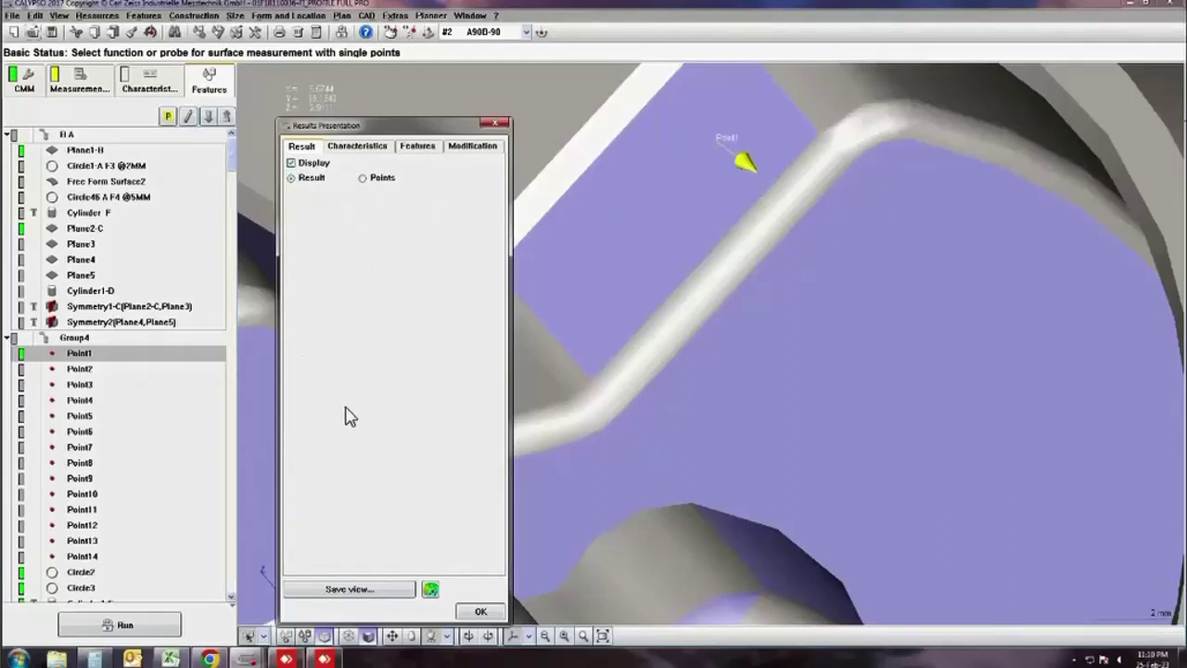
left_click(481, 612)
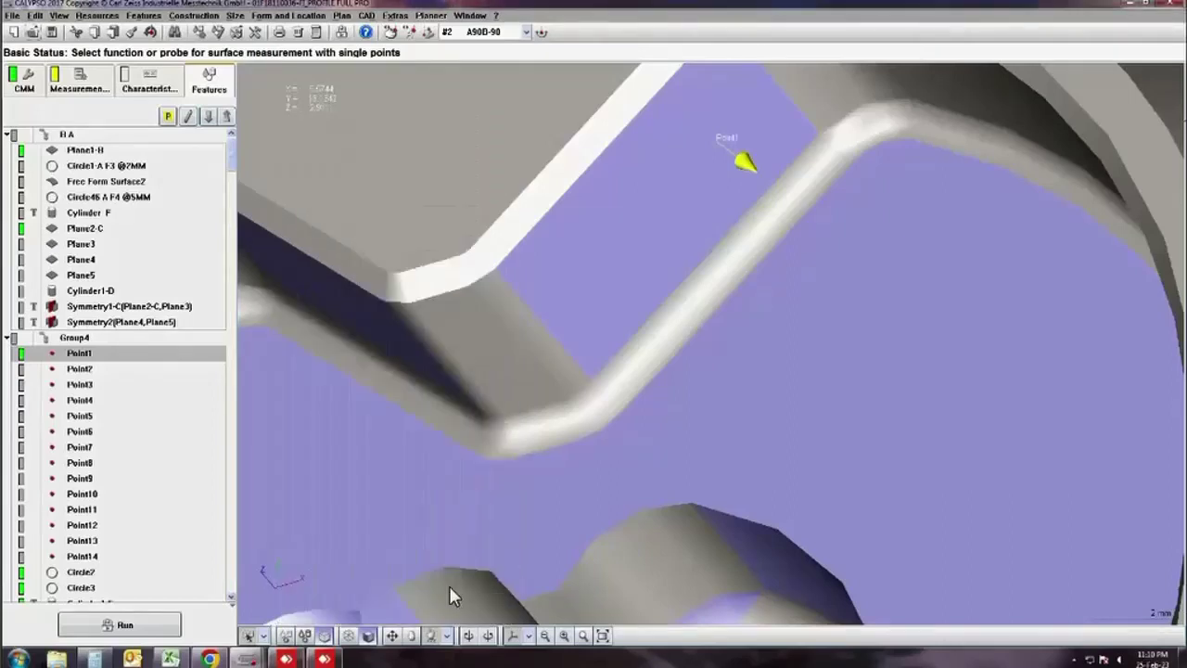
- Mark Point2 and then Point1 on the model
scroll(97, 394, "down", 2)
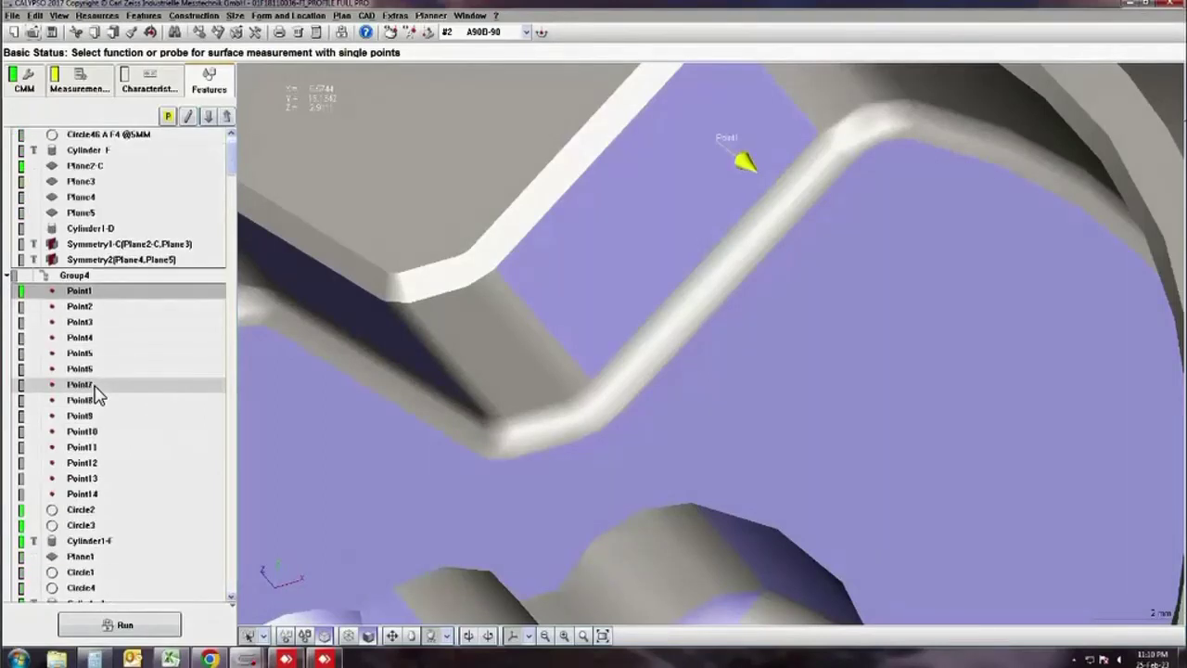
scroll(97, 394, "down", 1)
scroll(97, 394, "down", 2)
scroll(133, 363, "down", 2)
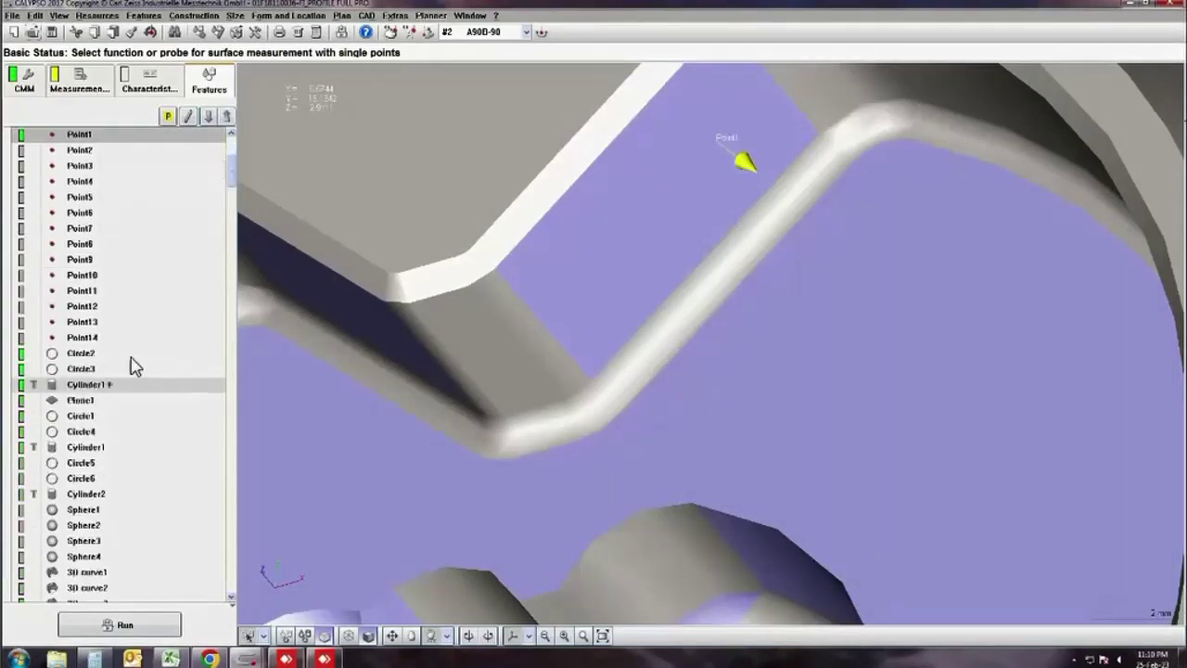
scroll(88, 278, "up", 2)
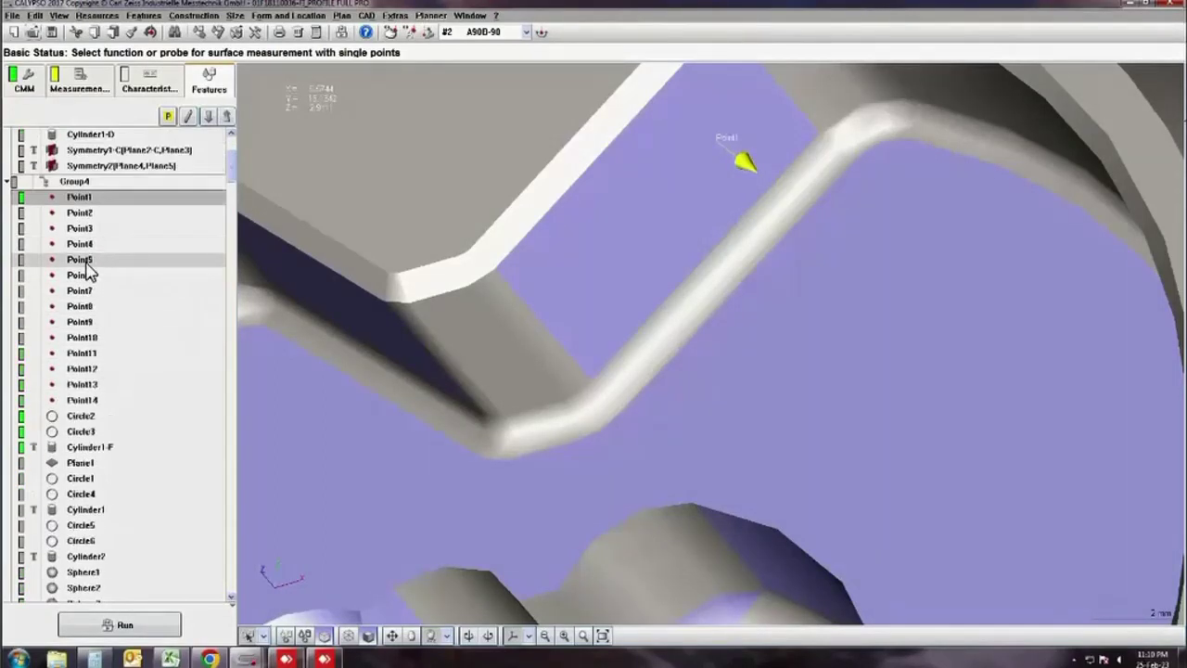
scroll(91, 280, "up", 2)
left_click(88, 273)
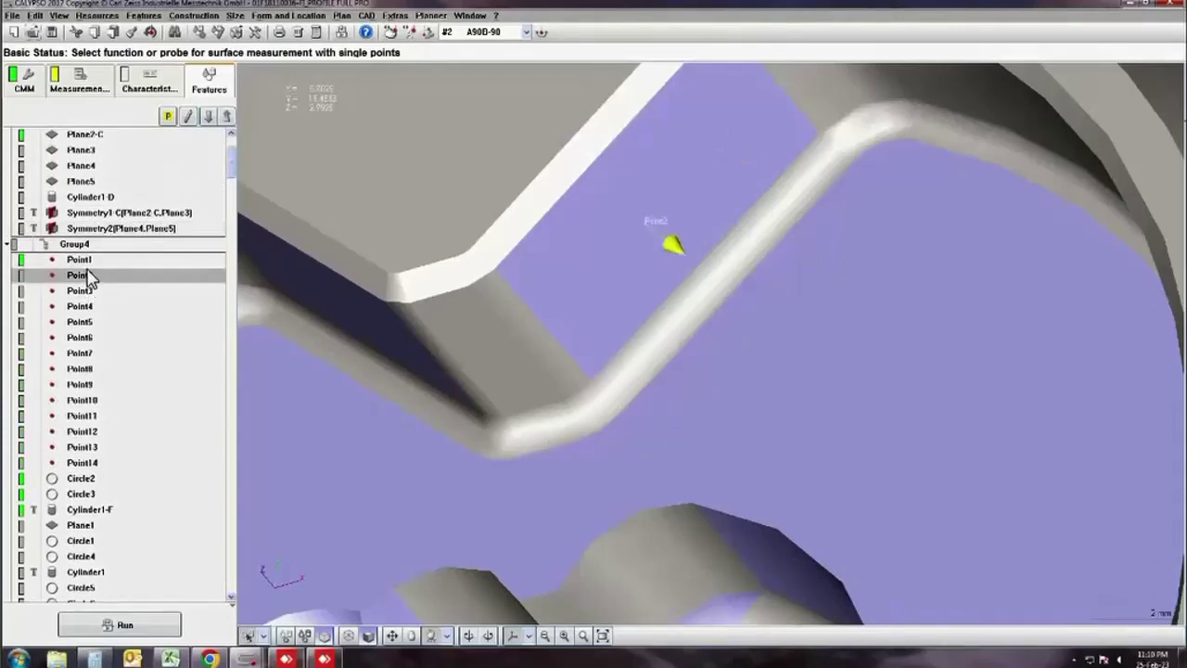
left_click(84, 263)
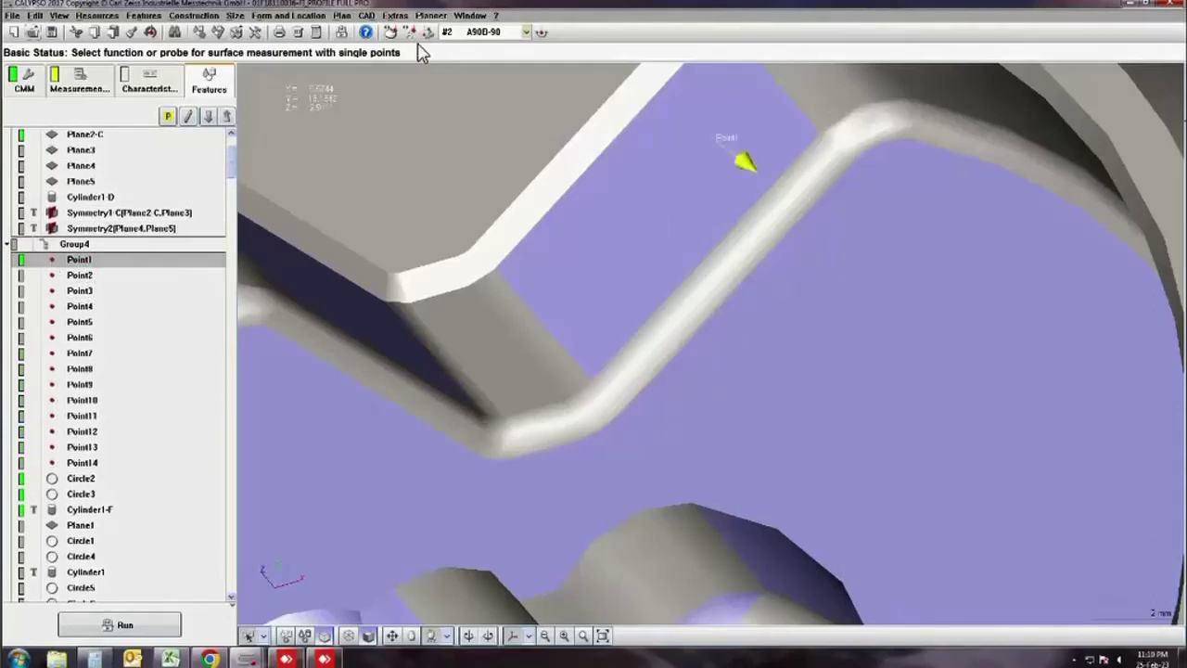
- In the characteristics list, select Group_P, Profile_P1 and Profile_P2 to show the deviation colour scale
left_click(150, 82)
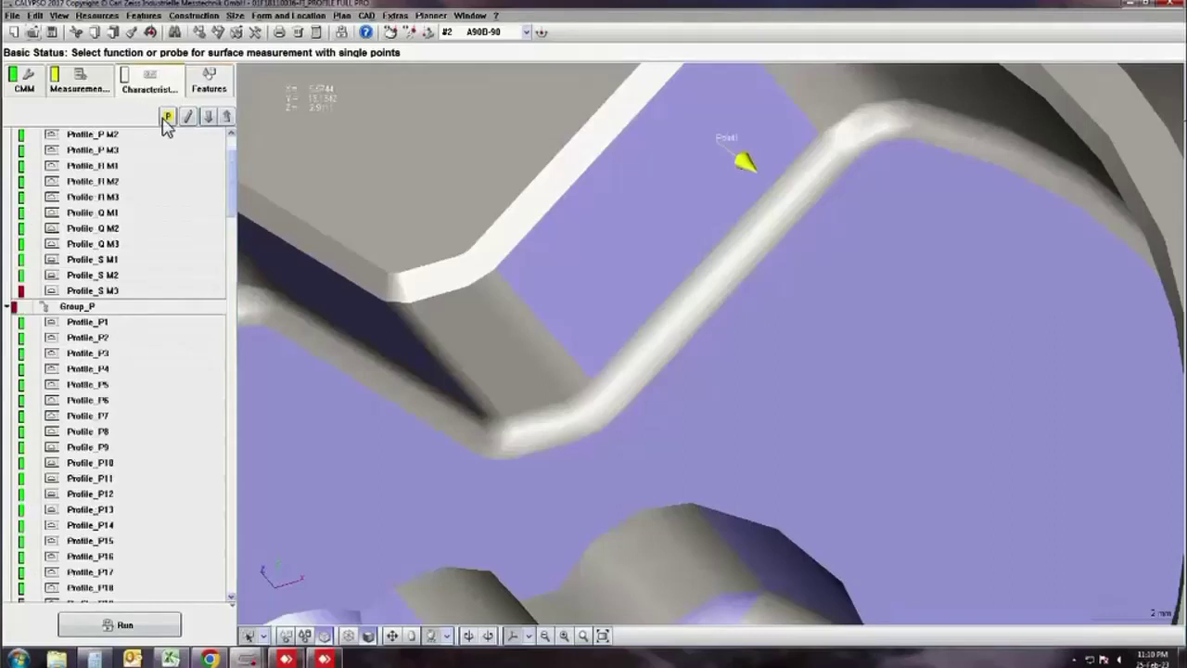
left_click(81, 308)
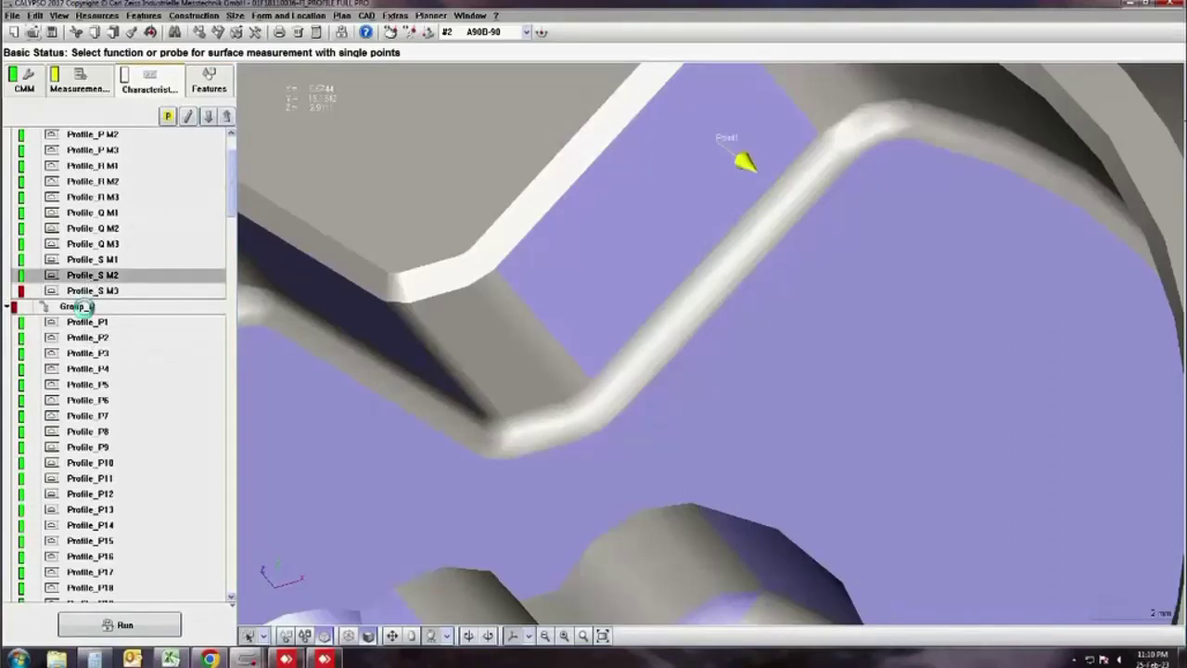
left_click(86, 323)
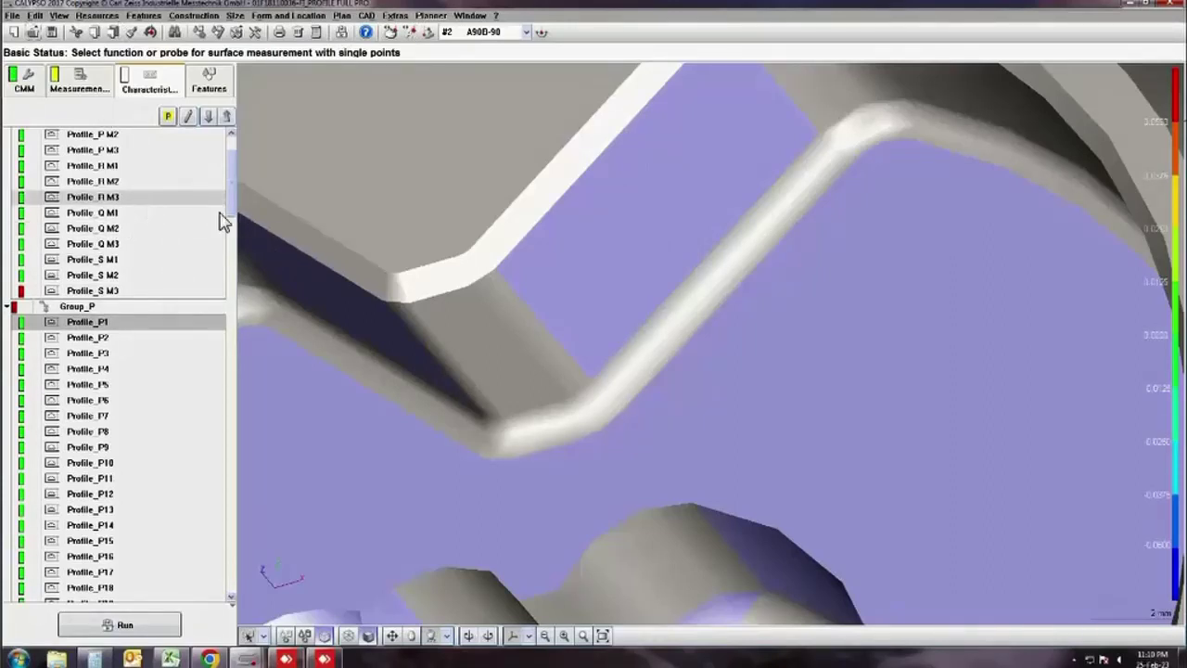
left_click_drag(234, 182, 231, 416)
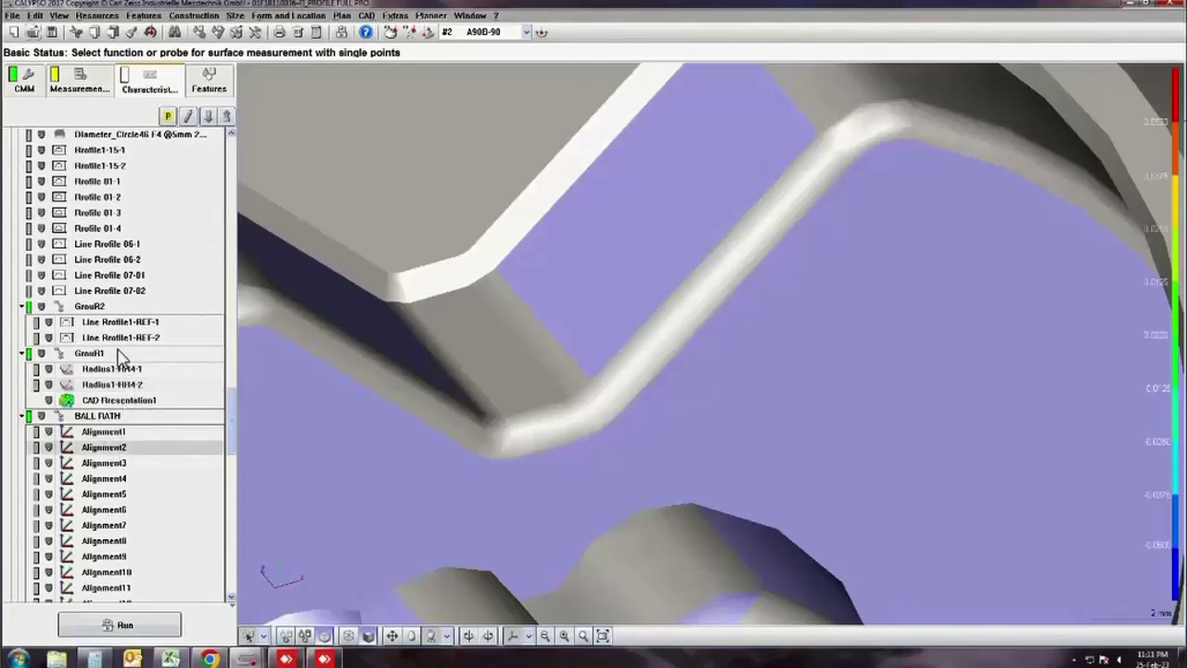
scroll(116, 355, "up", 1)
scroll(116, 356, "up", 2)
scroll(139, 350, "up", 5)
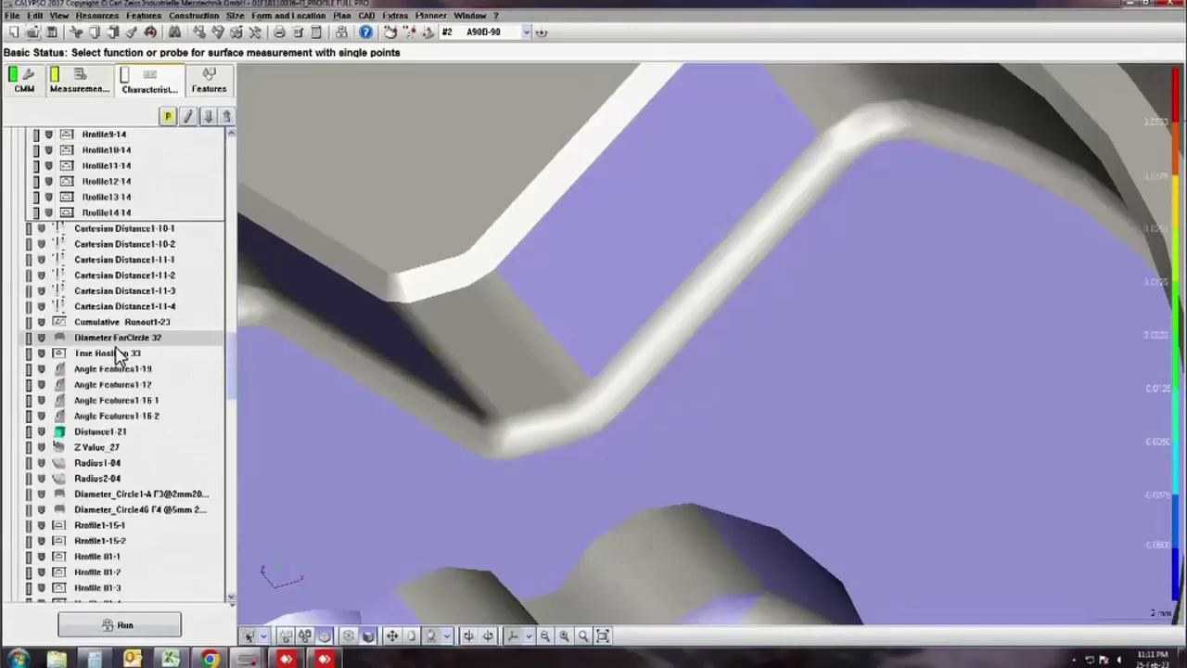
scroll(195, 338, "up", 3)
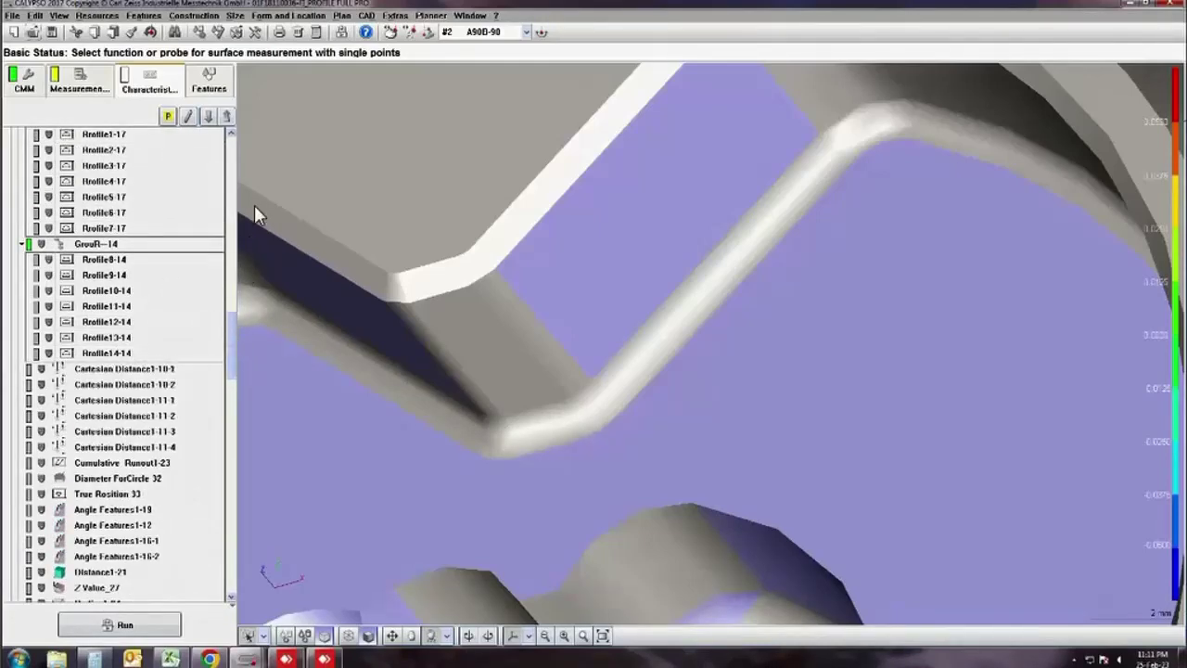
scroll(258, 215, "up", 6)
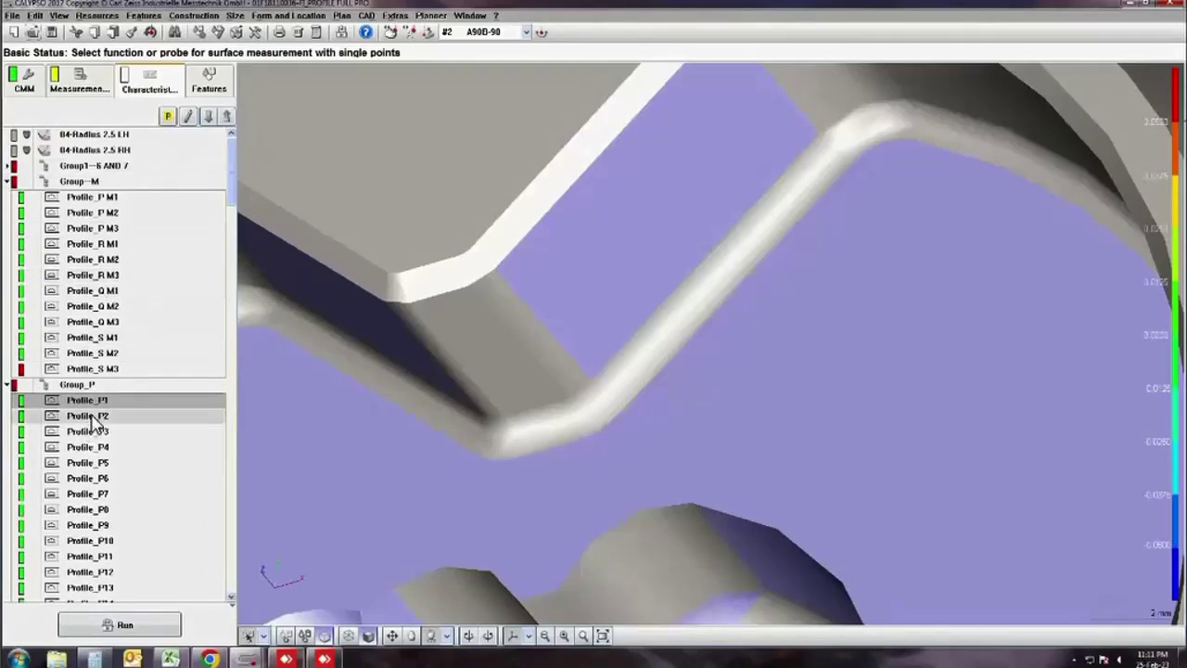
left_click(134, 420)
- Orbit and zoom in to inspect the part's hub and rim
scroll(951, 346, "down", 2)
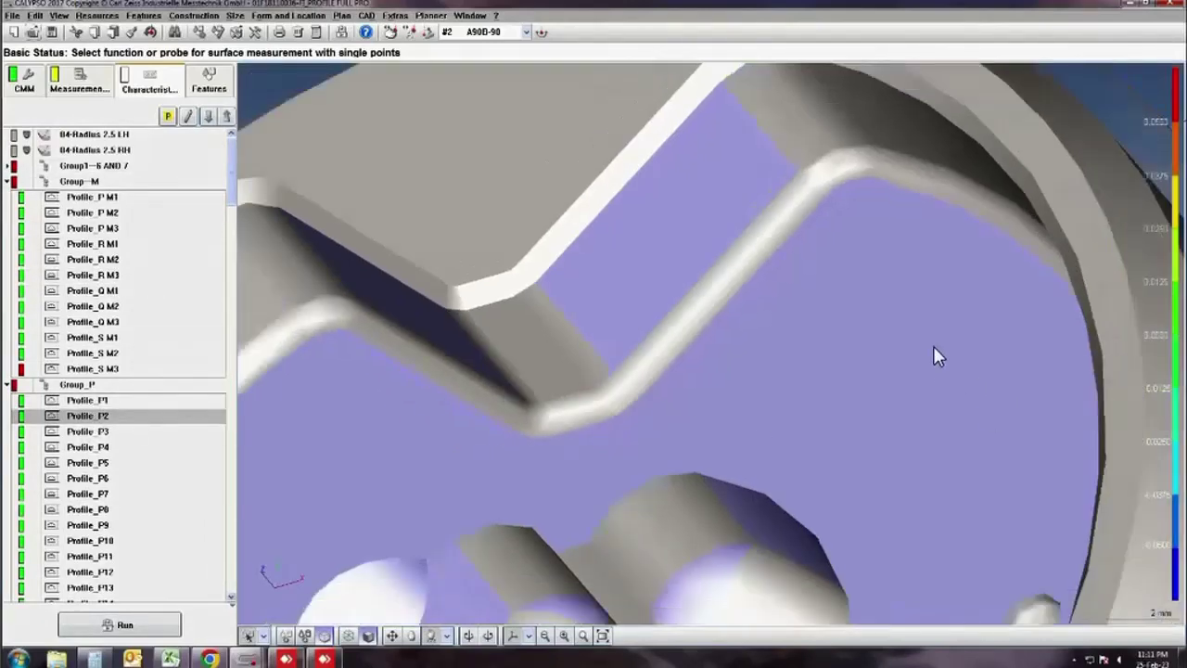
scroll(871, 355, "down", 2)
scroll(732, 471, "down", 2)
mouse_move(733, 471)
middle_mouse_down()
mouse_move(713, 425)
mouse_move(835, 325)
middle_mouse_up()
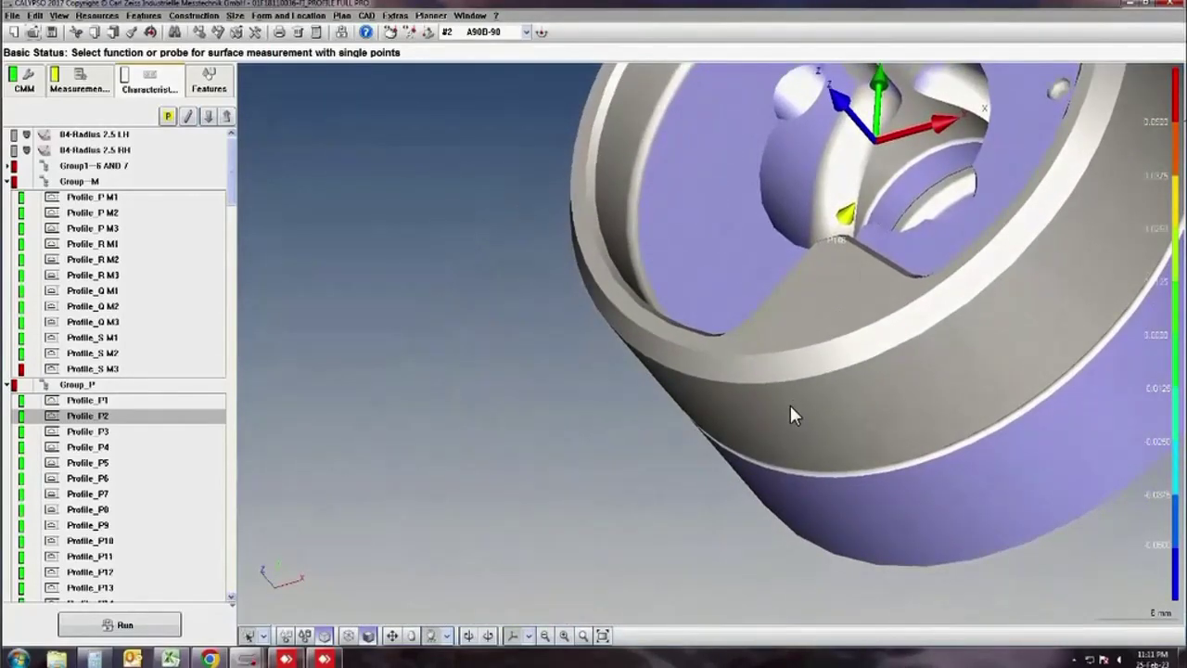
middle_click_drag(790, 404, 750, 413)
scroll(749, 420, "up", 2)
scroll(760, 435, "up", 2)
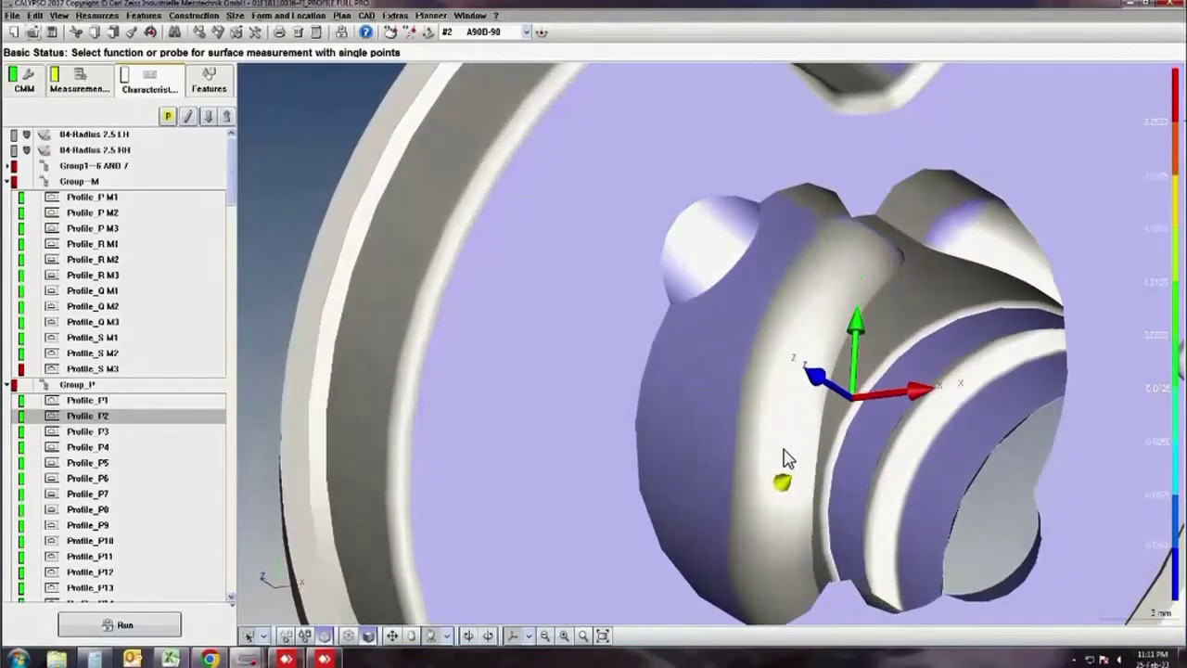
mouse_move(779, 463)
middle_mouse_down()
mouse_move(756, 297)
mouse_move(766, 412)
mouse_move(807, 264)
mouse_move(808, 360)
middle_mouse_up()
scroll(808, 367, "up", 2)
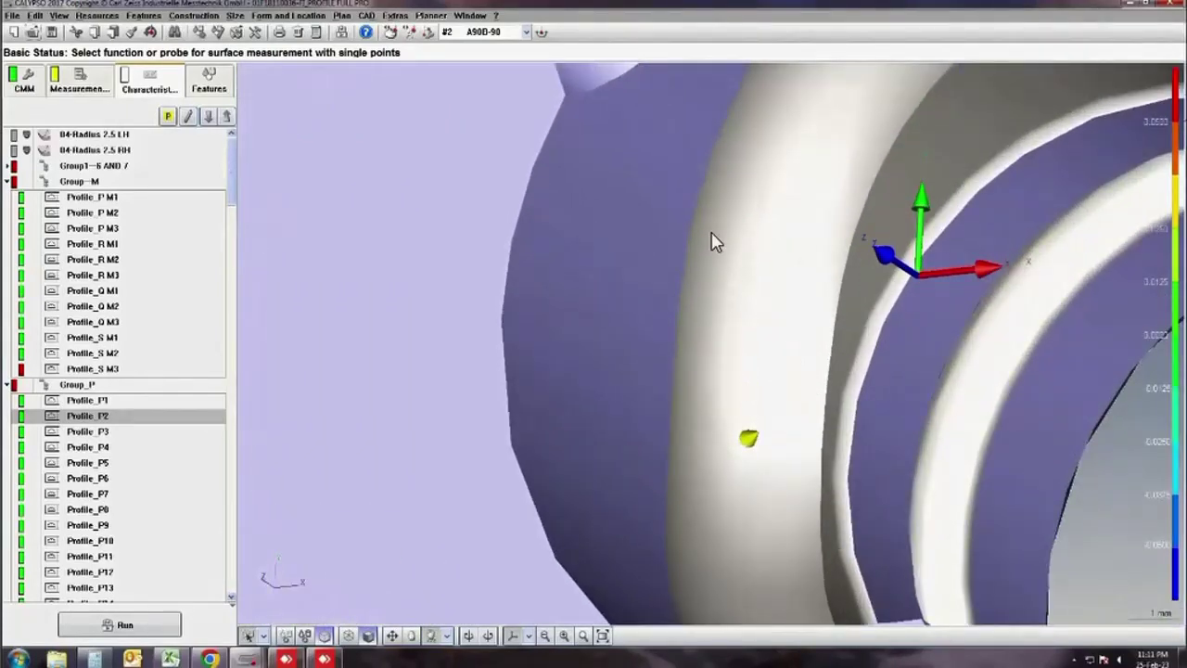
- Open Results Presentation via CAD > Evaluation and view the bore from another angle
left_click(366, 16)
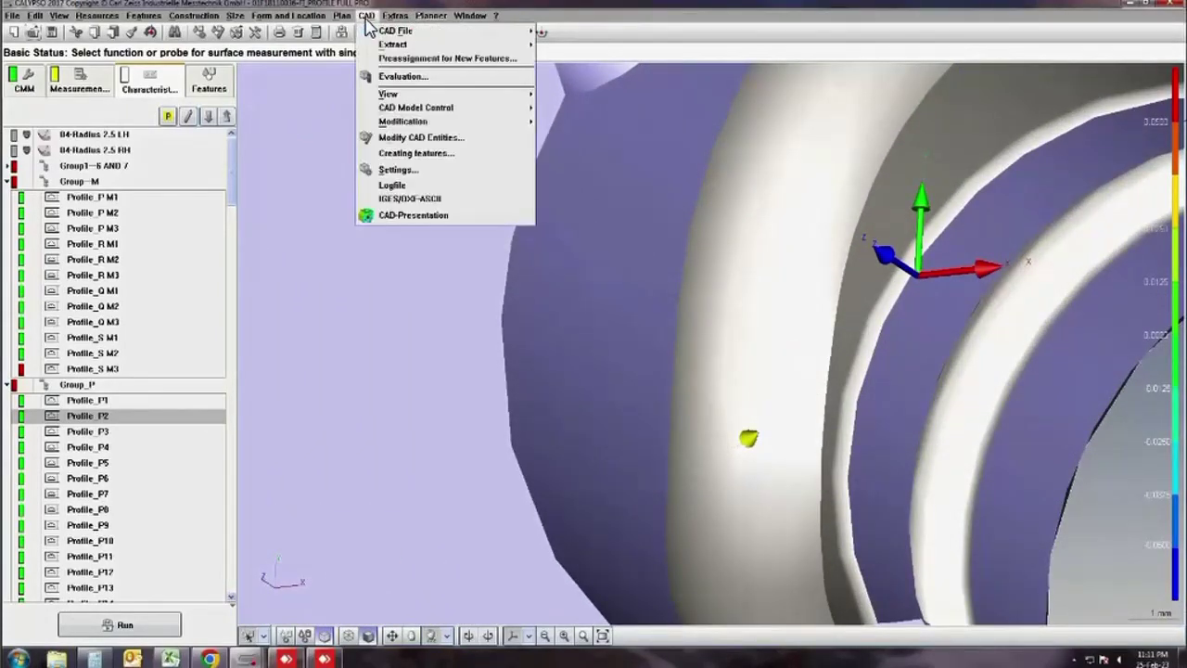
left_click(421, 79)
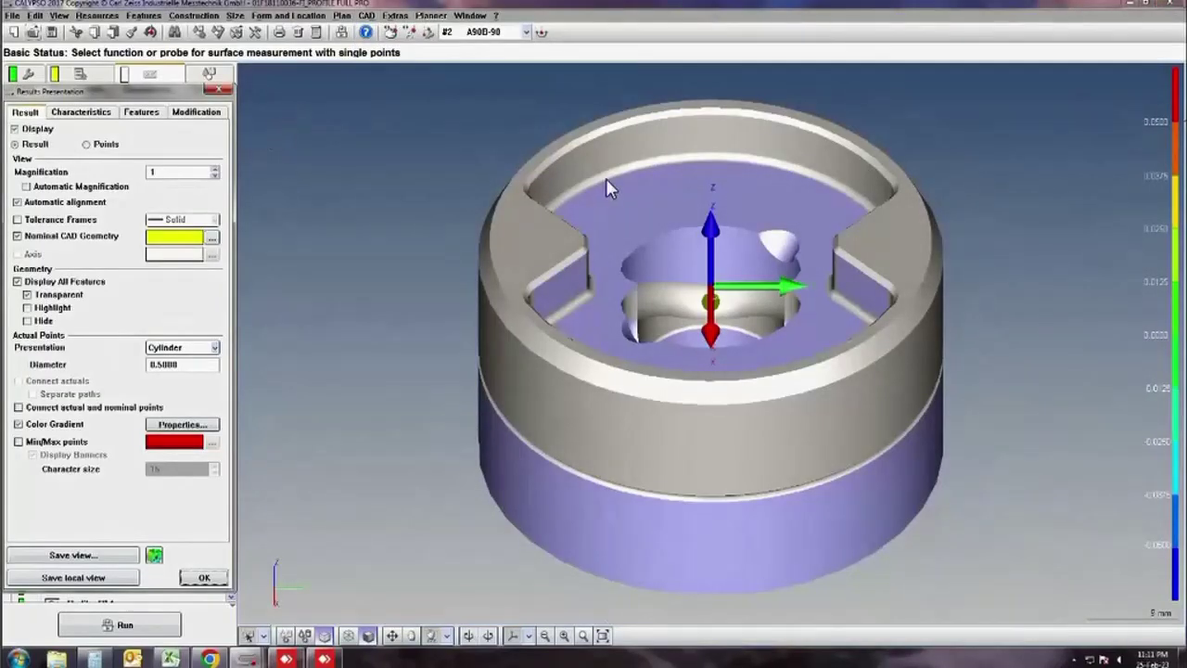
mouse_move(686, 200)
middle_mouse_down()
mouse_move(643, 339)
mouse_move(682, 206)
middle_mouse_up()
scroll(682, 260, "up", 2)
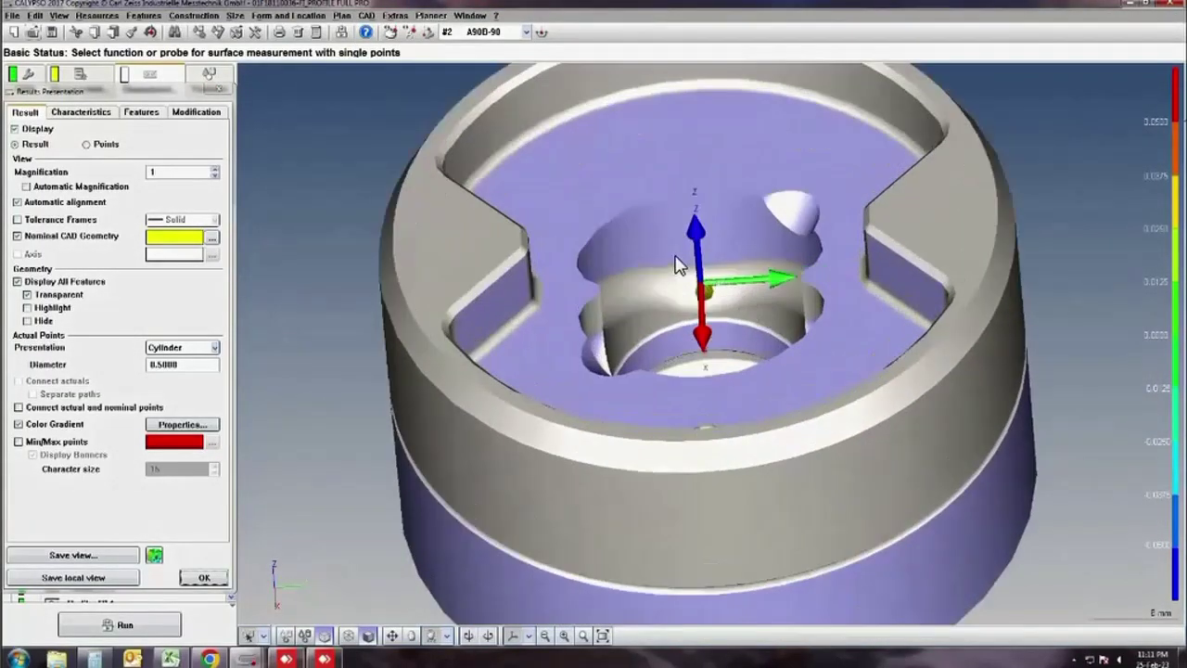
scroll(682, 260, "up", 2)
scroll(705, 264, "up", 2)
mouse_move(719, 266)
middle_mouse_down()
mouse_move(753, 276)
mouse_move(726, 274)
mouse_move(920, 252)
mouse_move(838, 275)
mouse_move(777, 352)
middle_mouse_up()
scroll(774, 350, "up", 2)
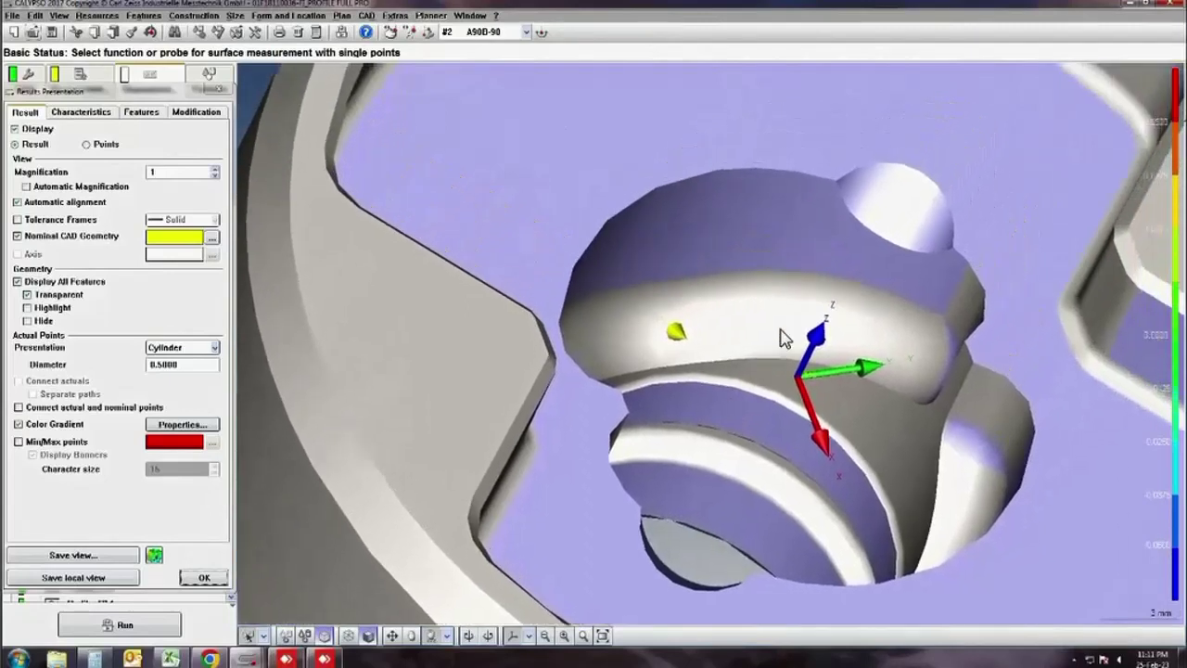
scroll(714, 302, "up", 2)
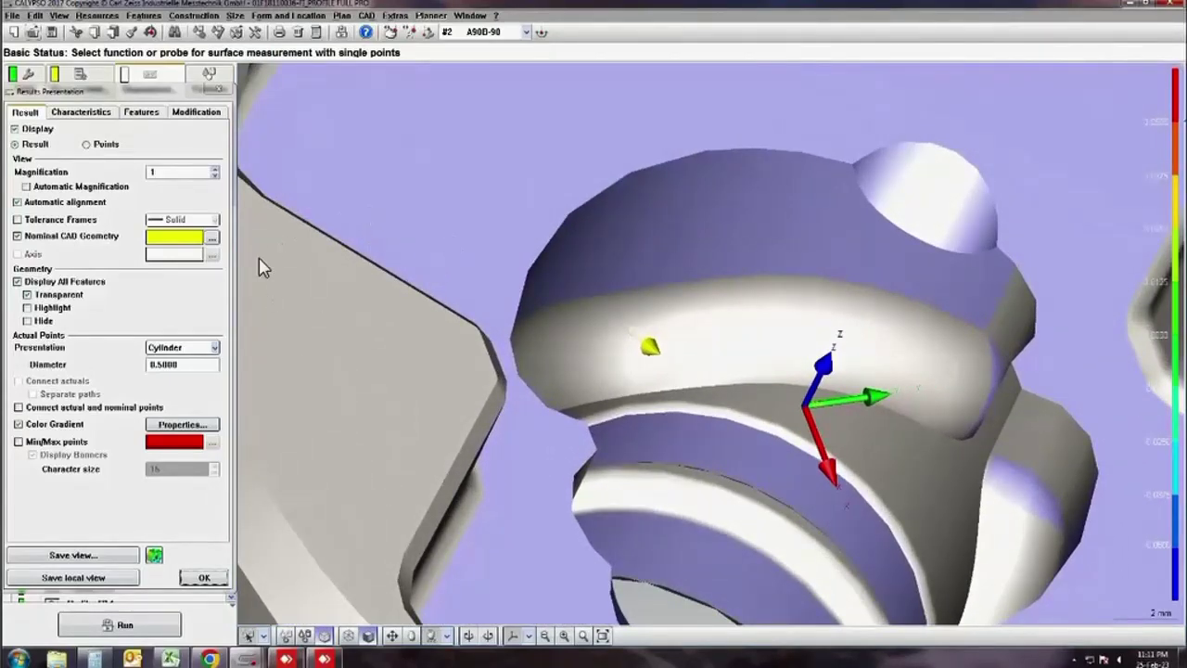
- Display the individual measured points as Spheres and move the panel off the part
left_click(87, 144)
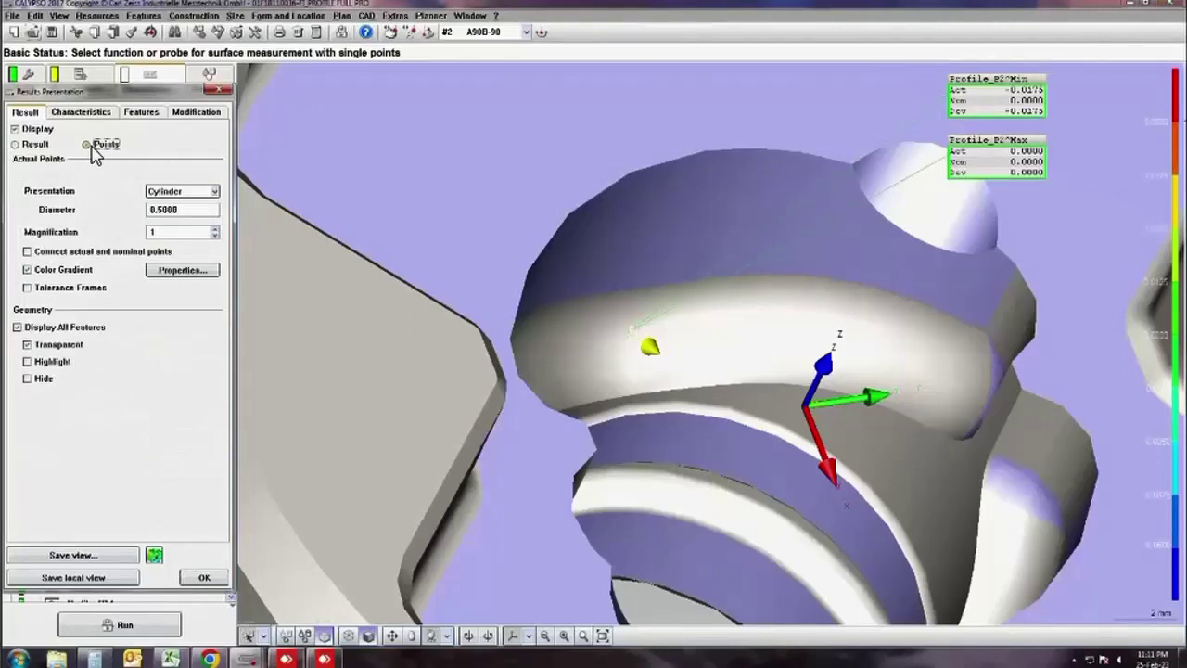
left_click(215, 192)
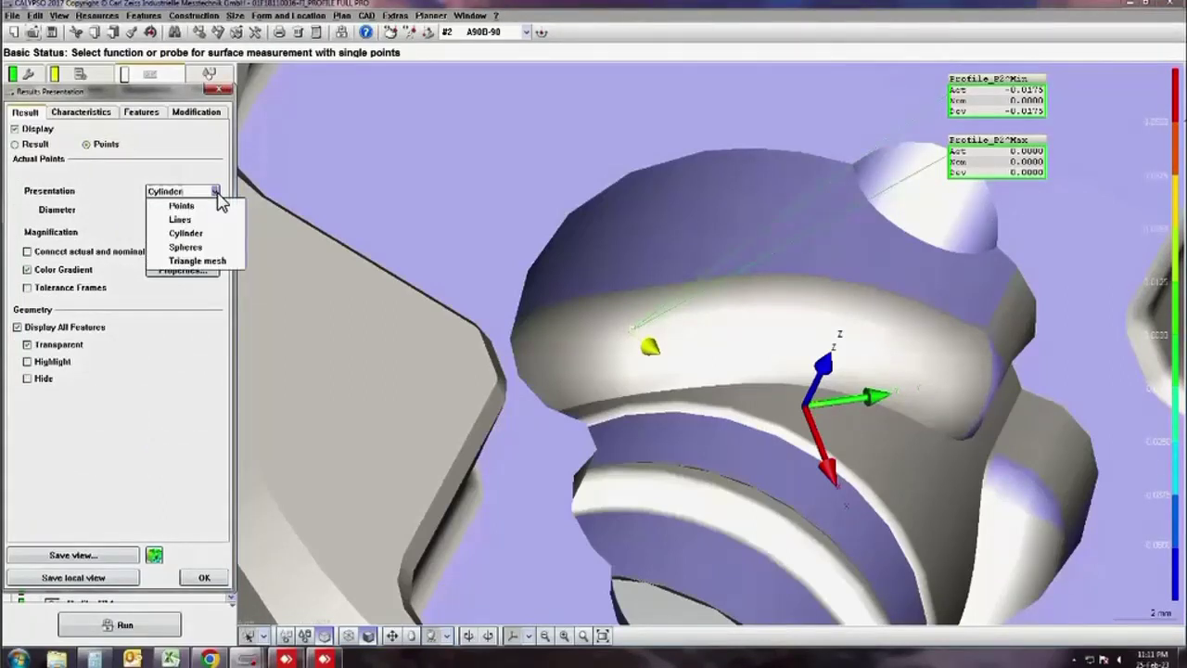
left_click(202, 252)
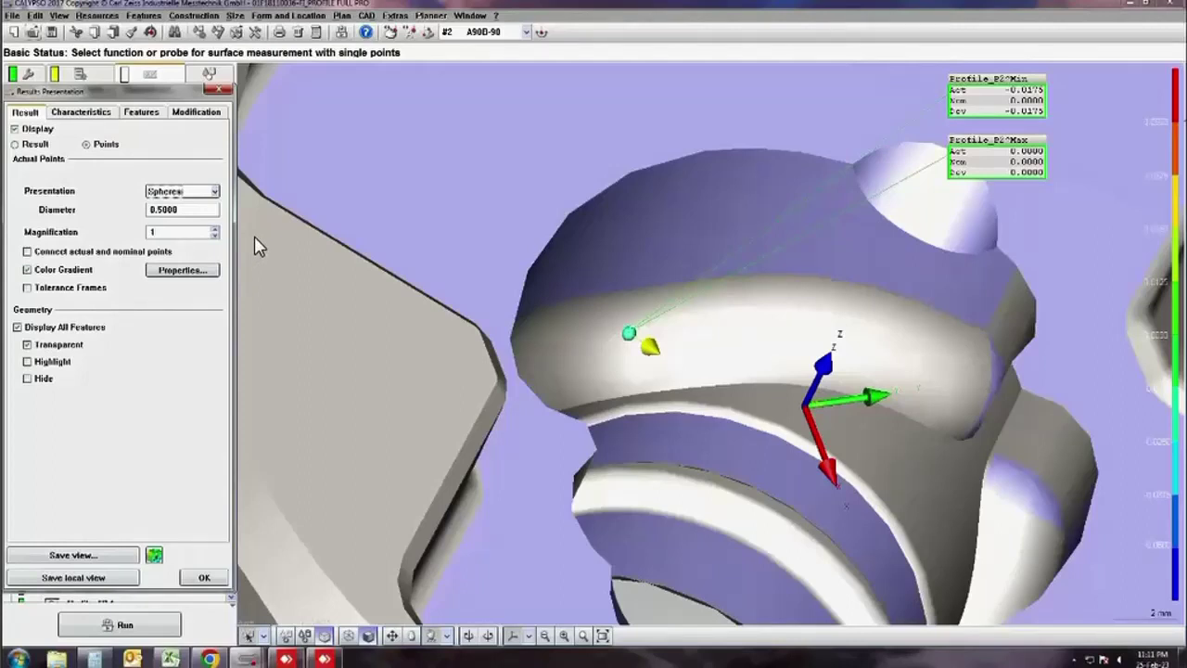
mouse_move(142, 95)
left_mouse_down()
mouse_move(492, 130)
mouse_move(394, 111)
left_mouse_up()
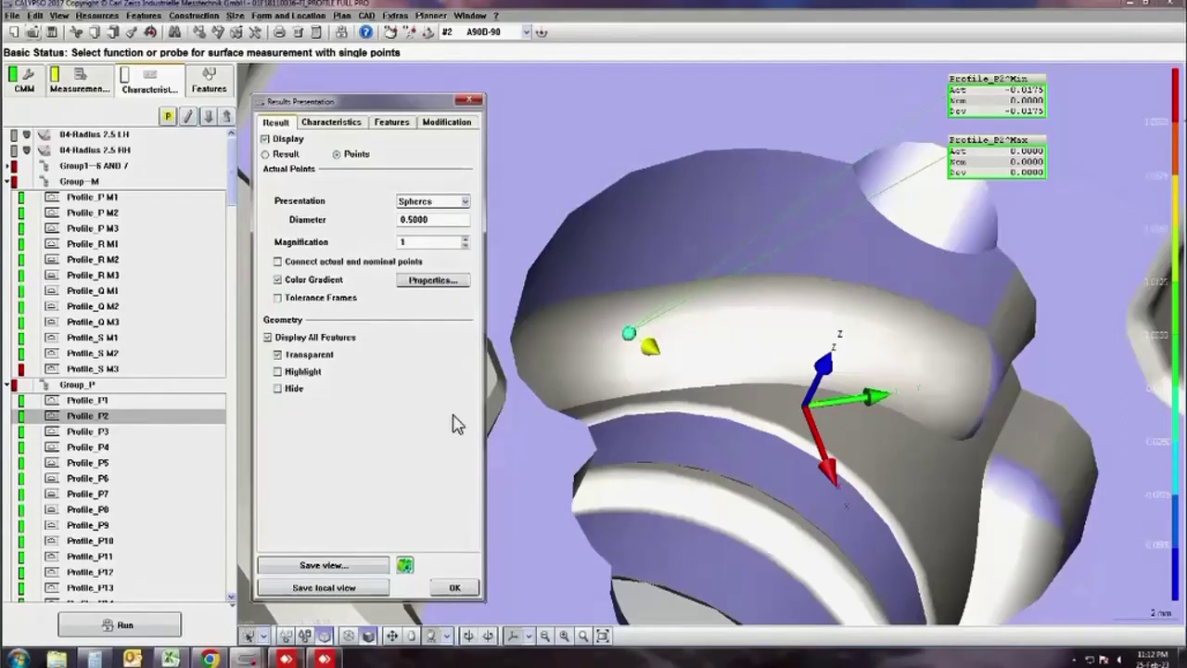
- Set magnification to 54 and the sphere diameter to 6
left_click(464, 241)
left_click(464, 240)
left_click(464, 240)
type("54")
double_click(420, 221)
type("6")
key("Return")
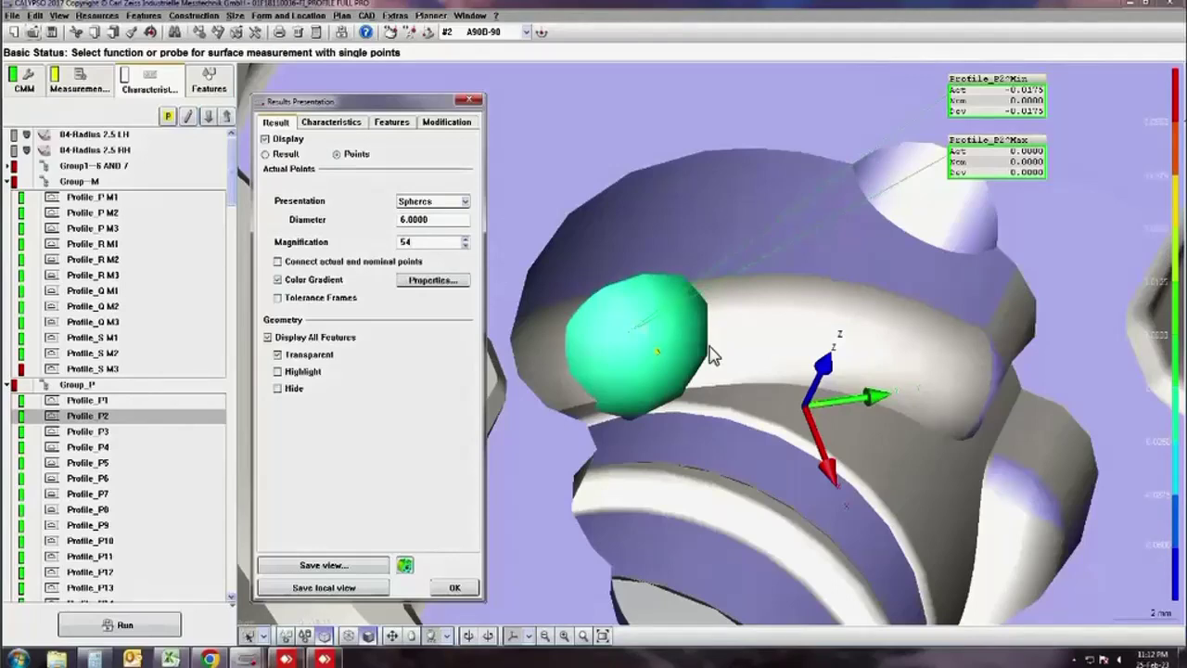
- Orbit around the enlarged sphere and select the Profile_P2 feature
middle_click_drag(700, 345, 488, 202)
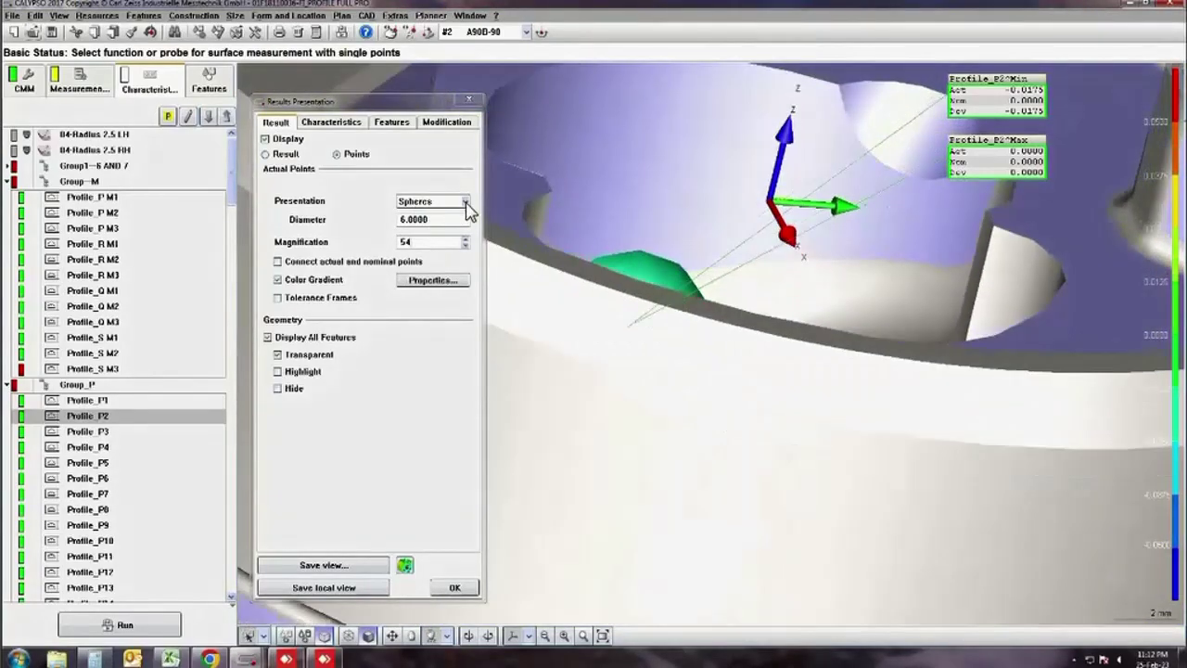
left_click(96, 415)
scroll(832, 235, "up", 3)
mouse_move(832, 236)
middle_mouse_down()
mouse_move(877, 155)
mouse_move(697, 289)
middle_mouse_up()
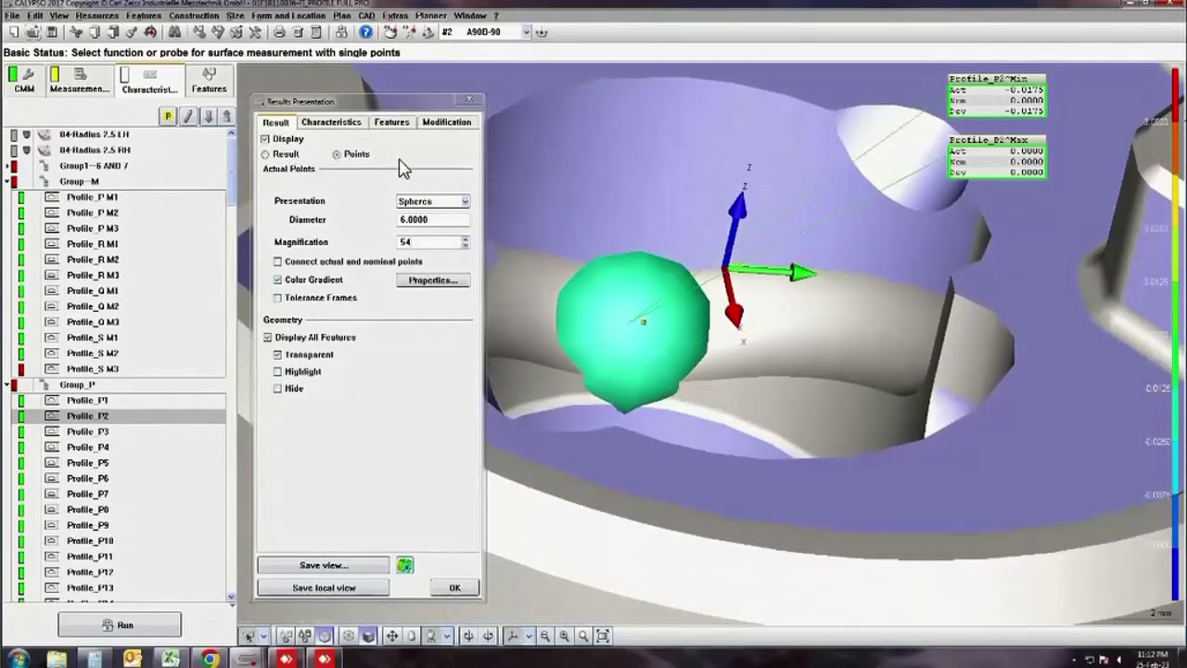
left_click(465, 204)
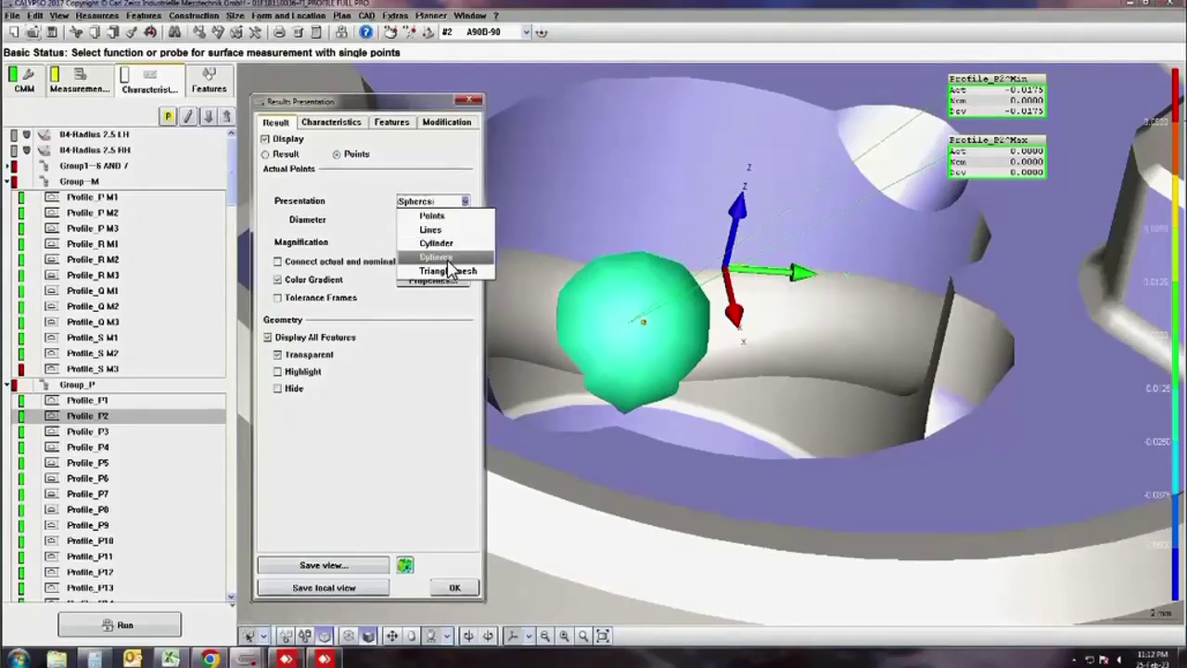
left_click(446, 245)
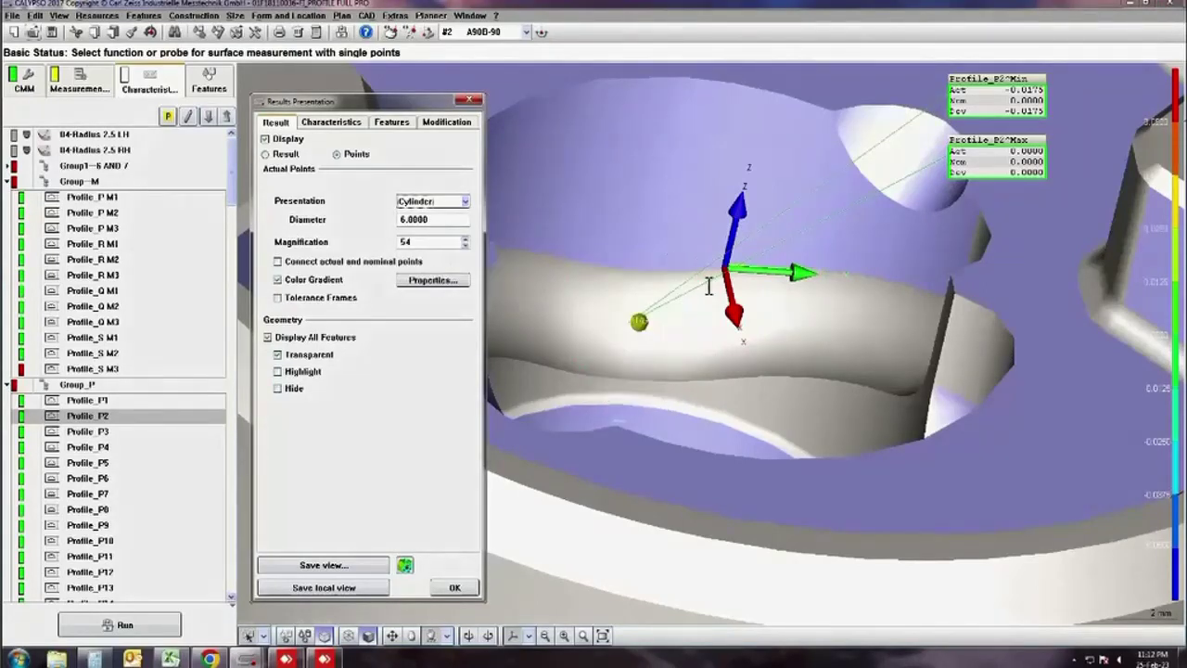
left_click(465, 201)
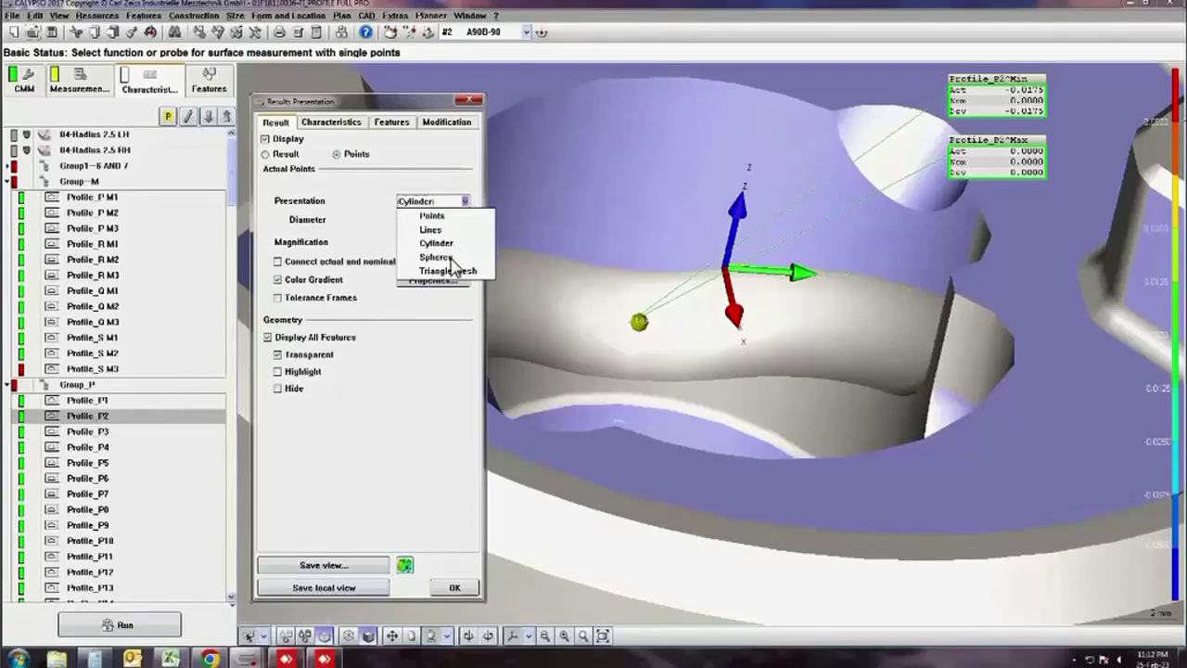
left_click(444, 215)
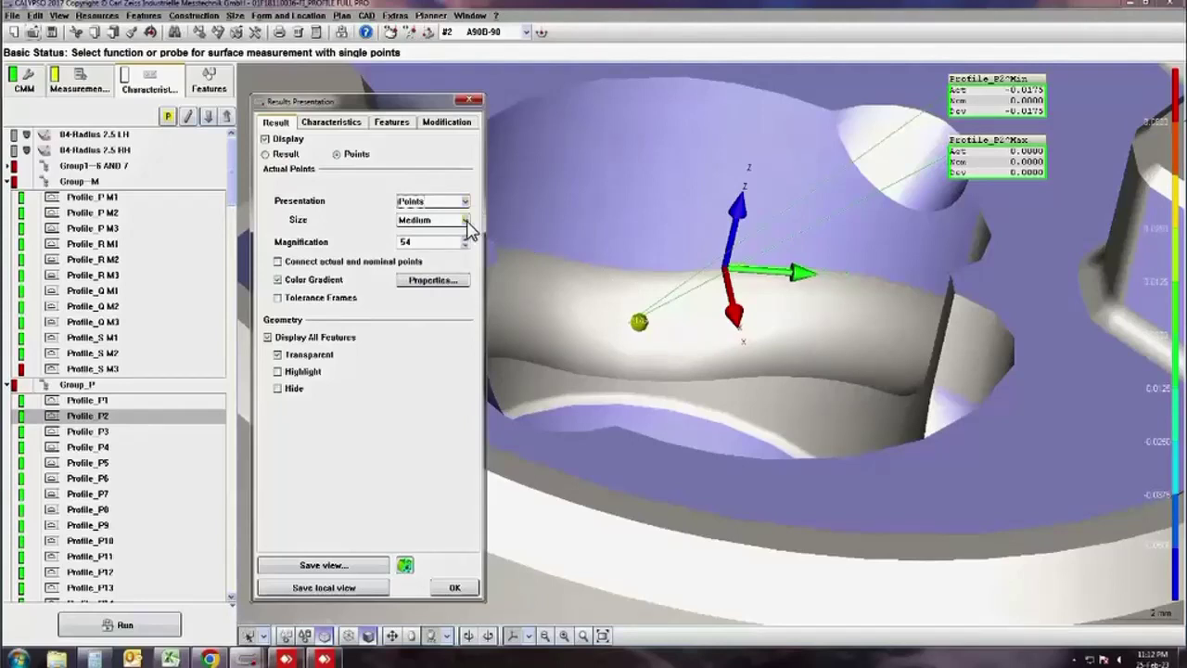
left_click(465, 220)
left_click(446, 252)
left_click(465, 201)
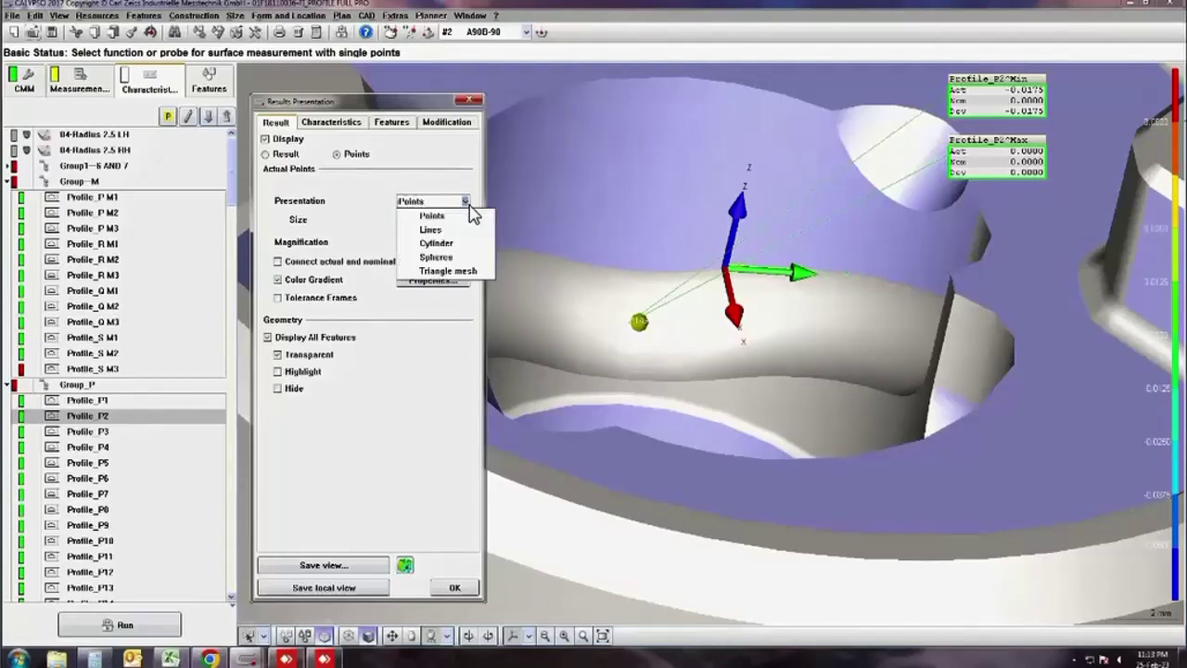
left_click(437, 257)
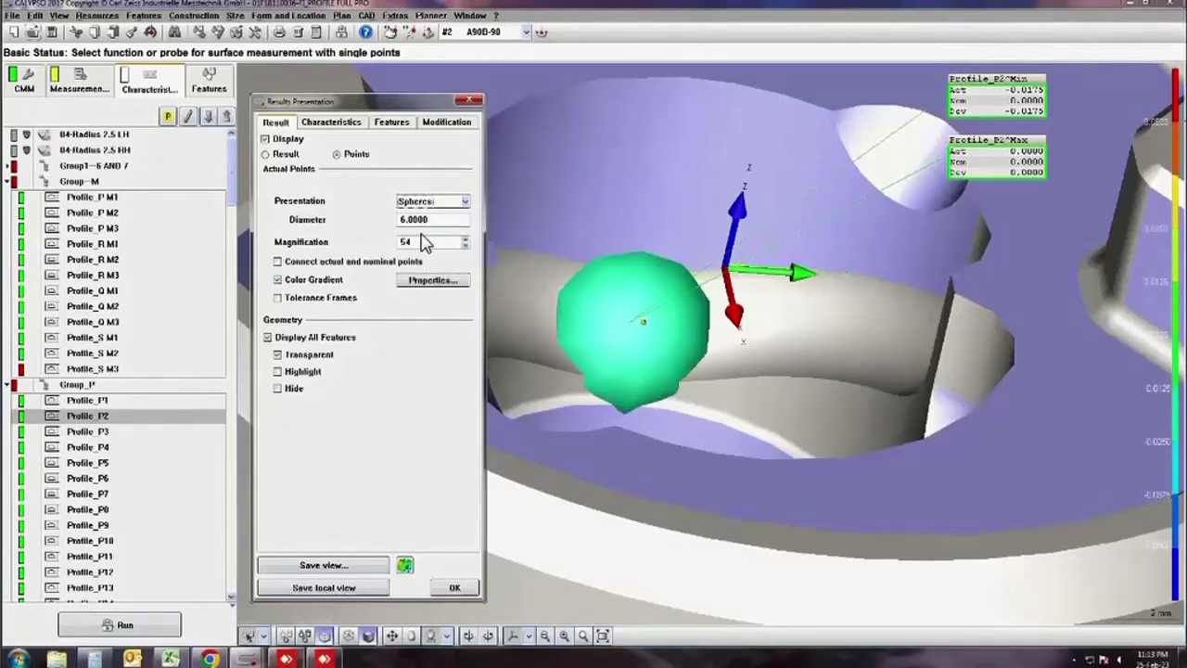
- Replace the sphere diameter with 3 and apply it
left_click_drag(426, 220, 378, 222)
type("3")
left_click(418, 241)
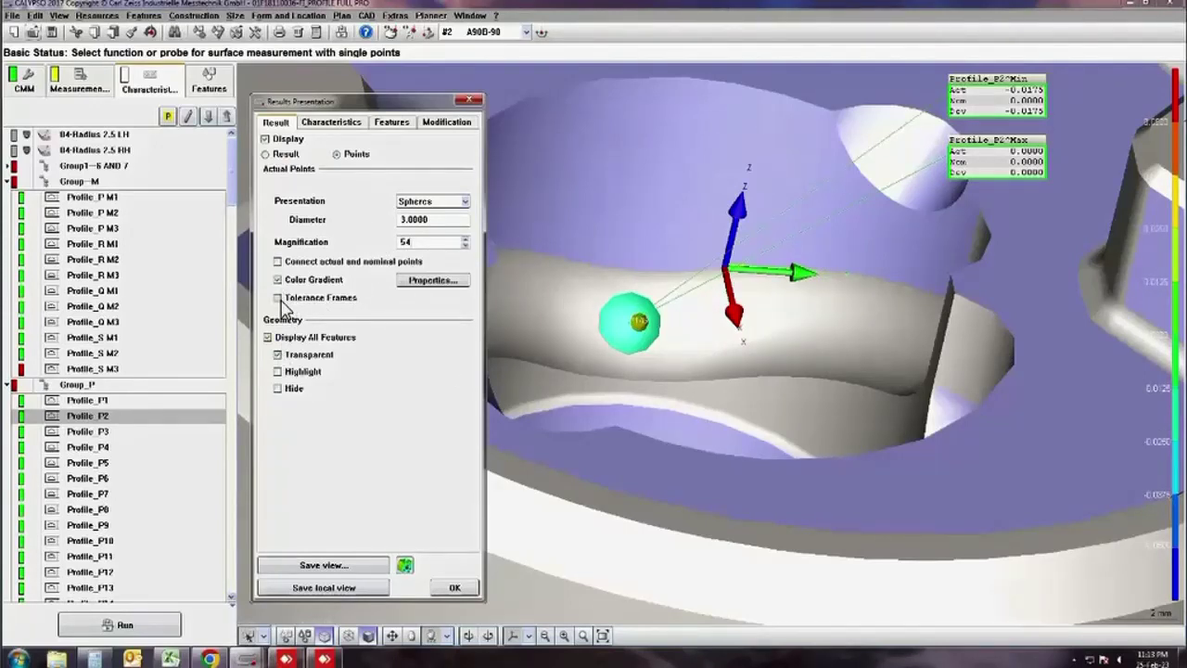
- Uncheck Tolerance Frames and keep Spheres as the point presentation
left_click(282, 304)
left_click(465, 204)
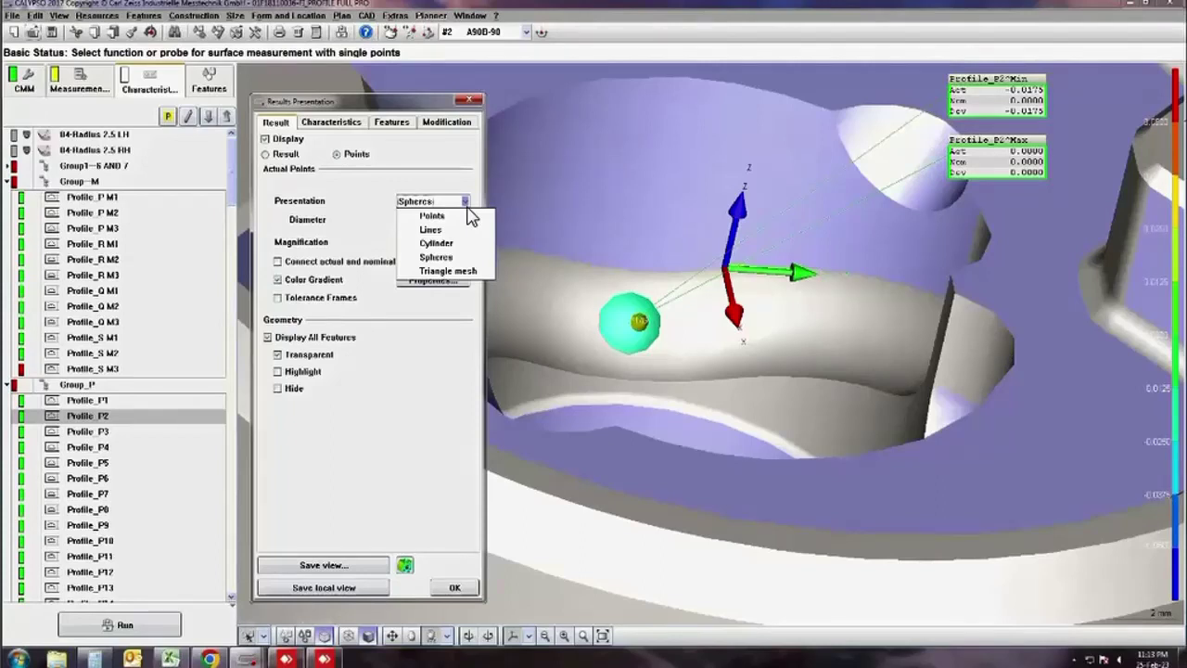
left_click(571, 232)
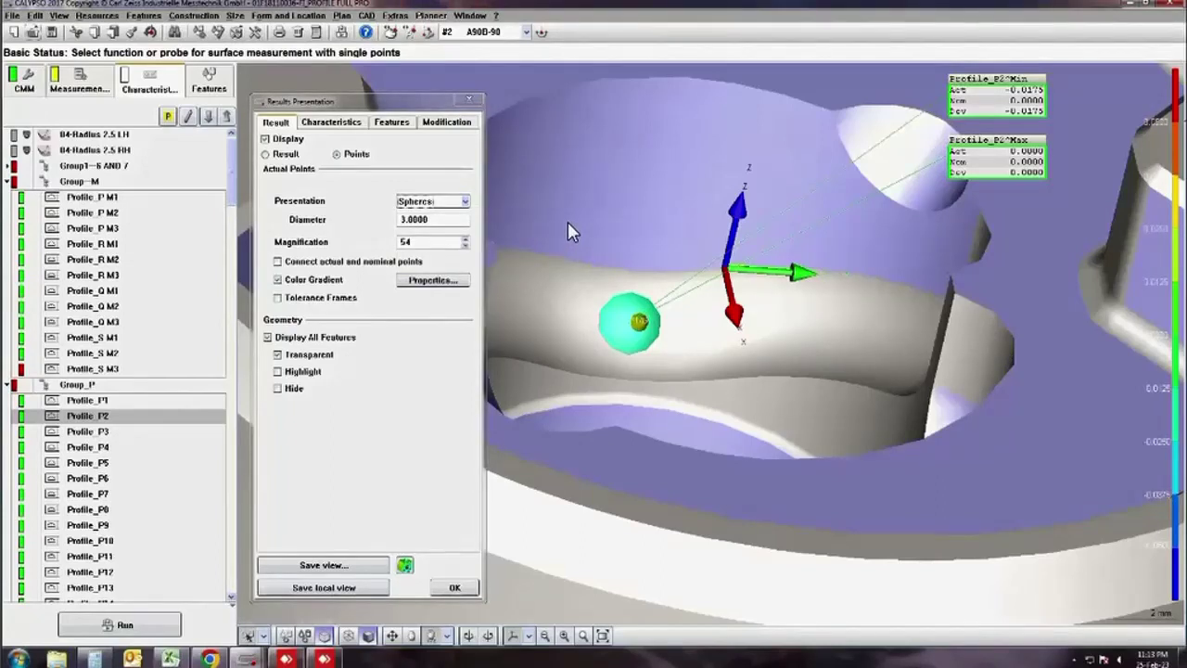